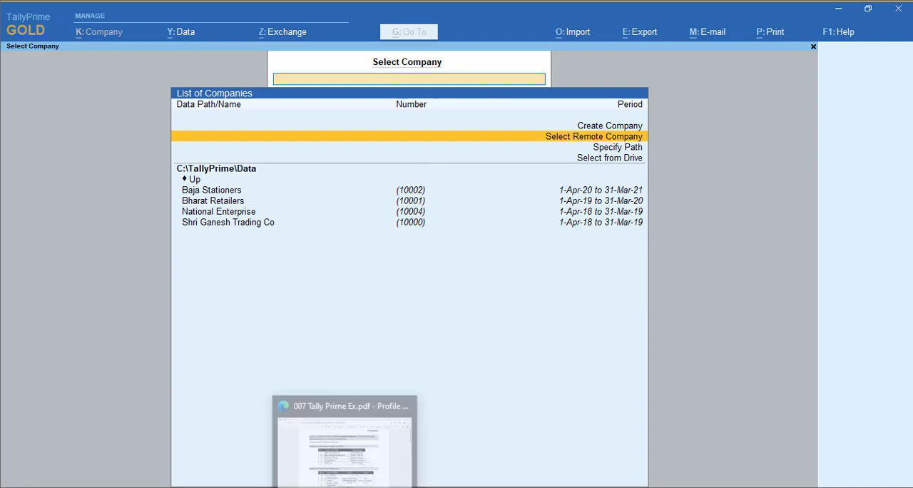
Review the 007 Tally Prime Ex.pdf exercise for the company details, ledgers, stock items and dated transactions.
{"action": "left_click", "coordinate": [338, 367]}
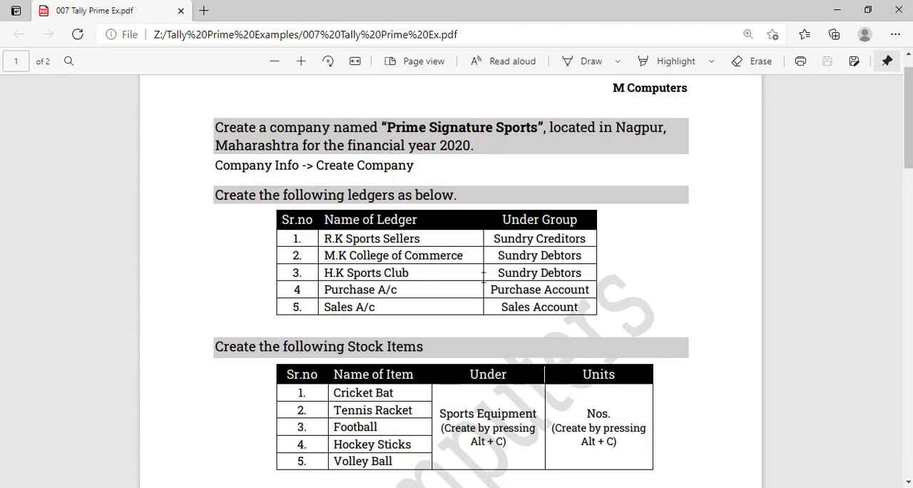
{"action": "scroll", "coordinate": [481, 297], "scroll_direction": "down", "scroll_amount": 4}
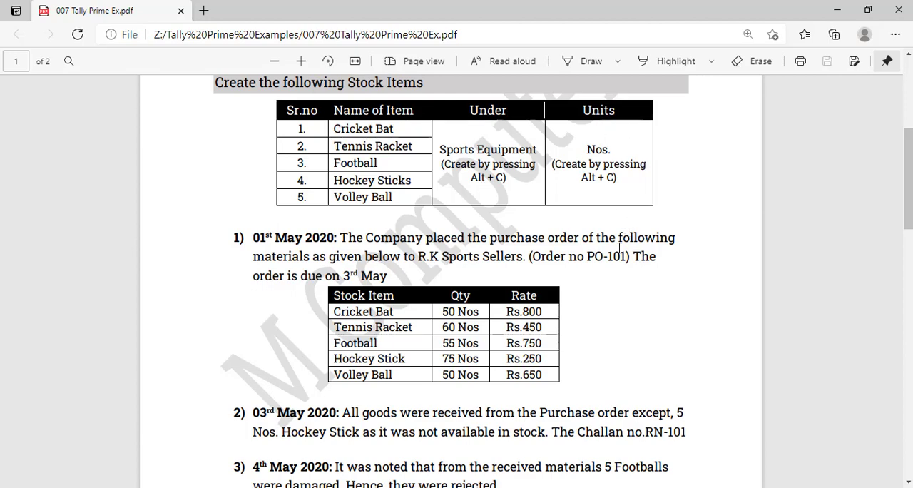
{"action": "scroll", "coordinate": [619, 247], "scroll_direction": "down", "scroll_amount": 3}
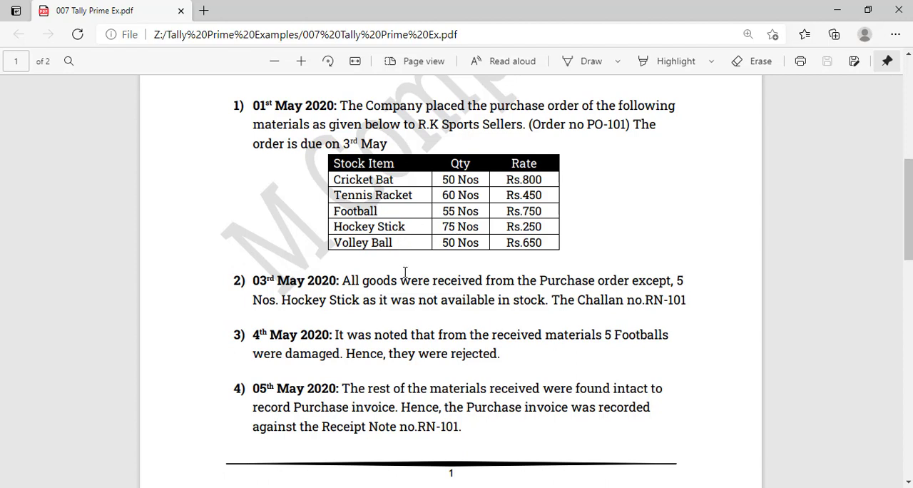
{"action": "scroll", "coordinate": [405, 272], "scroll_direction": "down", "scroll_amount": 1}
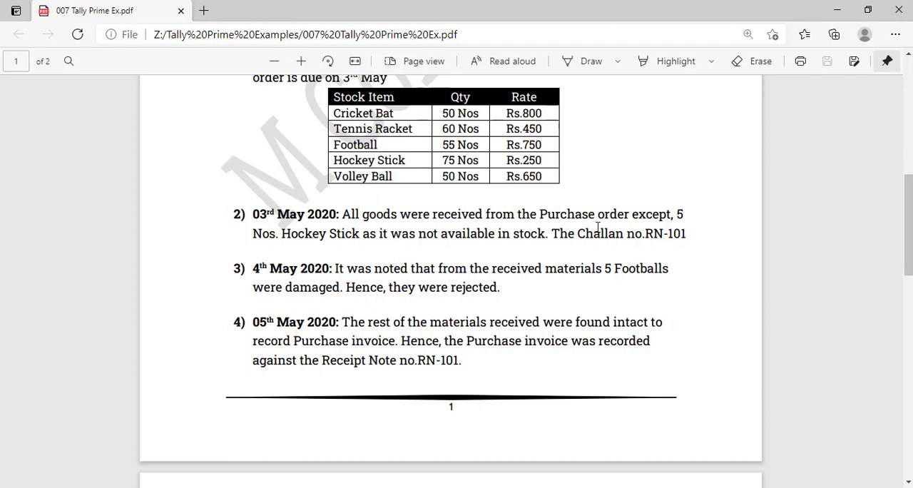
{"action": "scroll", "coordinate": [596, 225], "scroll_direction": "down", "scroll_amount": 1}
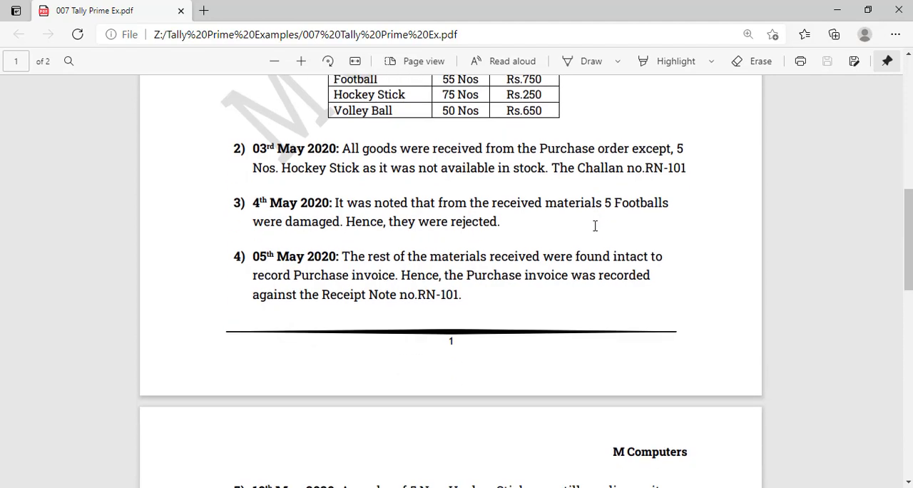
{"action": "scroll", "coordinate": [591, 224], "scroll_direction": "down", "scroll_amount": 1}
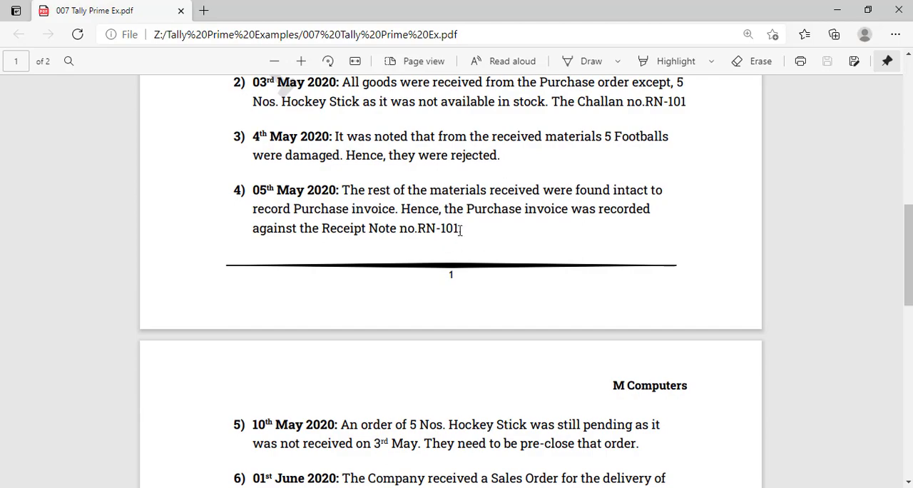
{"action": "scroll", "coordinate": [460, 232], "scroll_direction": "down", "scroll_amount": 4}
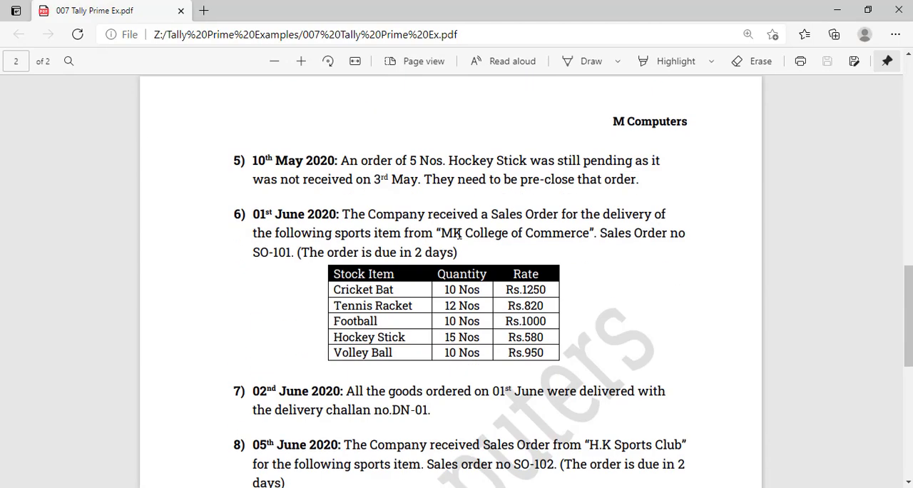
{"action": "scroll", "coordinate": [458, 232], "scroll_direction": "up", "scroll_amount": 12}
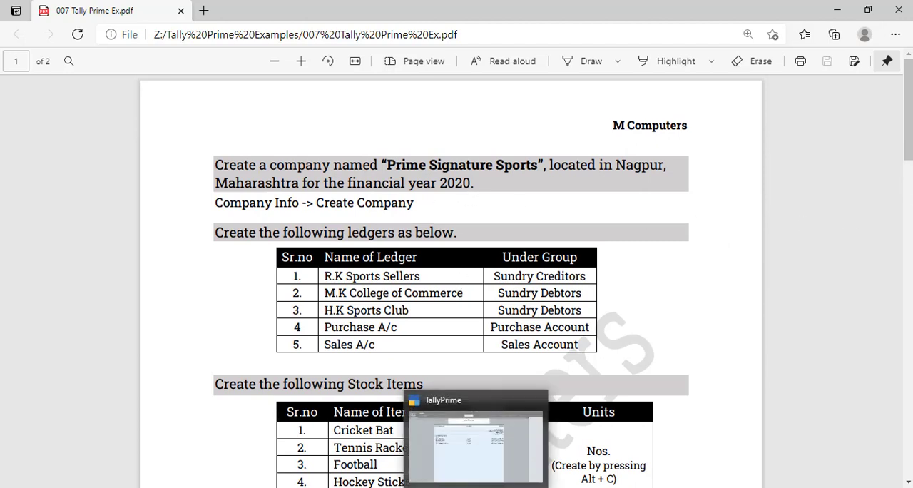
Switch to TallyPrime and start a new company named Prime Signature Sports.
{"action": "left_click", "coordinate": [446, 432]}
{"action": "key", "text": "Up"}
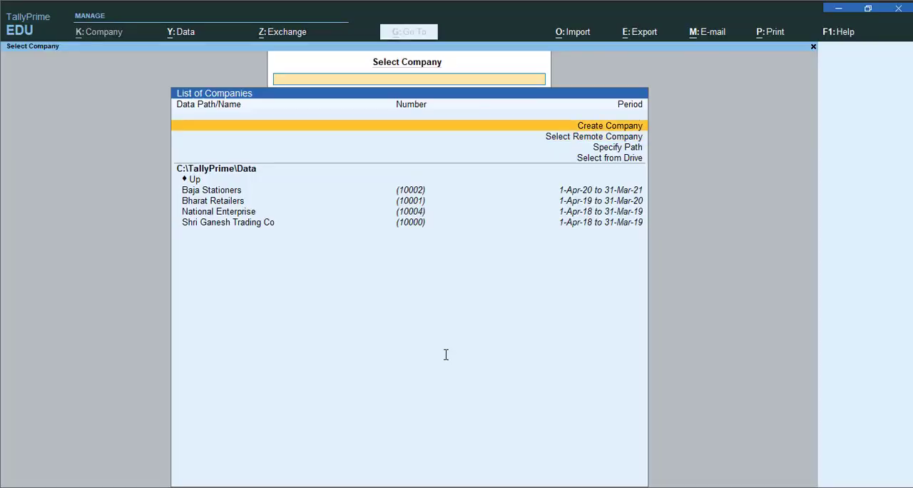
{"action": "key", "text": "Return"}
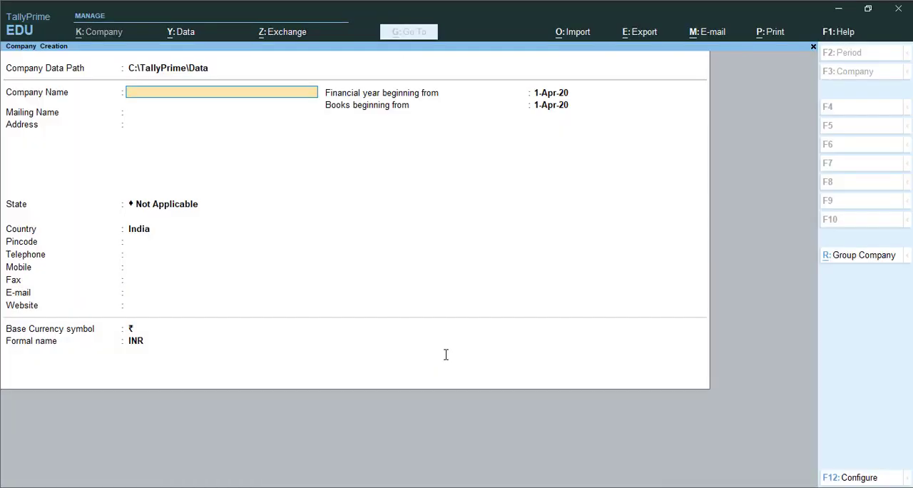
{"action": "type", "text": "Prme"}
{"action": "key", "text": "BackSpace"}
{"action": "key", "text": "BackSpace"}
{"action": "type", "text": "ime Signature S"}
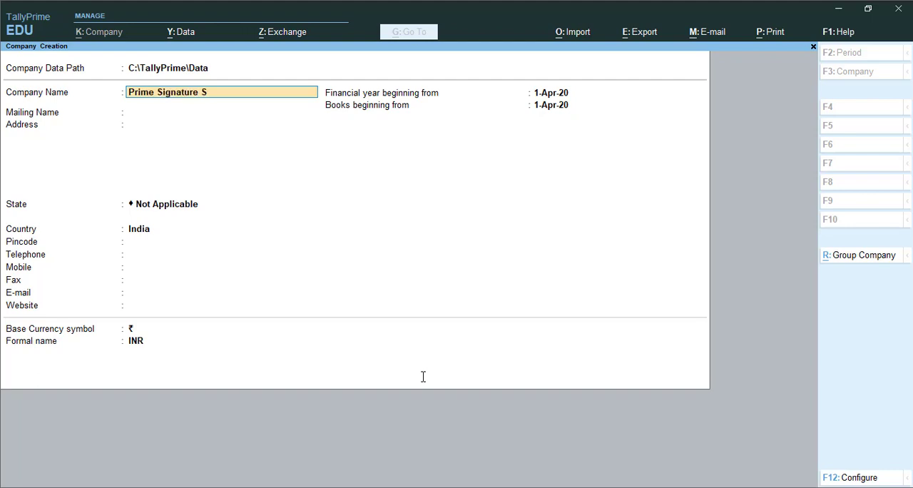
{"action": "type", "text": "prot"}
{"action": "key", "text": "BackSpace"}
{"action": "key", "text": "BackSpace"}
{"action": "key", "text": "BackSpace"}
{"action": "type", "text": "orts"}
{"action": "key", "text": "Return"}
Set the company's state to Maharashtra, enter Nagpur as the pincode, and save the company.
{"action": "key", "text": "Return"}
{"action": "key", "text": "Return"}
{"action": "key", "text": "Return"}
{"action": "key", "text": "BackSpace"}
{"action": "type", "text": "Mah"}
{"action": "key", "text": "Return"}
{"action": "type", "text": "Nagpur"}
{"action": "key", "text": "Return"}
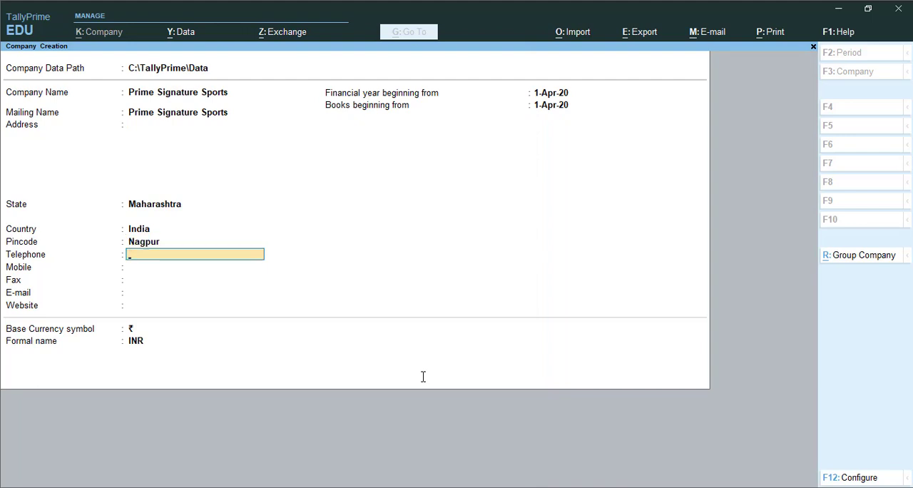
{"action": "key", "text": "Return"}
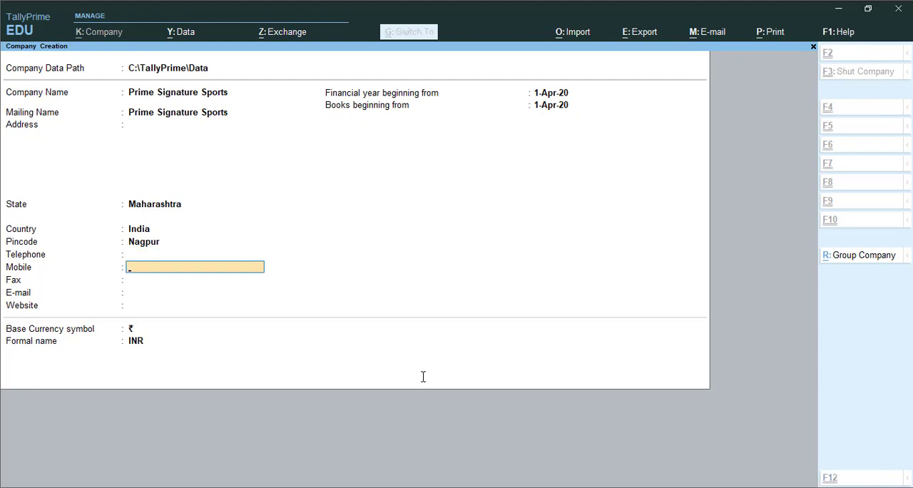
{"action": "key", "text": "ctrl+a"}
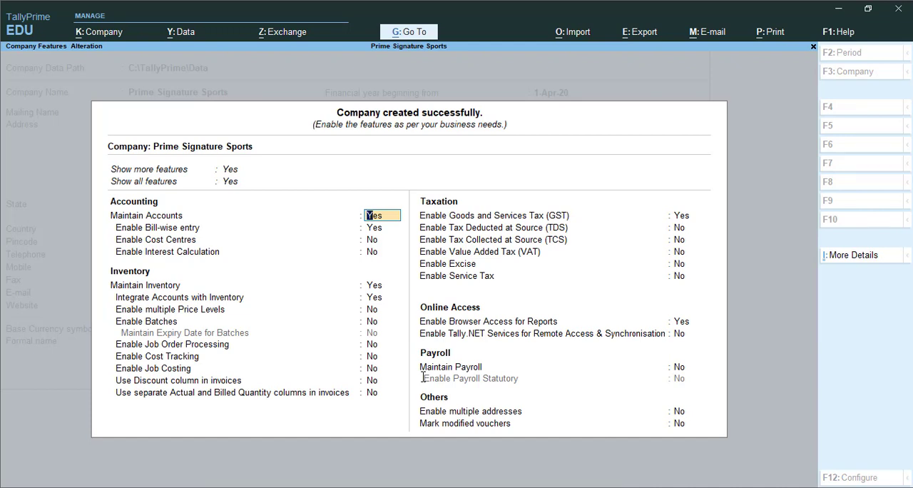
Disable Goods and Services Tax (GST) in the company features, keep the other options, and save them.
{"action": "key", "text": "Return"}
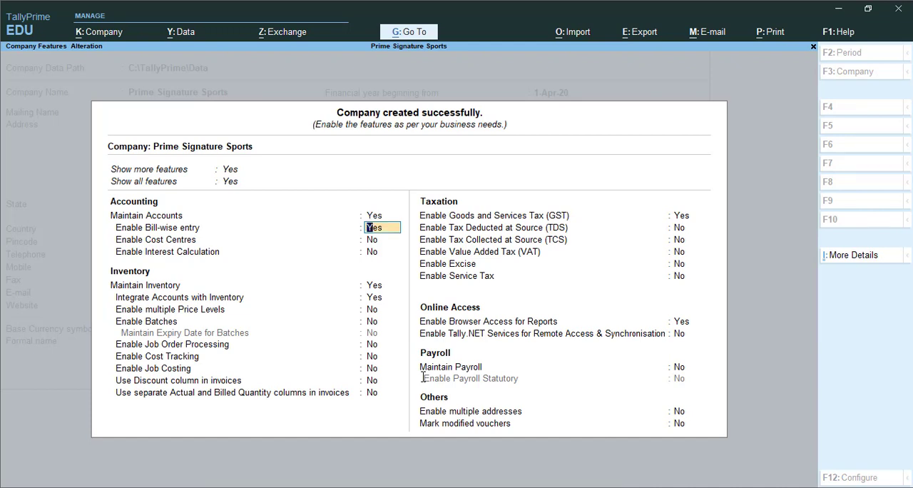
{"action": "key", "text": "Return"}
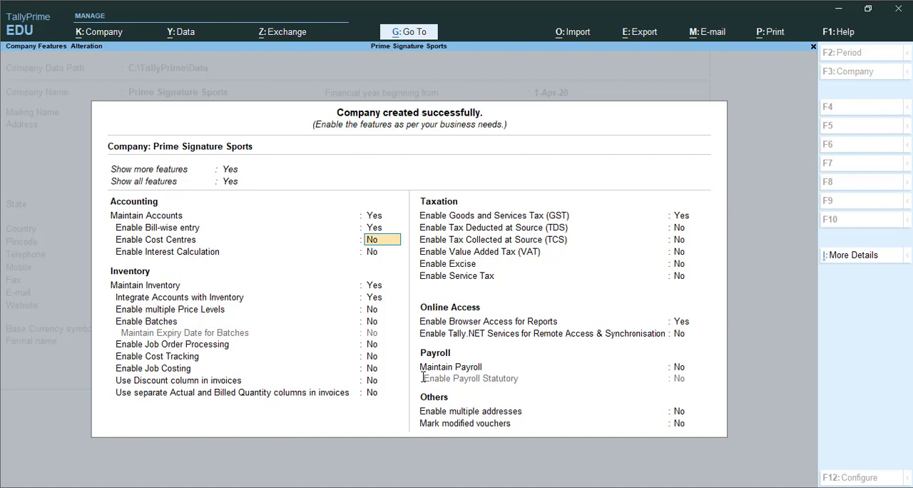
{"action": "key", "text": "Return"}
{"action": "key", "text": "Return"}
{"action": "key", "text": "Return"}
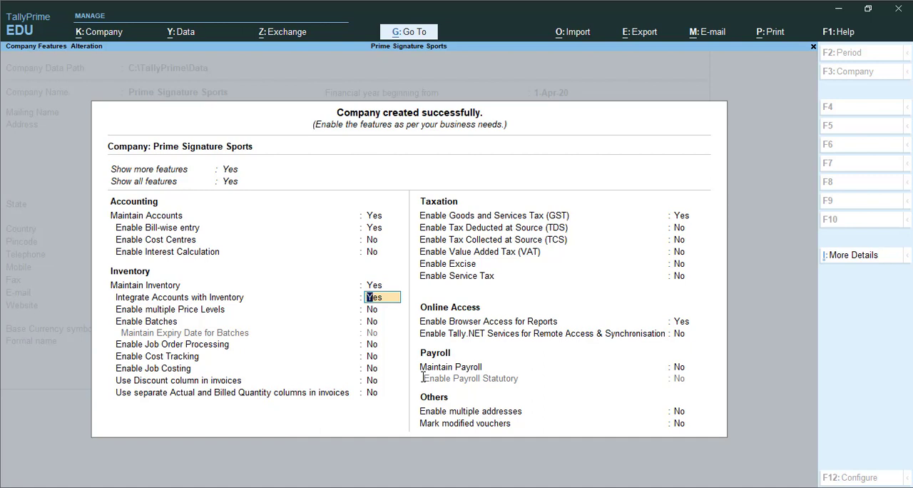
{"action": "key", "text": "Return"}
{"action": "key", "text": "Return"}
{"action": "key", "text": "Return"}
{"action": "key", "text": "Return"}
{"action": "key", "text": "Return"}
{"action": "key", "text": "Return"}
{"action": "key", "text": "Return"}
{"action": "key", "text": "Return"}
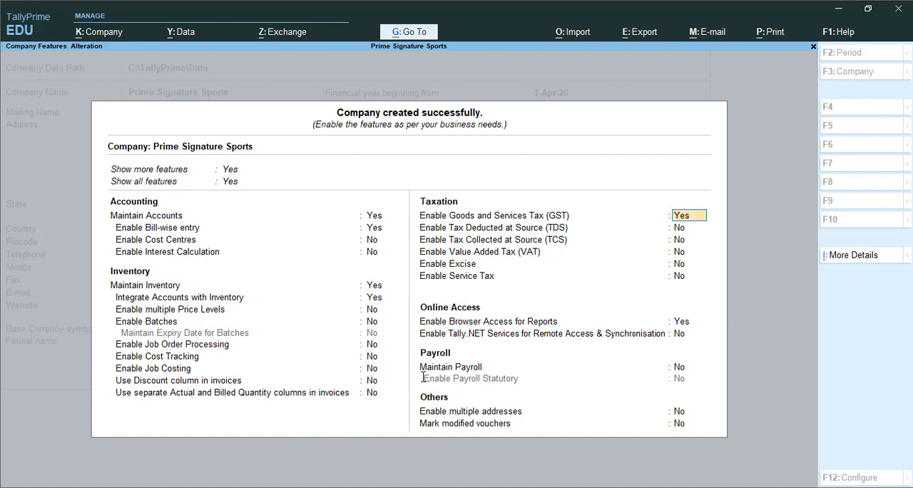
{"action": "type", "text": "n"}
{"action": "key", "text": "Return"}
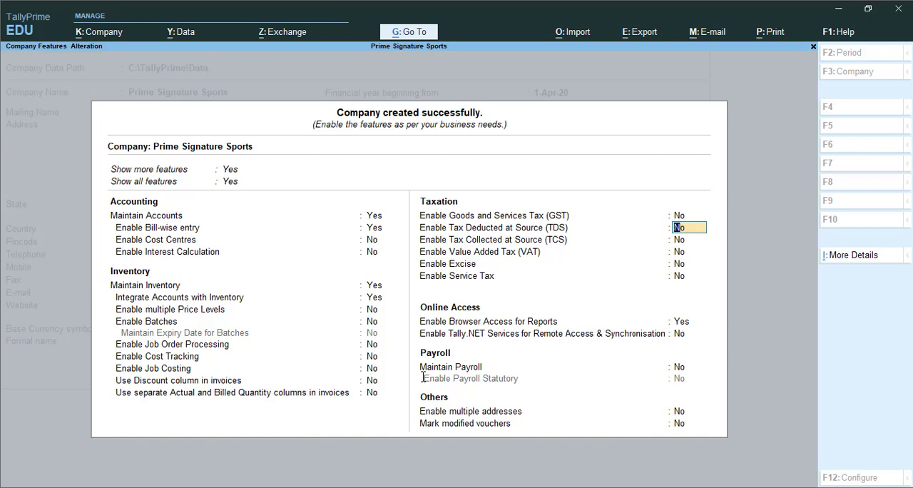
{"action": "key", "text": "ctrl"}
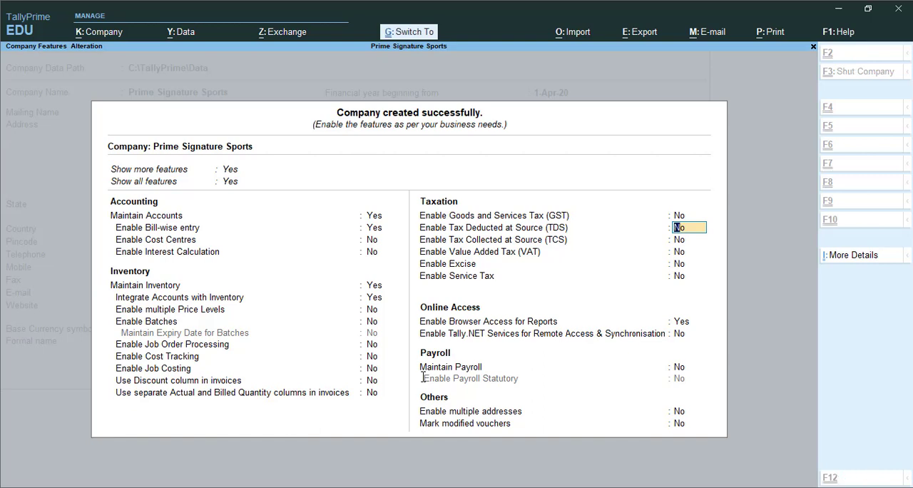
{"action": "key", "text": "ctrl+a"}
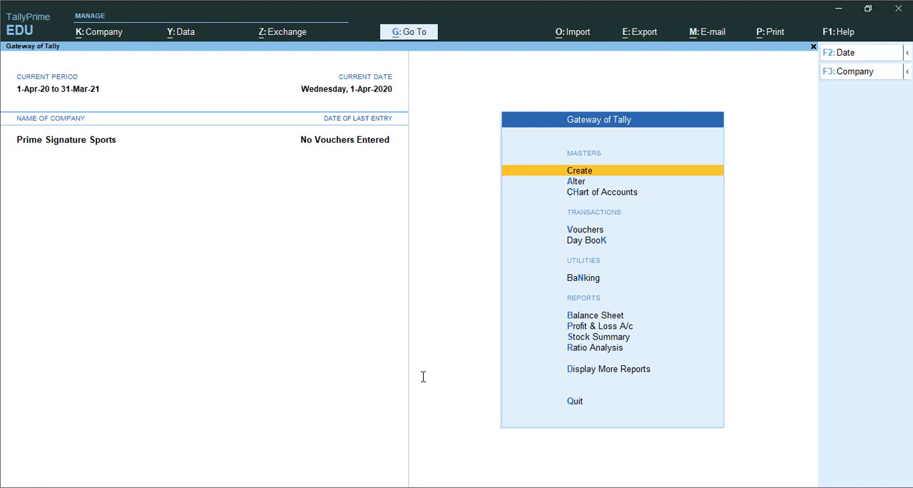
Open multi-ledger creation for all groups from the chart of accounts' ledger list.
{"action": "key", "text": "Down"}
{"action": "key", "text": "Down"}
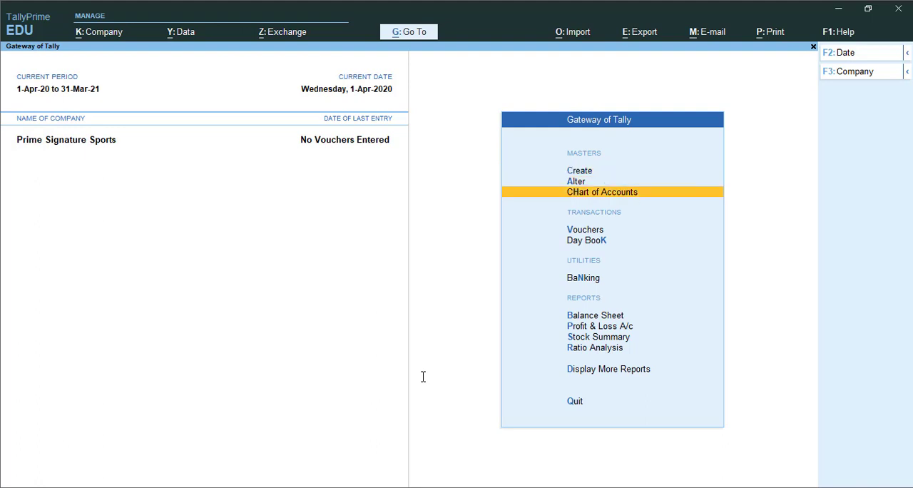
{"action": "key", "text": "Return"}
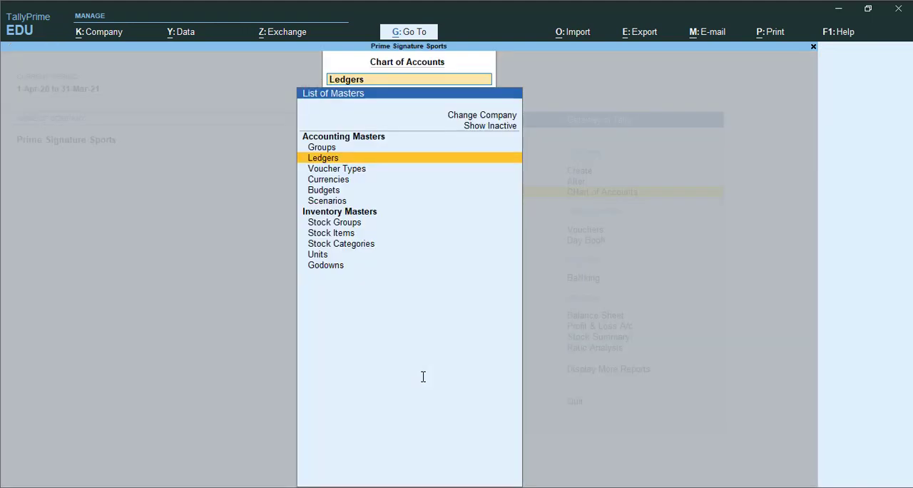
{"action": "key", "text": "Down"}
{"action": "key", "text": "Up"}
{"action": "key", "text": "Return"}
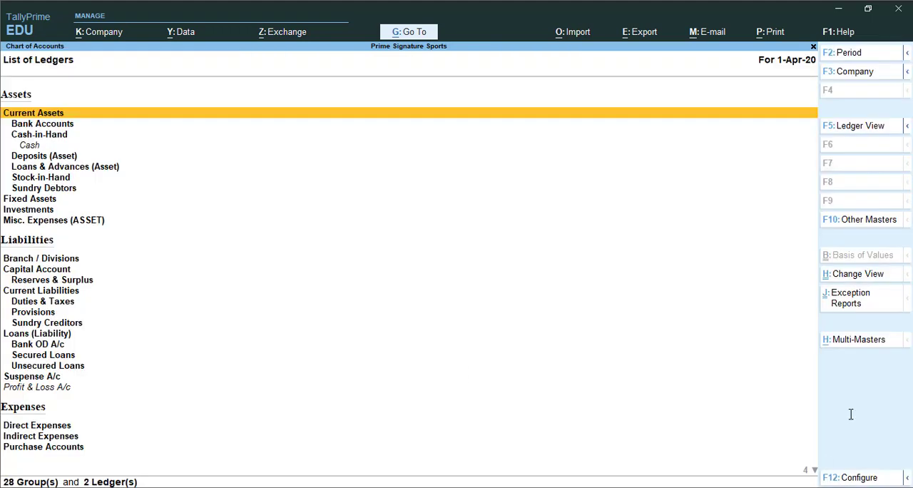
{"action": "left_click", "coordinate": [873, 341]}
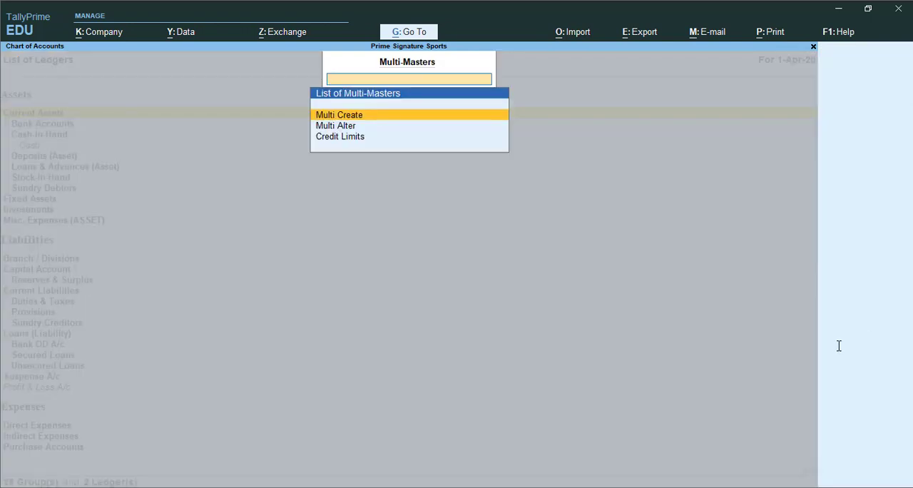
{"action": "key", "text": "Return"}
{"action": "key", "text": "Return"}
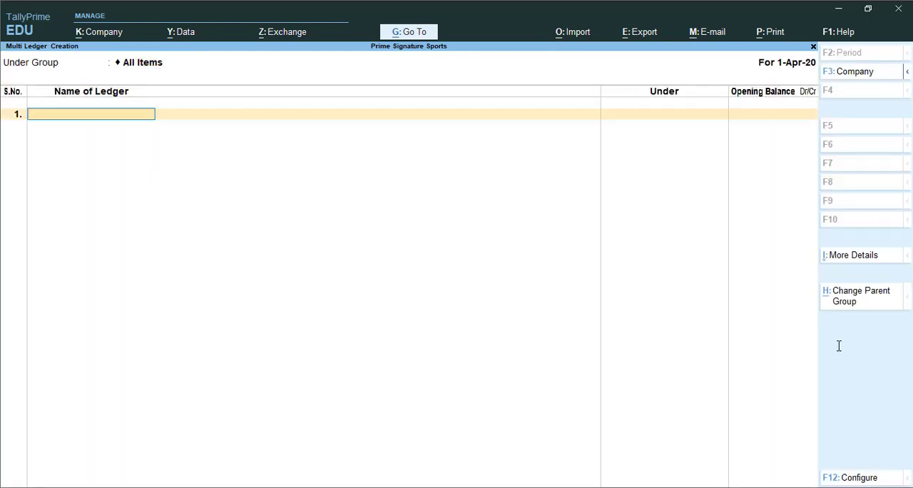
Add the ledger R. K. Sports Seller under Sundry Creditors with no opening balance.
{"action": "type", "text": "R. K. Sports Sell"}
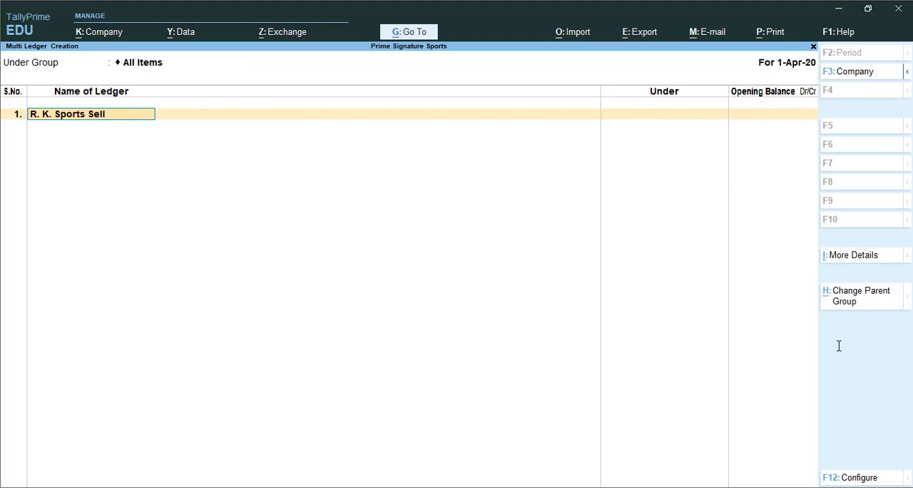
{"action": "type", "text": "er"}
{"action": "key", "text": "Return"}
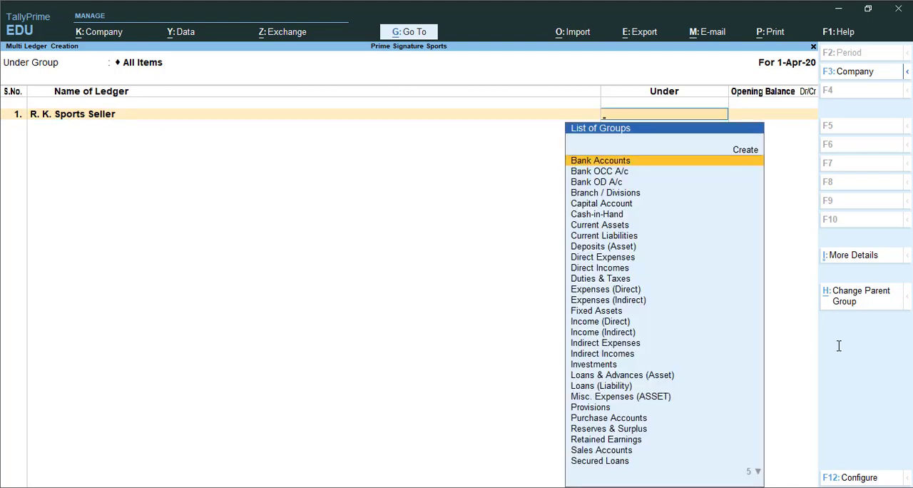
{"action": "type", "text": "sun"}
{"action": "key", "text": "Return"}
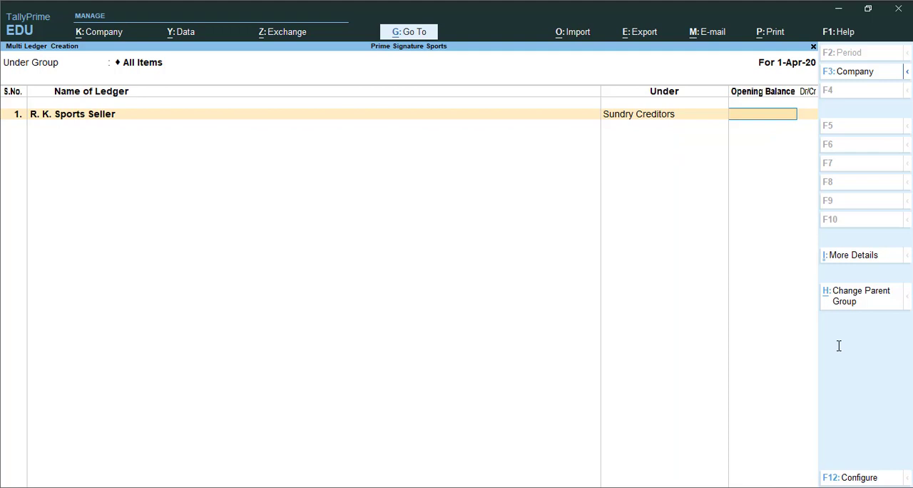
{"action": "key", "text": "Return"}
Add the ledger M K College of Commerce under Sundry Debtors with no opening balance.
{"action": "type", "text": "M"}
{"action": "type", "text": " K S"}
{"action": "key", "text": "BackSpace"}
{"action": "type", "text": "College of Commerce"}
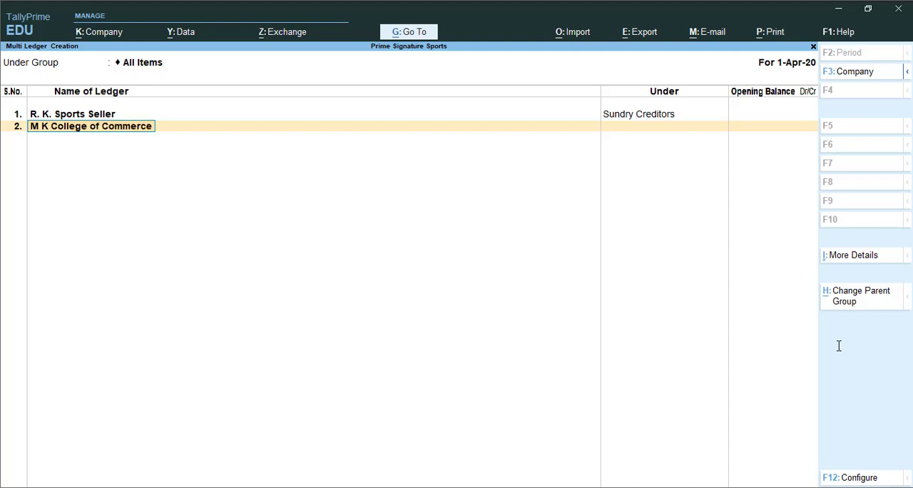
{"action": "key", "text": "Return"}
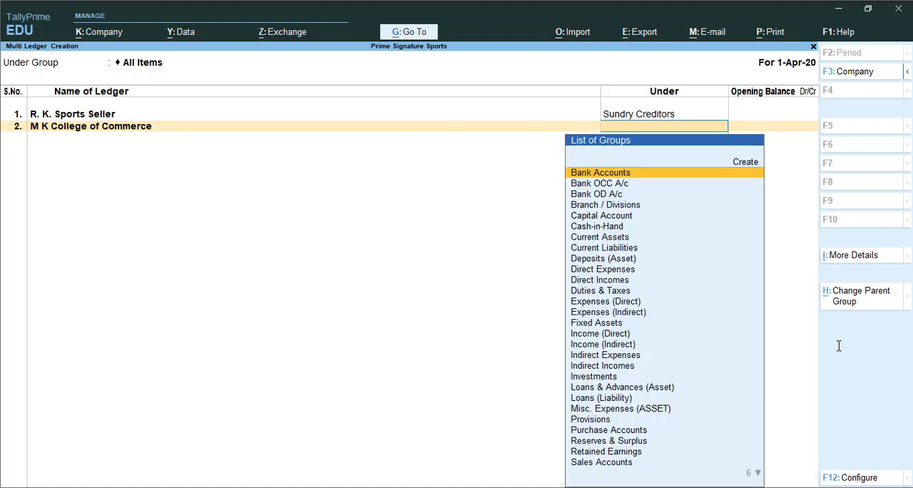
{"action": "type", "text": "Sun"}
{"action": "key", "text": "Down"}
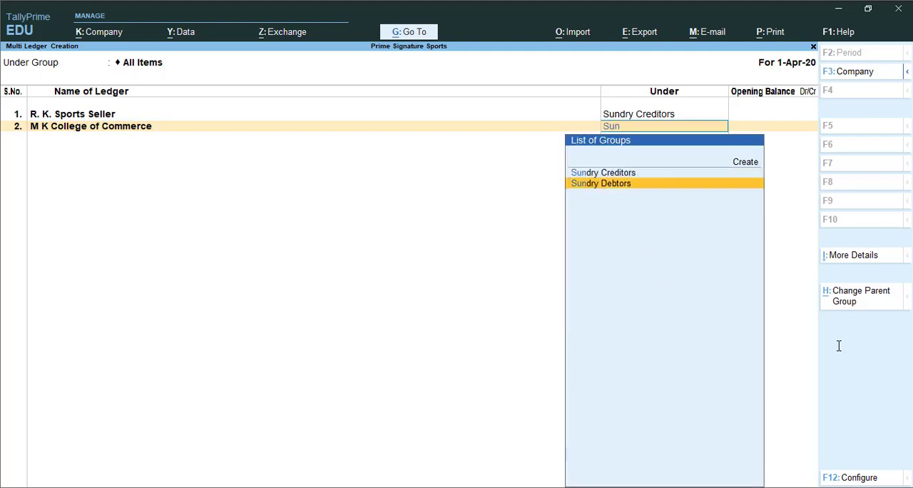
{"action": "key", "text": "Return"}
Add the ledger H K Sports Club under Sundry Debtors with no opening balance.
{"action": "key", "text": "Return"}
{"action": "type", "text": "H K Sports Club"}
{"action": "key", "text": "Return"}
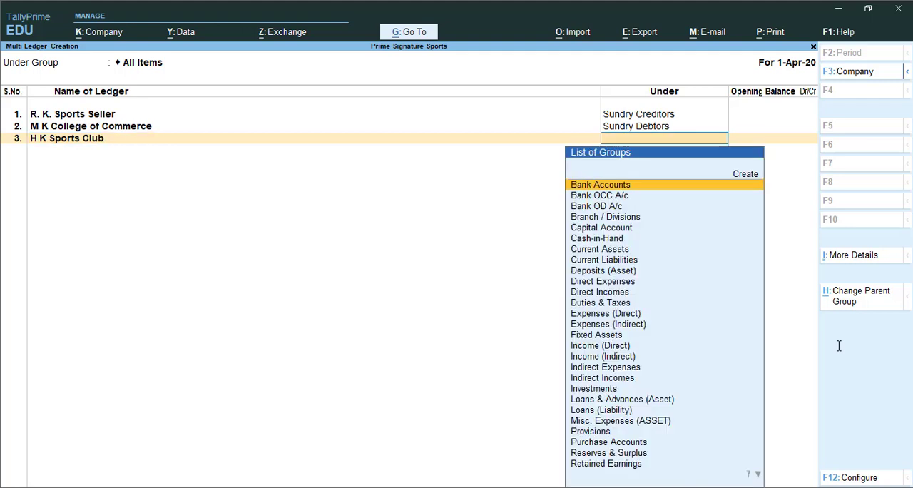
{"action": "type", "text": "Sund"}
{"action": "key", "text": "Down"}
{"action": "key", "text": "Return"}
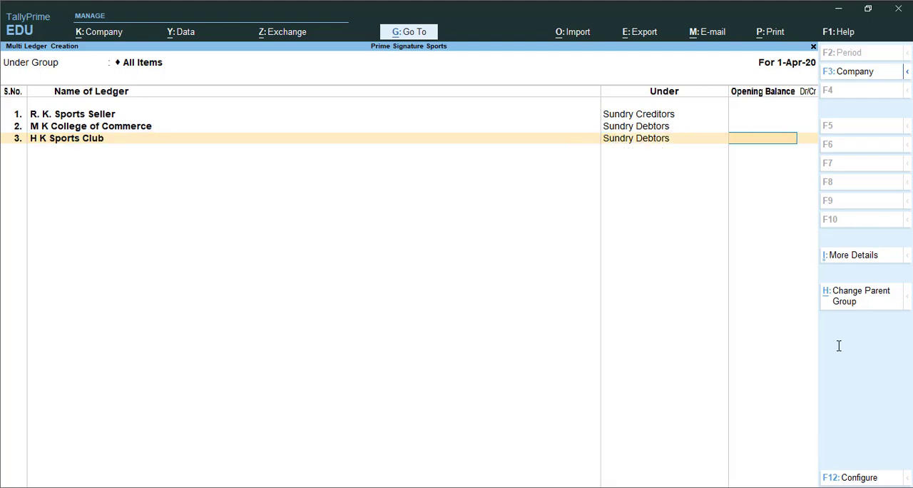
{"action": "key", "text": "Return"}
Add the ledger Purchase A/c under Purchase Accounts with no opening balance.
{"action": "type", "text": "Purchase A/c"}
{"action": "key", "text": "Return"}
{"action": "type", "text": "Pur"}
{"action": "key", "text": "Return"}
Add the ledger Sales A/c under Sales Accounts with no opening balance and save the ledger entries.
{"action": "key", "text": "Return"}
{"action": "type", "text": "Sales A/c"}
{"action": "key", "text": "Return"}
{"action": "key", "text": "Return"}
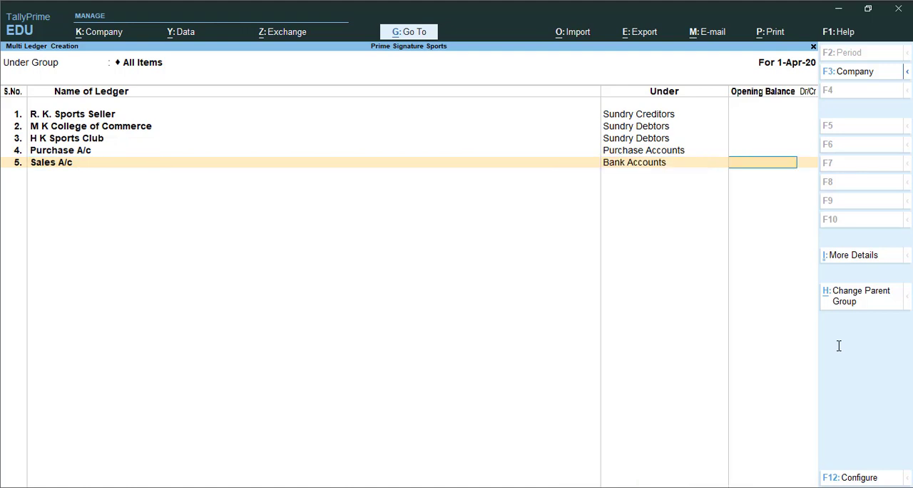
{"action": "key", "text": "BackSpace"}
{"action": "type", "text": "Sal"}
{"action": "key", "text": "Return"}
{"action": "key", "text": "Return"}
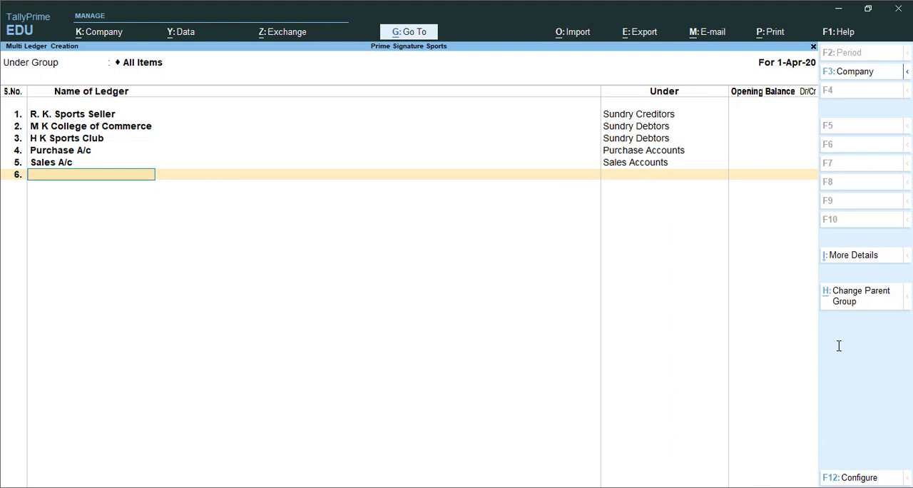
{"action": "key", "text": "Return"}
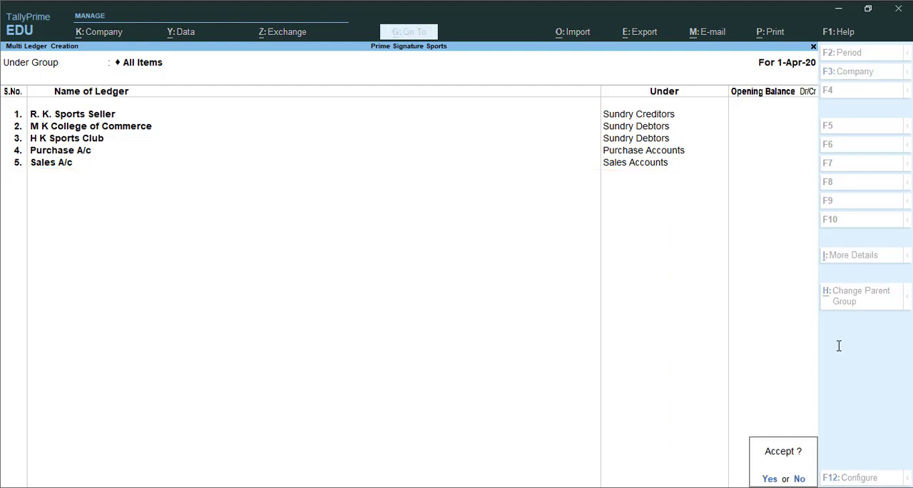
{"action": "key", "text": "Return"}
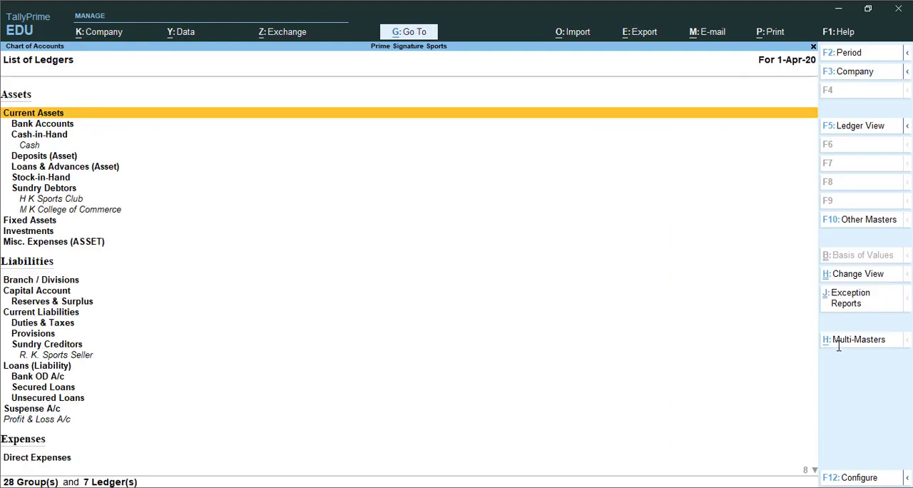
{"action": "key", "text": "Escape"}
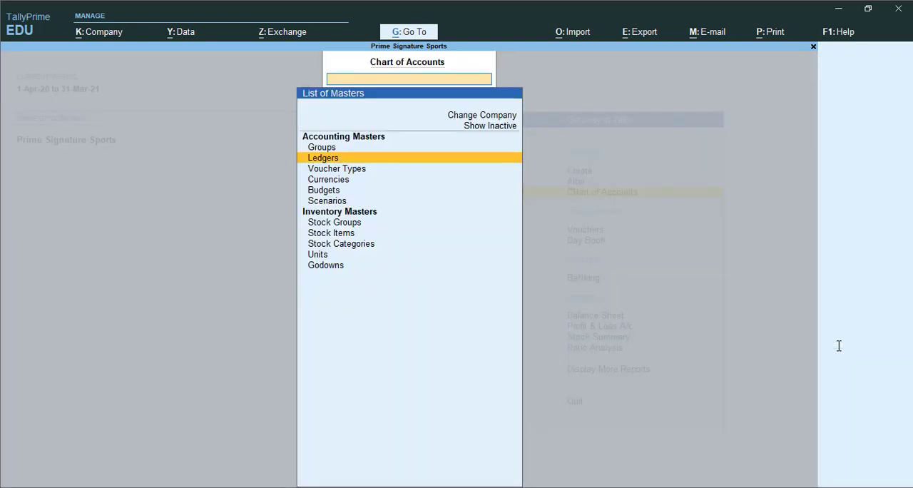
{"action": "key", "text": "Down"}
{"action": "key", "text": "Down"}
{"action": "key", "text": "Down"}
{"action": "key", "text": "Down"}
{"action": "key", "text": "Down"}
{"action": "key", "text": "Down"}
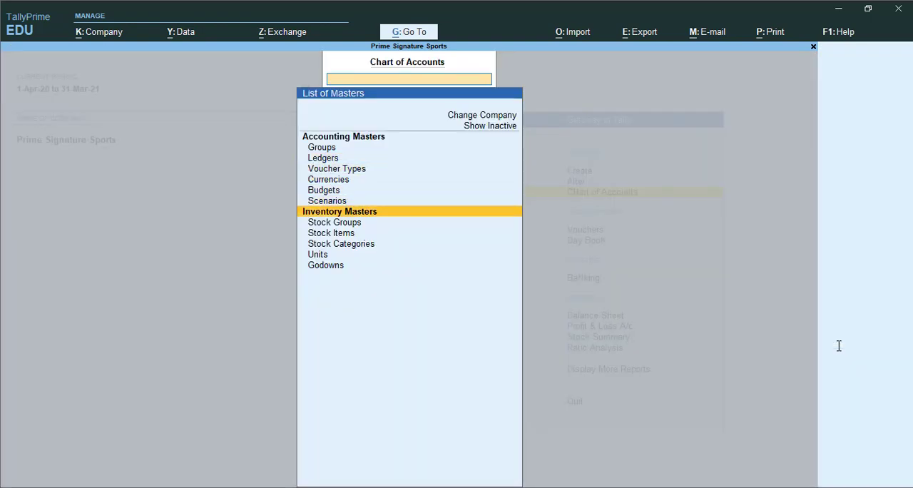
{"action": "key", "text": "Up"}
{"action": "key", "text": "Return"}
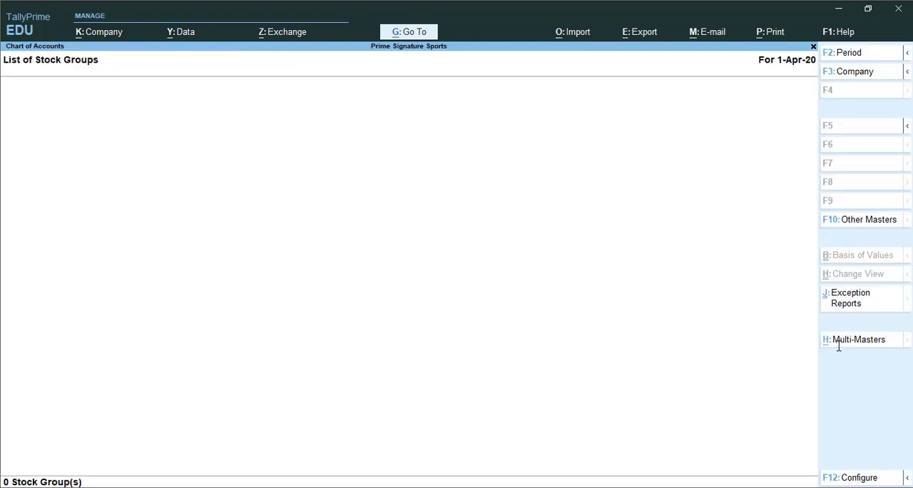
{"action": "key", "text": "Escape"}
{"action": "key", "text": "Escape"}
Create the stock group Sports Equipment under Primary, with adding of item quantities left at No.
{"action": "key", "text": "Up"}
{"action": "key", "text": "Up"}
{"action": "key", "text": "Return"}
{"action": "key", "text": "Down"}
{"action": "key", "text": "Down"}
{"action": "key", "text": "Down"}
{"action": "key", "text": "Down"}
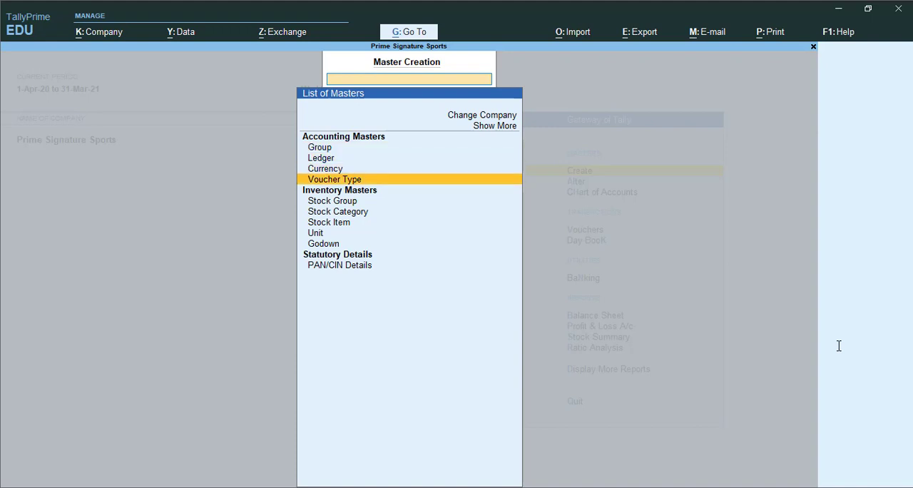
{"action": "key", "text": "Return"}
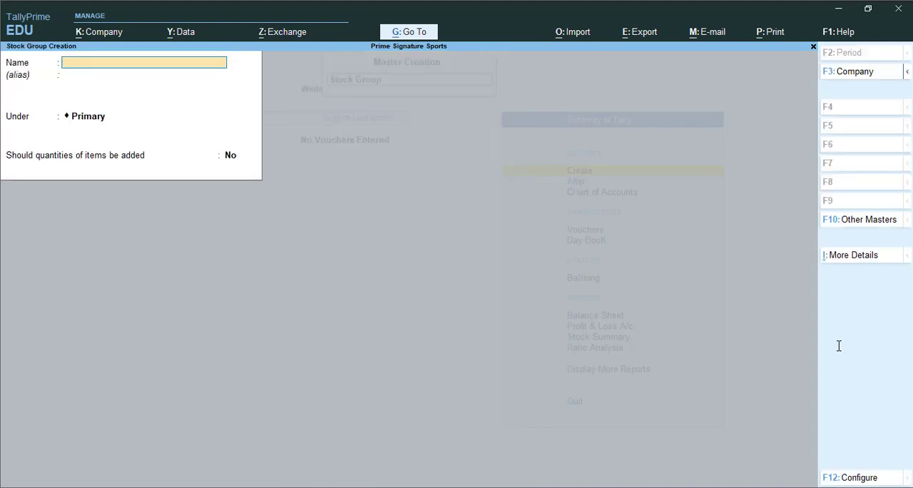
{"action": "type", "text": "Sports Equip"}
{"action": "type", "text": "ment"}
{"action": "key", "text": "Return"}
{"action": "key", "text": "Return"}
{"action": "key", "text": "Return"}
{"action": "key", "text": "Return"}
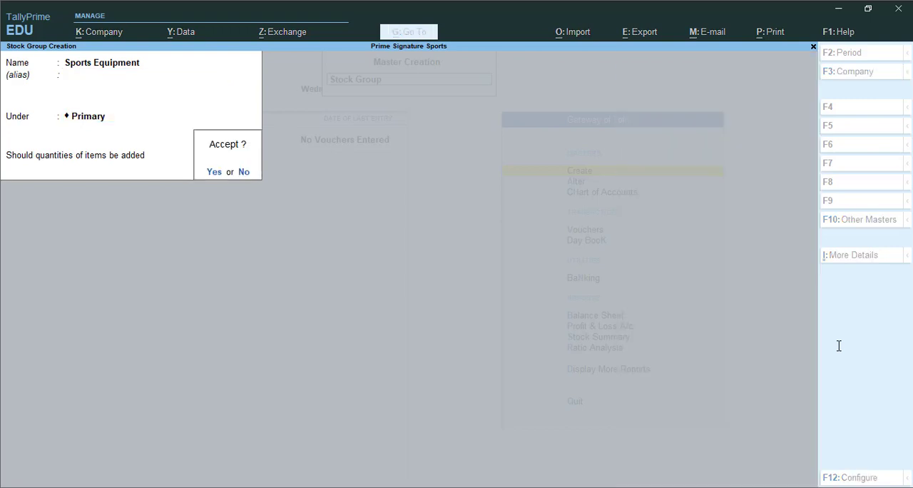
{"action": "key", "text": "Return"}
{"action": "key", "text": "Escape"}
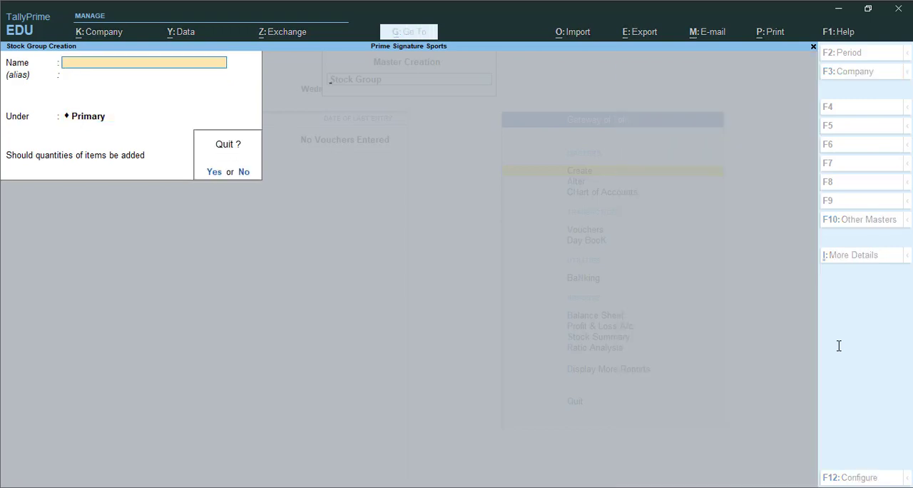
{"action": "key", "text": "Return"}
{"action": "key", "text": "Escape"}
Start a new stock item Cricket Bat under Sports Equipment with category Not Applicable.
{"action": "key", "text": "Return"}
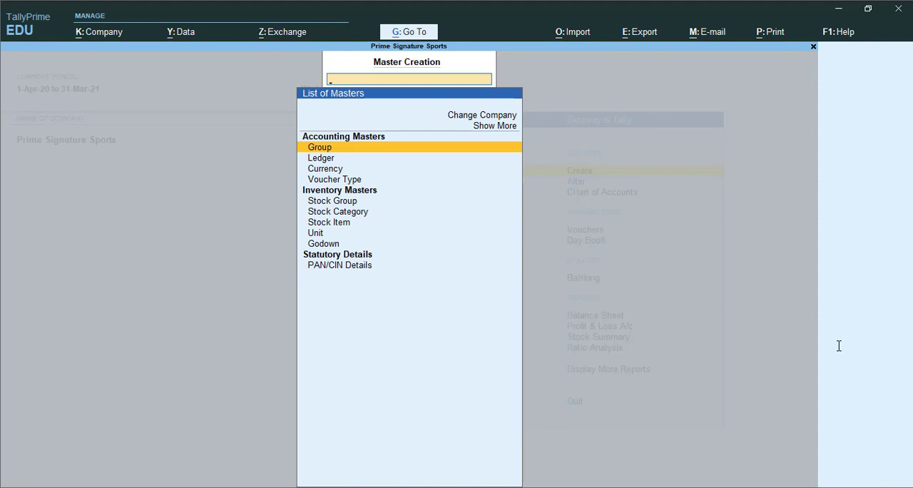
{"action": "key", "text": "Down"}
{"action": "key", "text": "Down"}
{"action": "key", "text": "Down"}
{"action": "key", "text": "Down"}
{"action": "key", "text": "Down"}
{"action": "key", "text": "Down"}
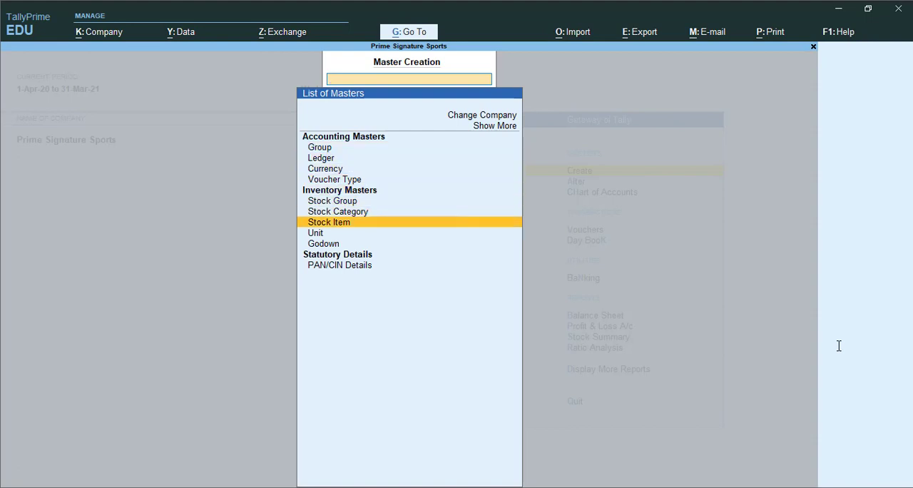
{"action": "key", "text": "Return"}
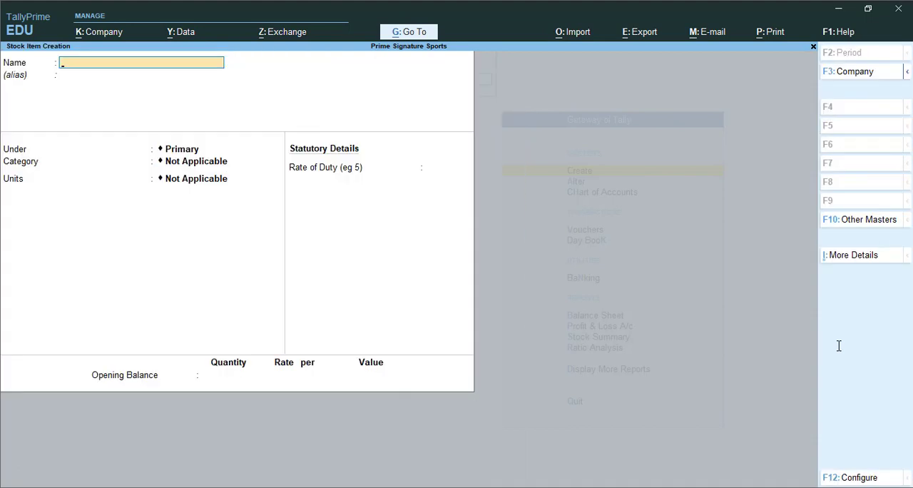
{"action": "type", "text": "Cricket Bat"}
{"action": "key", "text": "Return"}
{"action": "key", "text": "Return"}
{"action": "key", "text": "Down"}
{"action": "key", "text": "Return"}
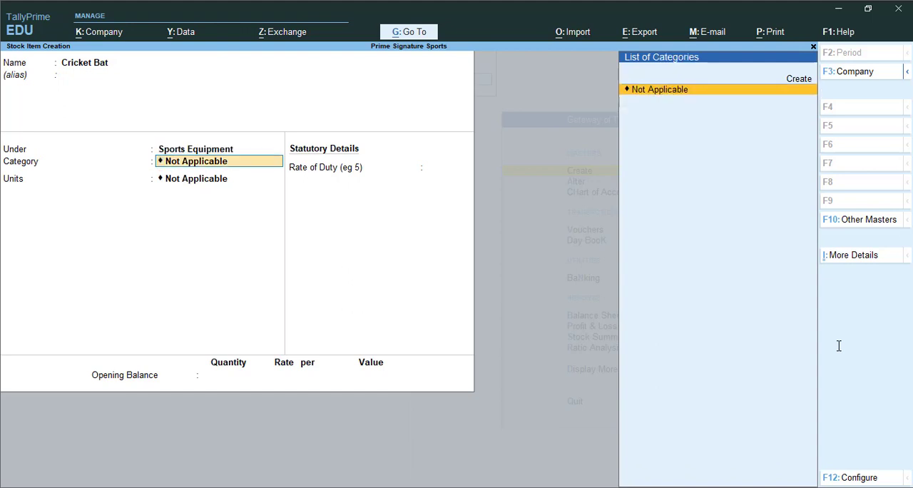
{"action": "key", "text": "Return"}
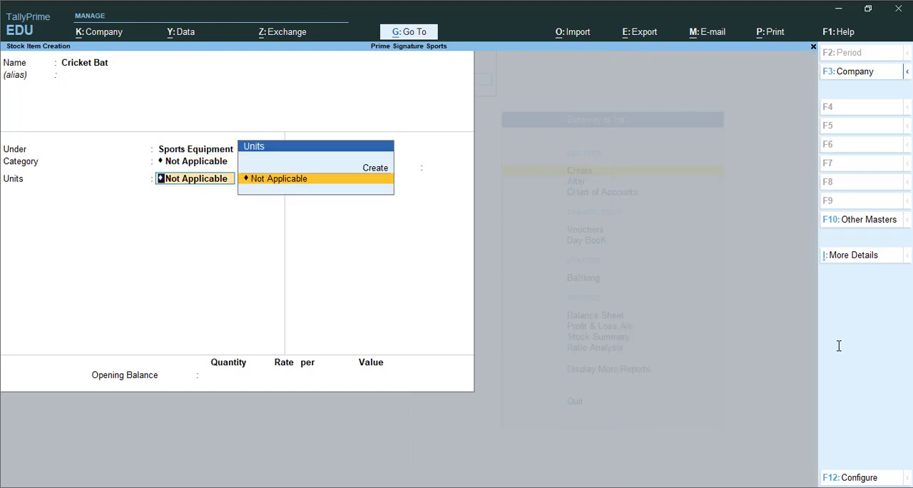
Create the simple unit Nos with 0 decimal places for Cricket Bat and save the stock item.
{"action": "key", "text": "Up"}
{"action": "key", "text": "Return"}
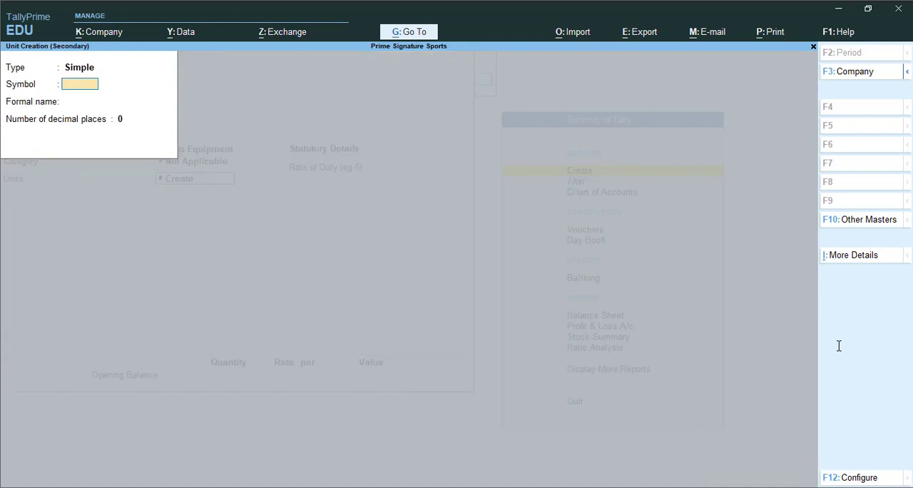
{"action": "type", "text": "Nos"}
{"action": "key", "text": "Return"}
{"action": "key", "text": "Return"}
{"action": "key", "text": "Return"}
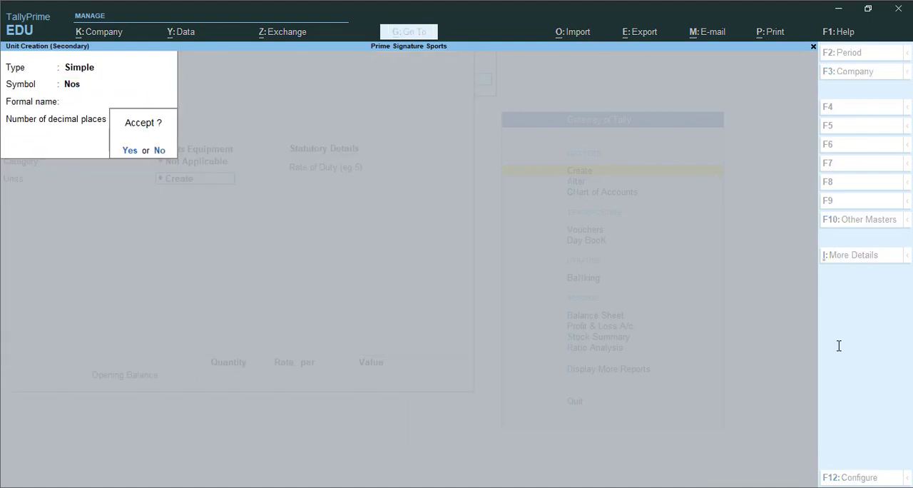
{"action": "key", "text": "Return"}
{"action": "key", "text": "ctrl"}
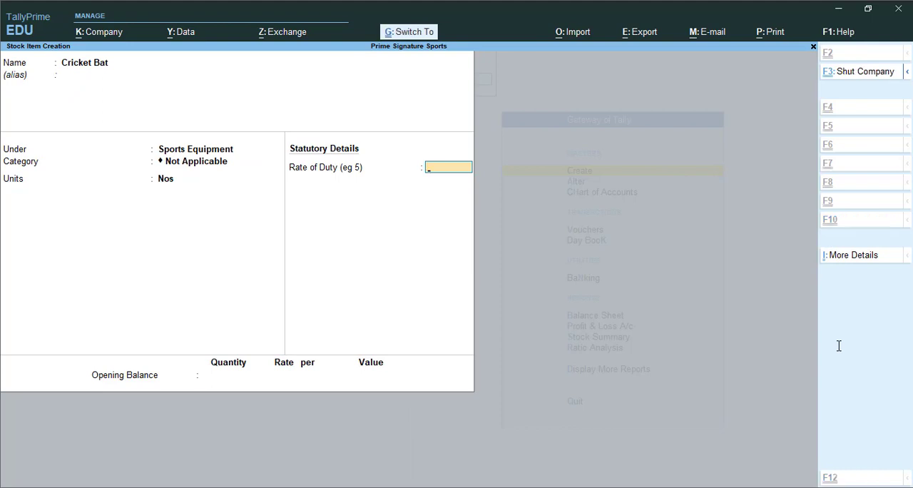
{"action": "key", "text": "ctrl+a"}
Create the stock item Tennis Racket under Sports Equipment with unit Nos.
{"action": "type", "text": "Tennis Racket"}
{"action": "key", "text": "Return"}
{"action": "key", "text": "Return"}
{"action": "key", "text": "Down"}
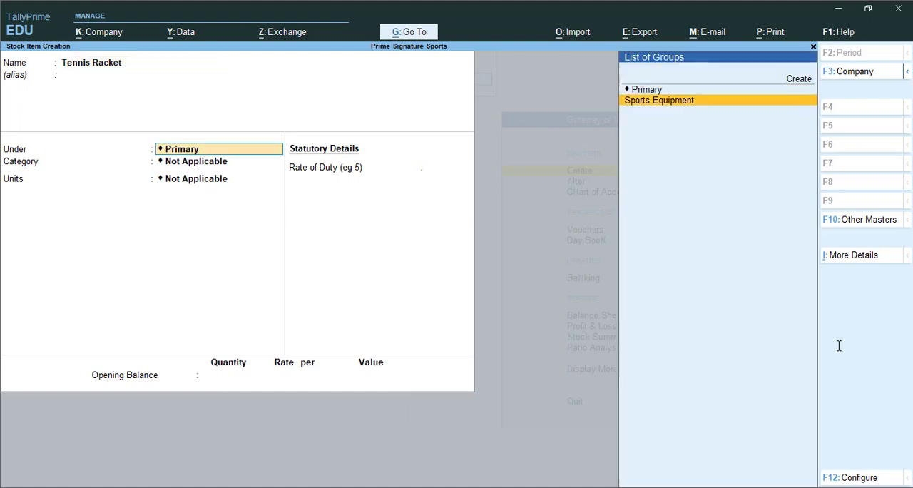
{"action": "key", "text": "Return"}
{"action": "key", "text": "Return"}
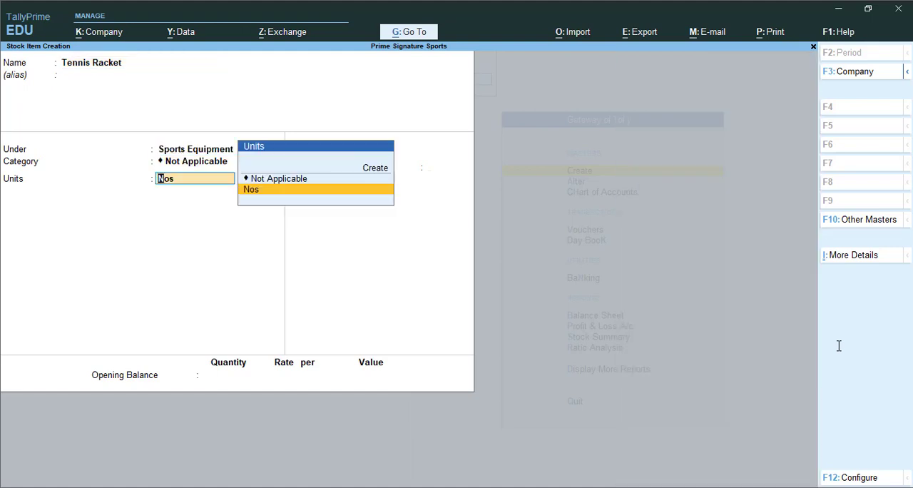
{"action": "key", "text": "Return"}
{"action": "key", "text": "ctrl+a"}
Create the stock item Football under Sports Equipment with unit Nos and no opening balance.
{"action": "type", "text": "F"}
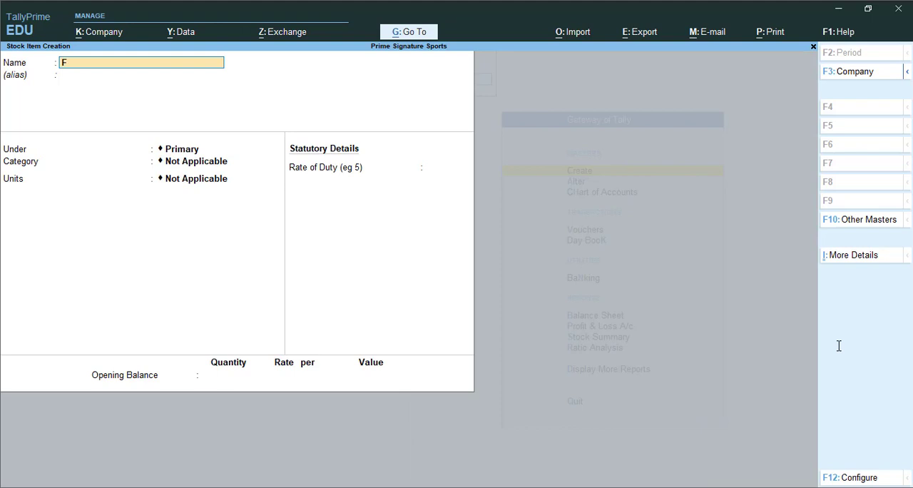
{"action": "type", "text": "ootball"}
{"action": "key", "text": "Return"}
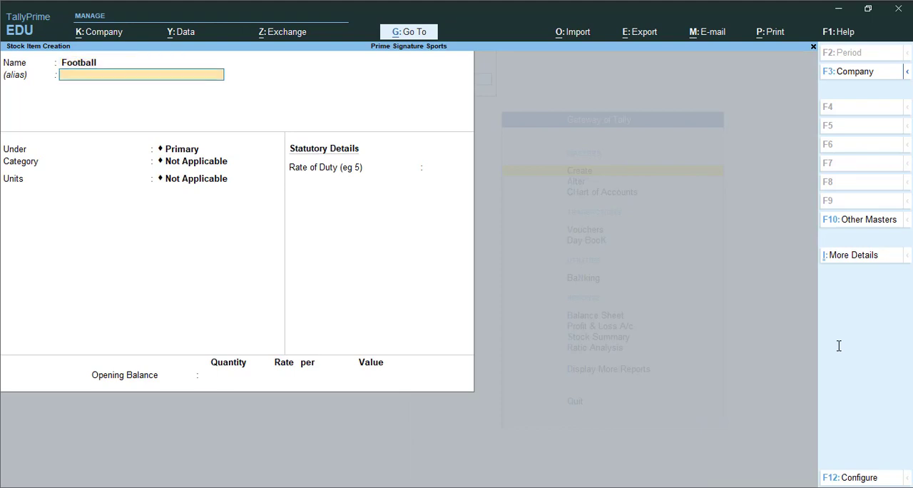
{"action": "key", "text": "Return"}
{"action": "key", "text": "Down"}
{"action": "key", "text": "Return"}
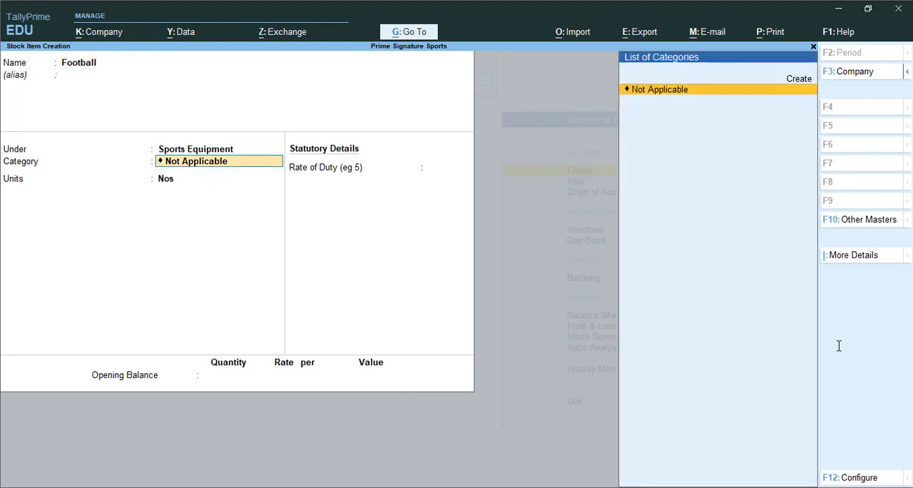
{"action": "key", "text": "Return"}
{"action": "key", "text": "Return"}
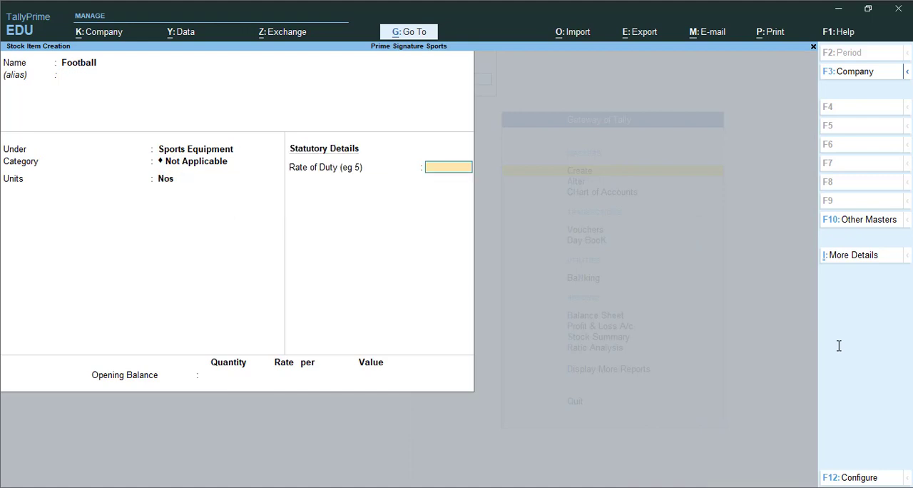
{"action": "key", "text": "Return"}
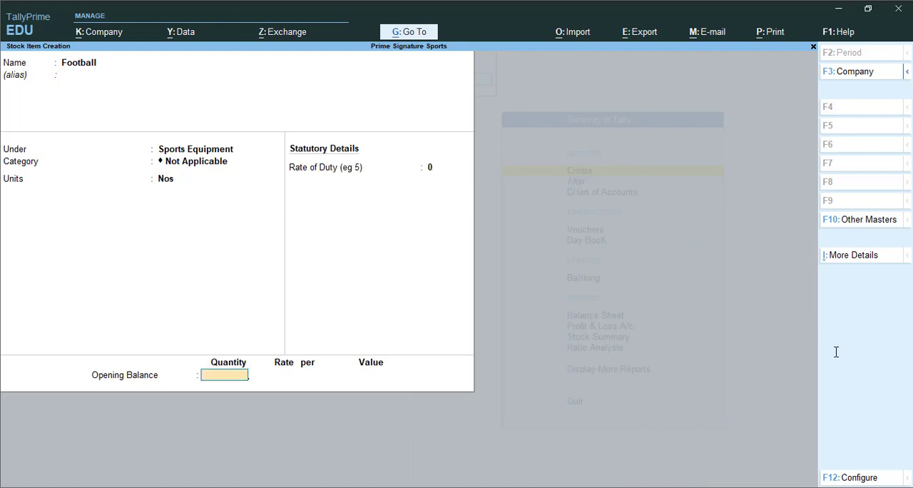
{"action": "key", "text": "Return"}
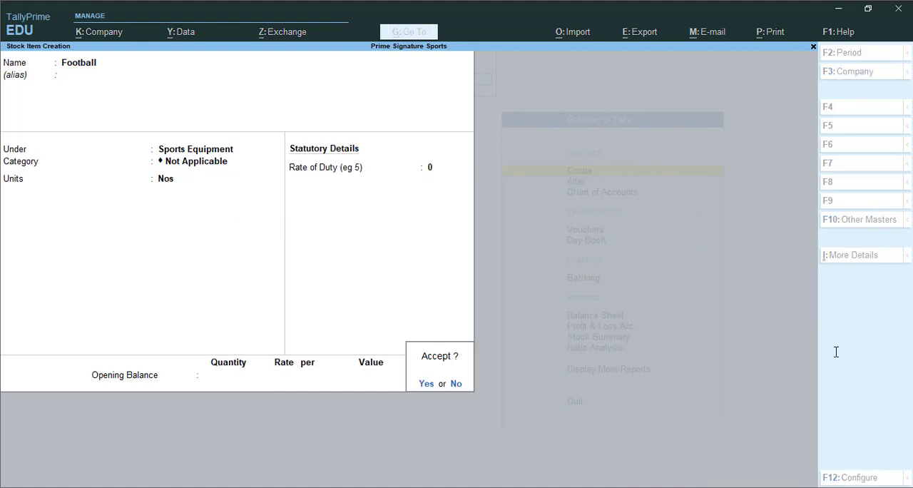
{"action": "key", "text": "Return"}
Create the stock item Hocky Sticks under Sports Equipment with unit Nos.
{"action": "type", "text": "Hocky"}
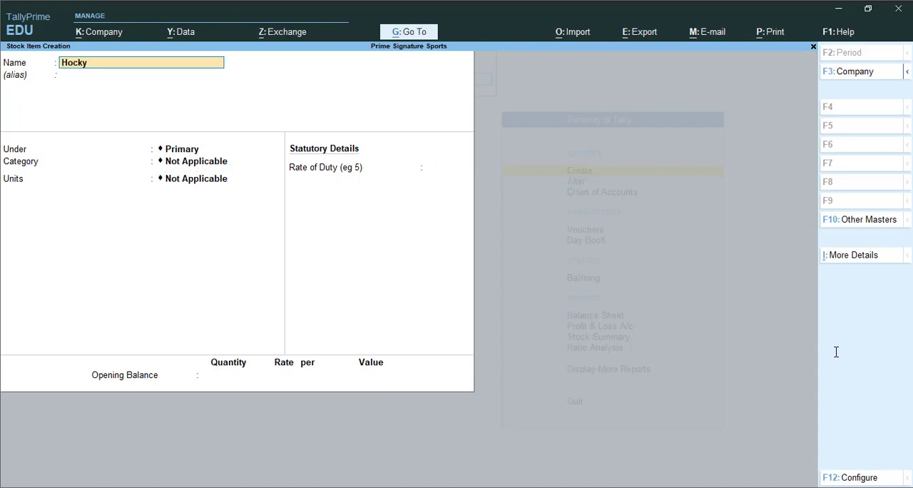
{"action": "type", "text": " Sticks"}
{"action": "key", "text": "Return"}
{"action": "key", "text": "Down"}
{"action": "key", "text": "Return"}
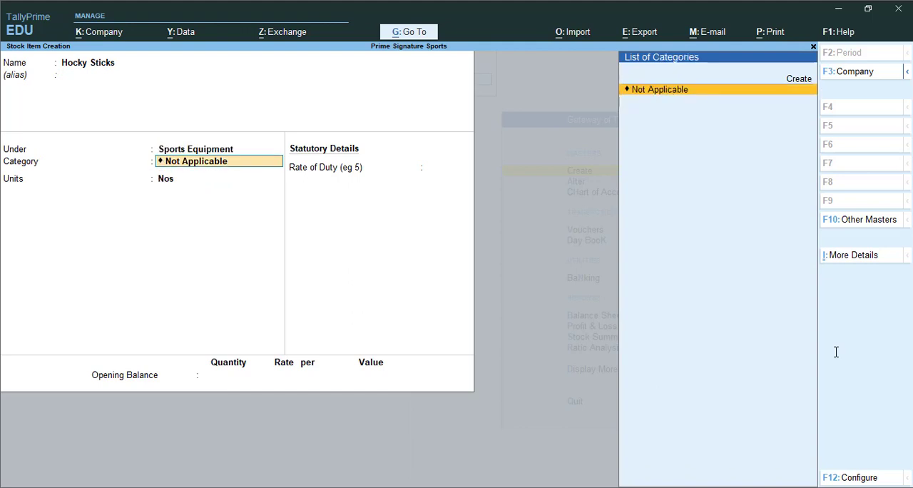
{"action": "key", "text": "Return"}
{"action": "key", "text": "Return"}
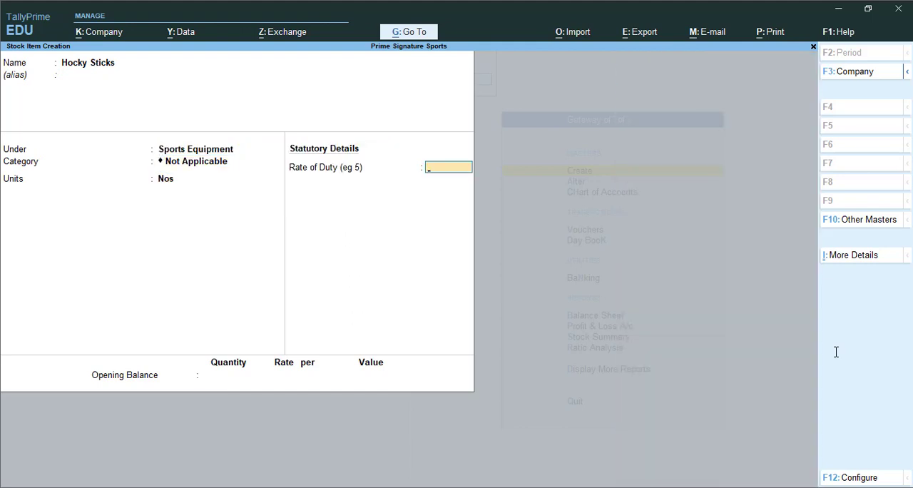
{"action": "key", "text": "Return"}
{"action": "key", "text": "ctrl+a"}
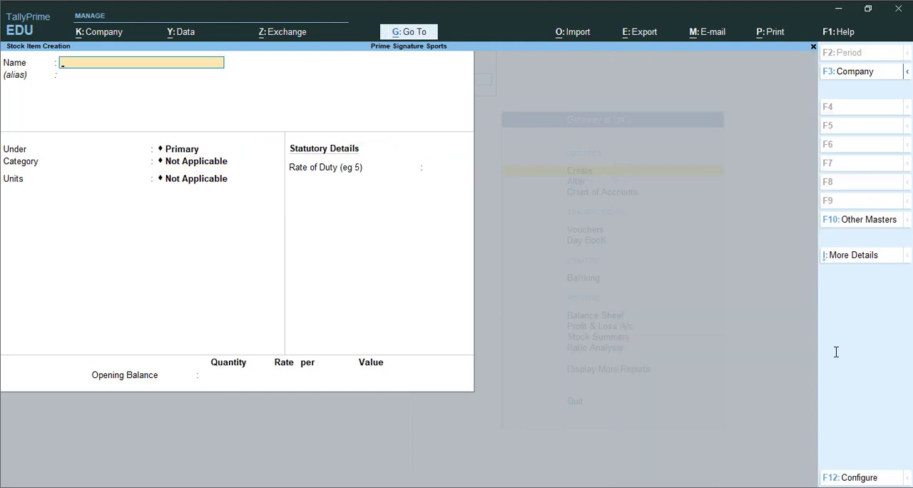
Create the stock item Volley Ball under Sports Equipment with unit Nos.
{"action": "type", "text": "Volleyt Ball"}
{"action": "key", "text": "Return"}
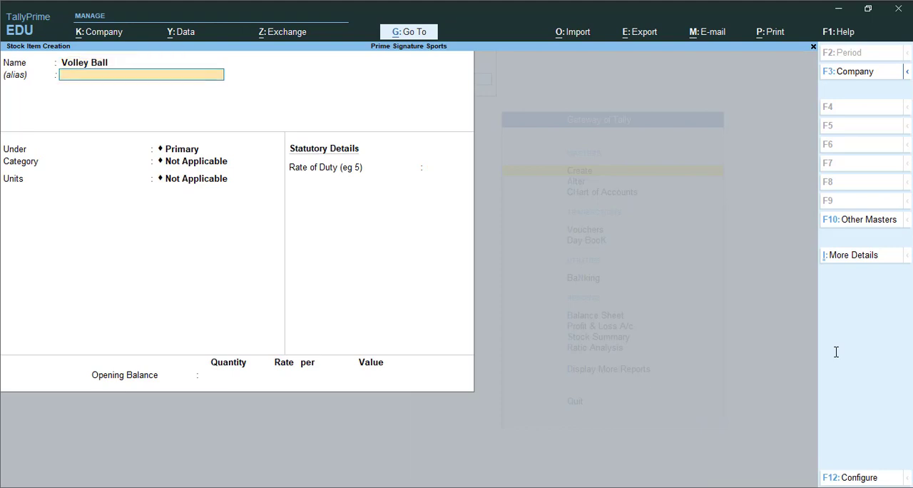
{"action": "key", "text": "Return"}
{"action": "key", "text": "Return"}
{"action": "key", "text": "BackSpace"}
{"action": "key", "text": "Down"}
{"action": "key", "text": "Return"}
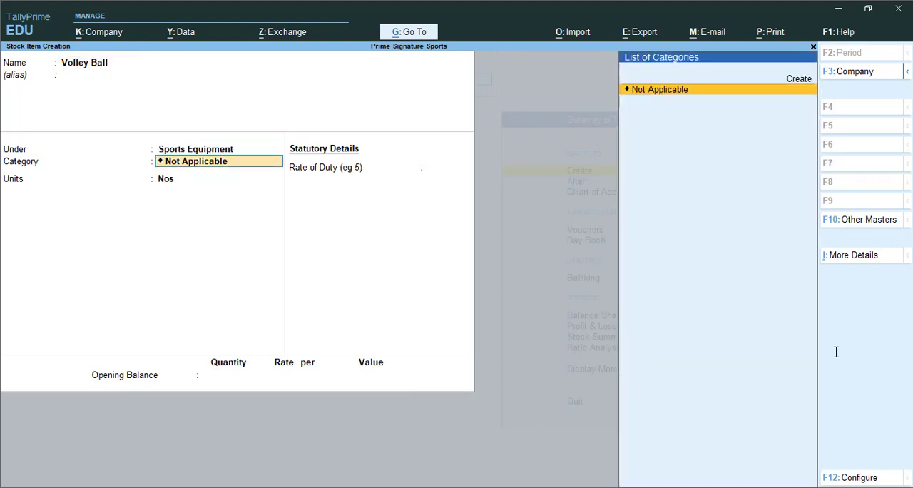
{"action": "key", "text": "Return"}
{"action": "key", "text": "Return"}
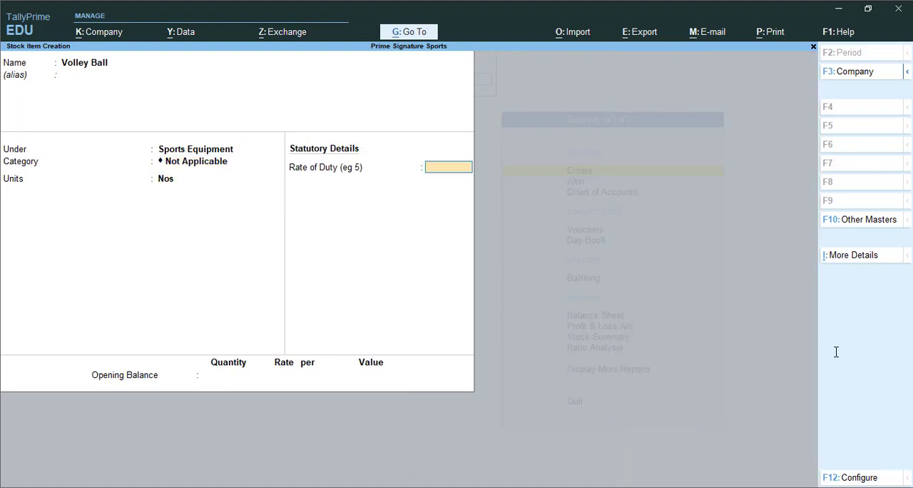
{"action": "key", "text": "Return"}
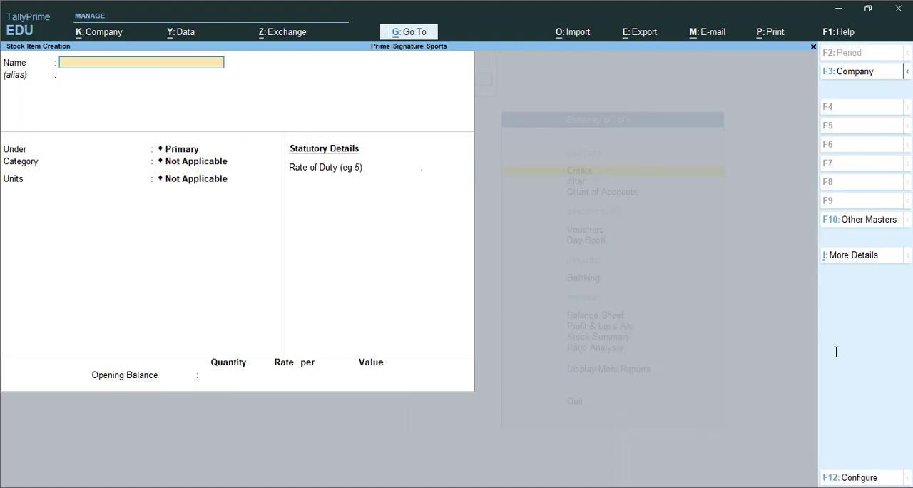
Leave stock item creation and open voucher entry for Prime Signature Sports.
{"action": "key", "text": "Escape"}
{"action": "key", "text": "y"}
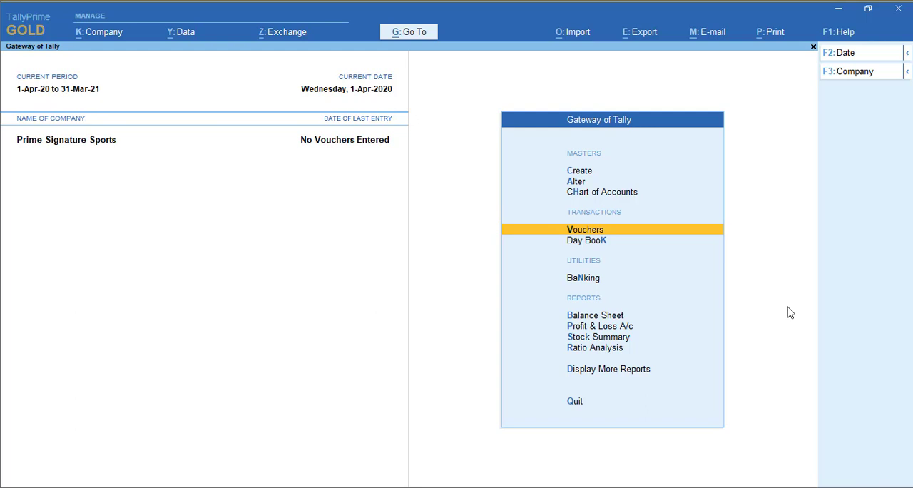
{"action": "key", "text": "Return"}
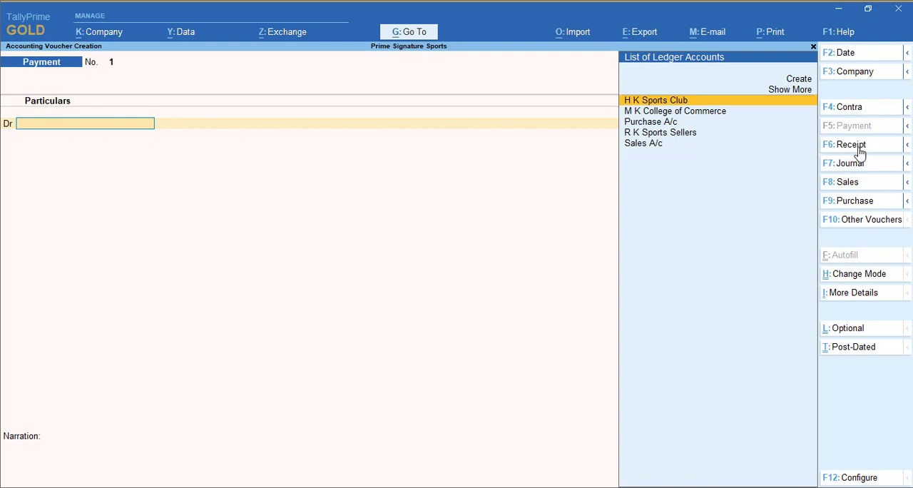
Check whether Receipt Note and Purchase Order are available among the purchase voucher types.
{"action": "left_click", "coordinate": [907, 202]}
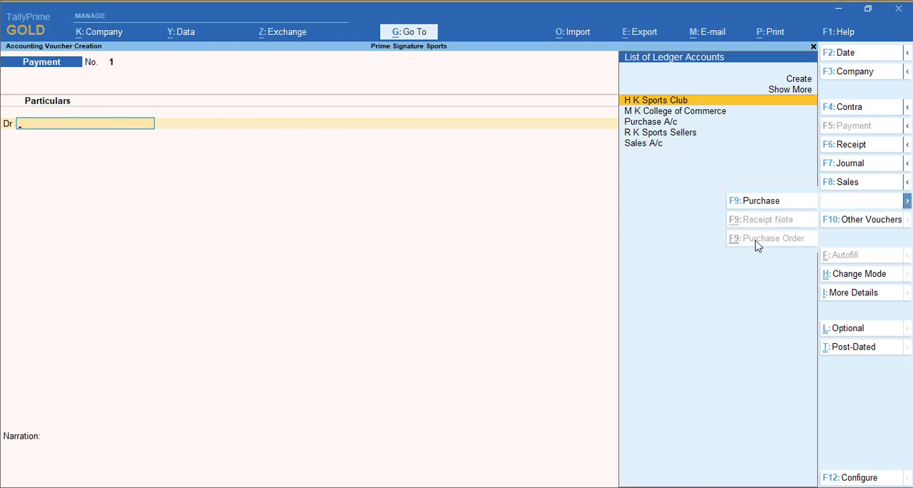
{"action": "left_click", "coordinate": [764, 215]}
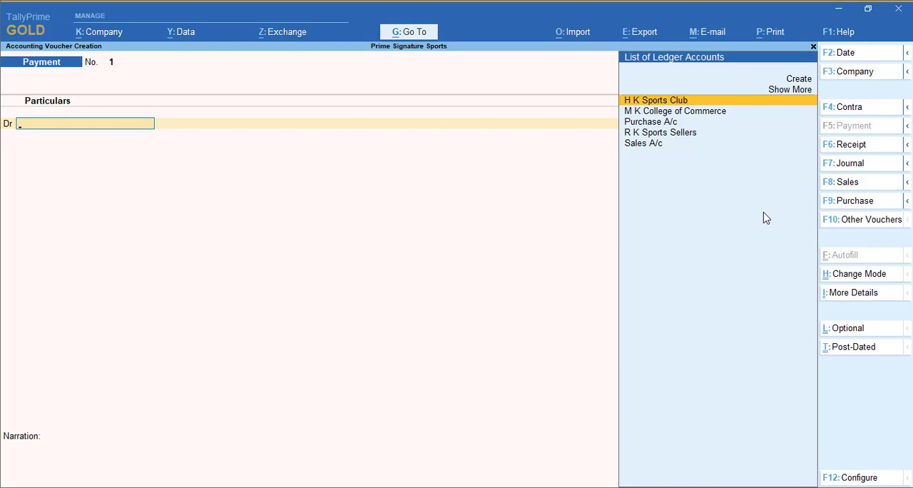
{"action": "left_click", "coordinate": [907, 202]}
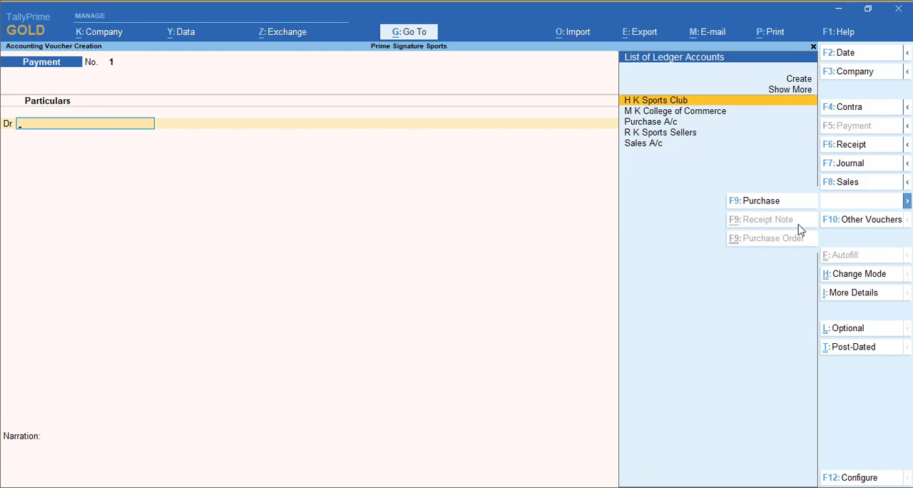
Show the inactive voucher types, then choose and activate the Purchase Order voucher type.
{"action": "left_click", "coordinate": [864, 223]}
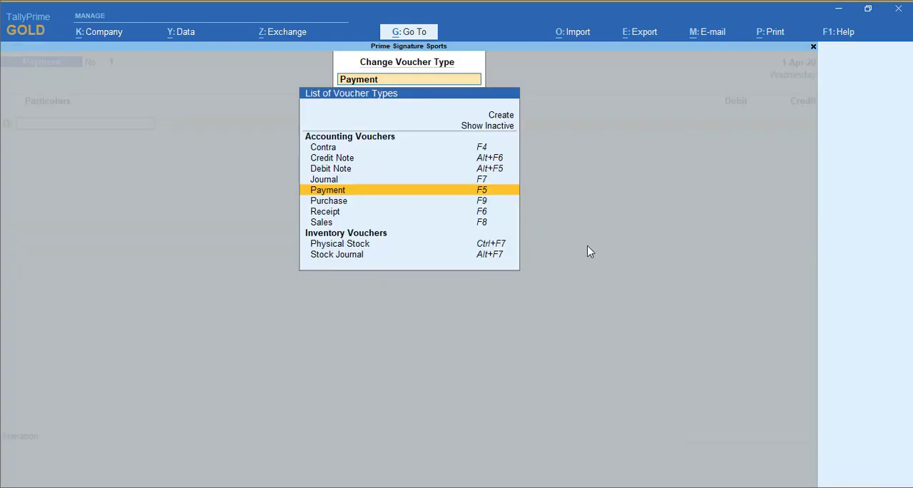
{"action": "left_click", "coordinate": [483, 127]}
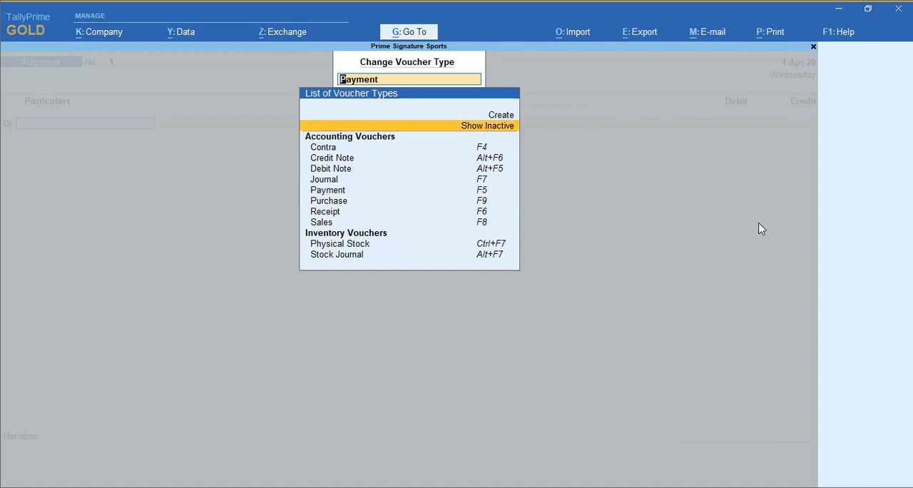
{"action": "key", "text": "Return"}
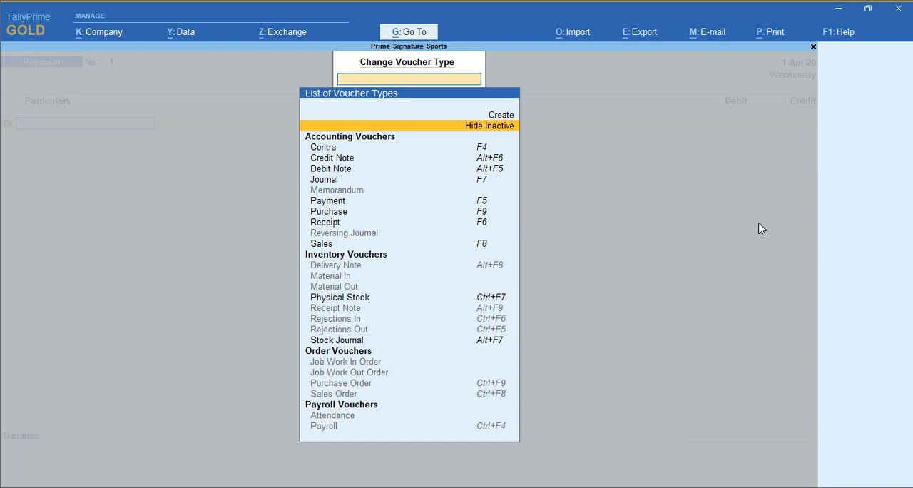
{"action": "key", "text": "Down"}
{"action": "key", "text": "Down"}
{"action": "key", "text": "Down"}
{"action": "key", "text": "Down"}
{"action": "key", "text": "Down"}
{"action": "key", "text": "Down"}
{"action": "key", "text": "Down"}
{"action": "key", "text": "Down"}
{"action": "key", "text": "Down"}
{"action": "key", "text": "Down"}
{"action": "key", "text": "Down"}
{"action": "key", "text": "Down"}
{"action": "key", "text": "Down"}
{"action": "key", "text": "Down"}
{"action": "key", "text": "Down"}
{"action": "key", "text": "Down"}
{"action": "key", "text": "Down"}
{"action": "key", "text": "Down"}
{"action": "key", "text": "Down"}
{"action": "key", "text": "Down"}
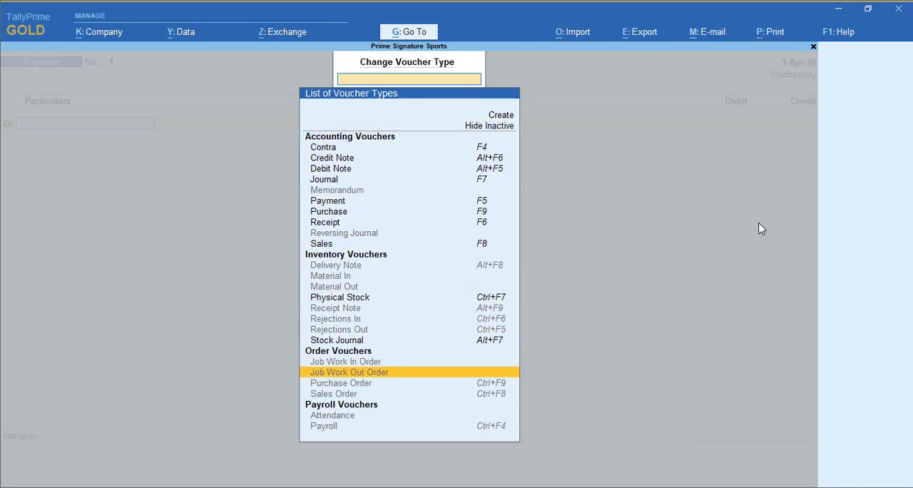
{"action": "key", "text": "Return"}
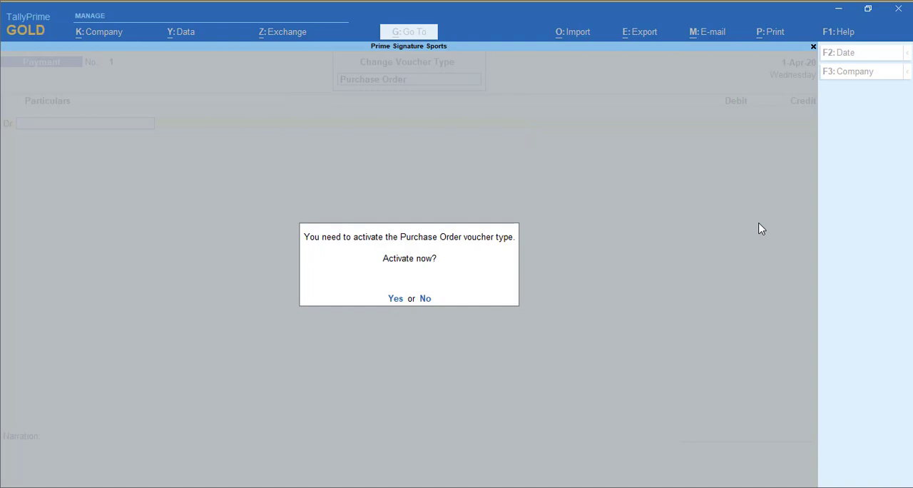
{"action": "key", "text": "y"}
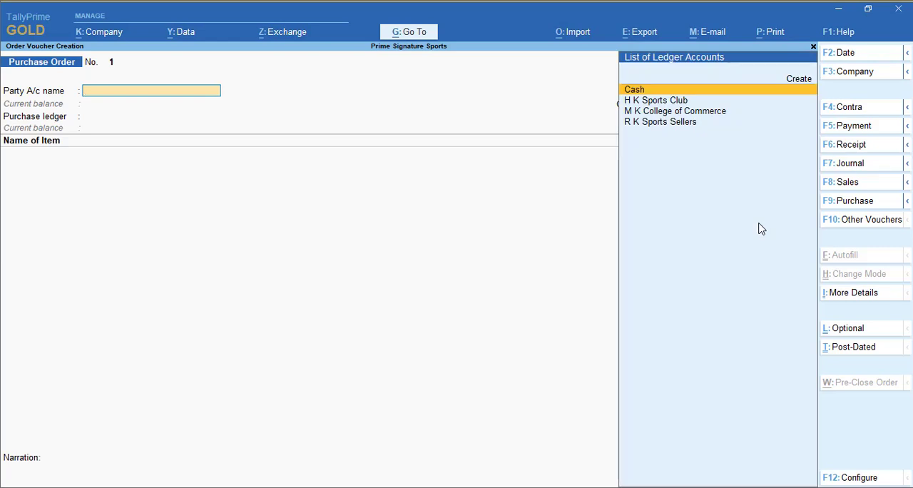
Fill in the purchase order header with party R K Sports Sellers, the order number and the ledger Purchase A/c.
{"action": "key", "text": "Down"}
{"action": "key", "text": "Down"}
{"action": "key", "text": "Down"}
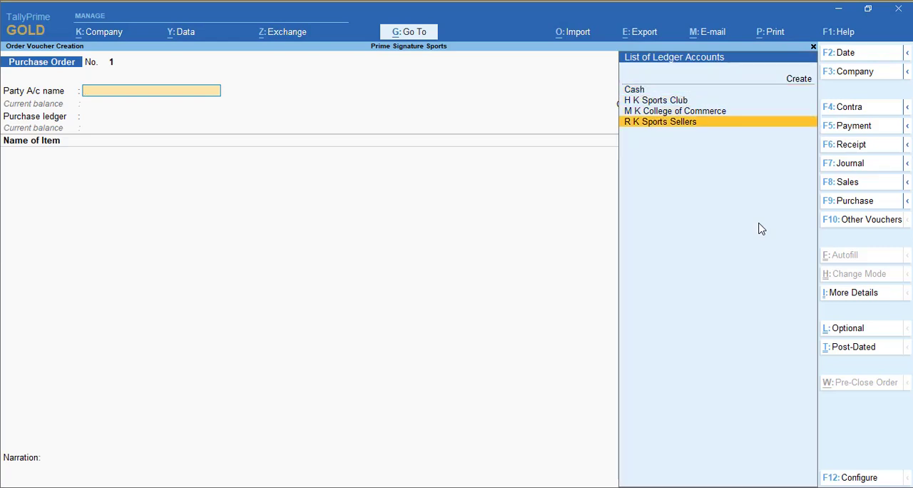
{"action": "key", "text": "Return"}
{"action": "type", "text": "PO"}
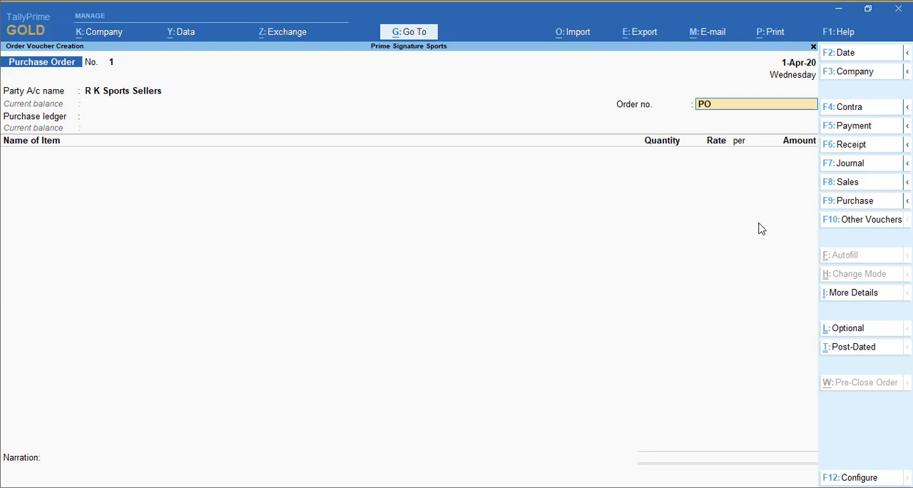
{"action": "type", "text": "/001"}
{"action": "key", "text": "Return"}
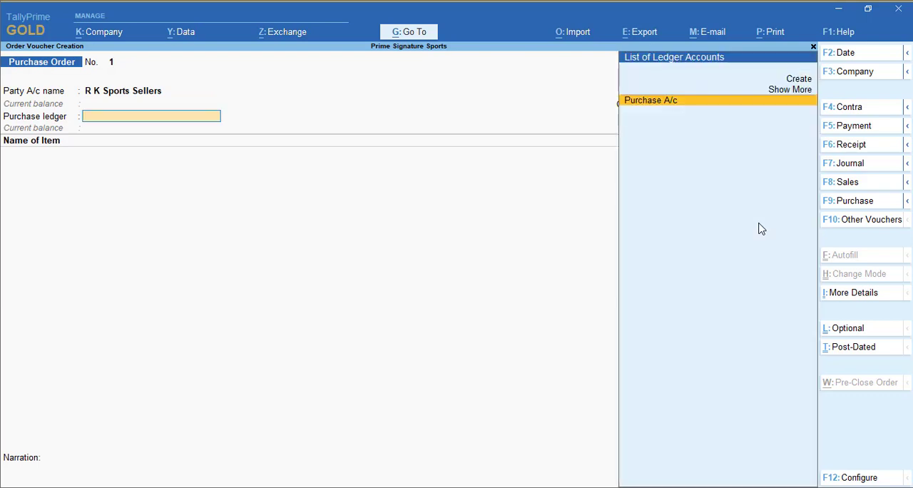
{"action": "key", "text": "Return"}
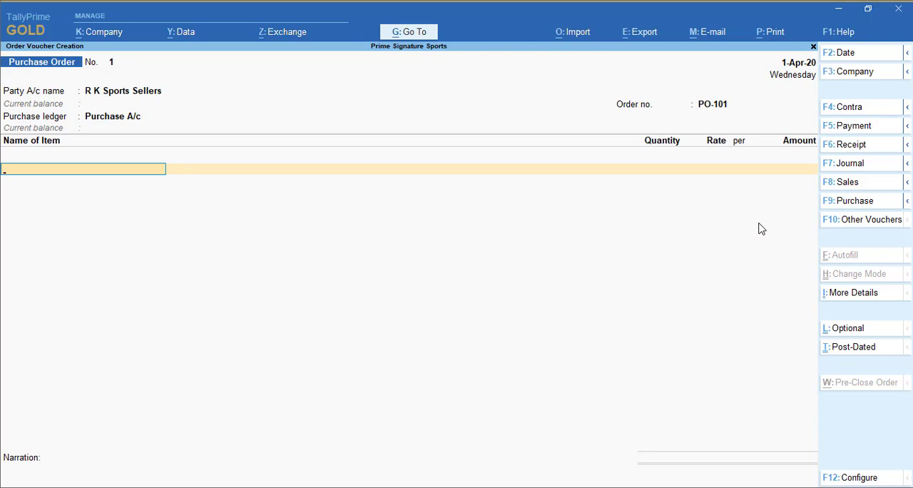
Add Cricket Bat to the purchase order, due on 1-Apr-20, with quantity 50 Nos at a rate of 800.
{"action": "type", "text": "Cr"}
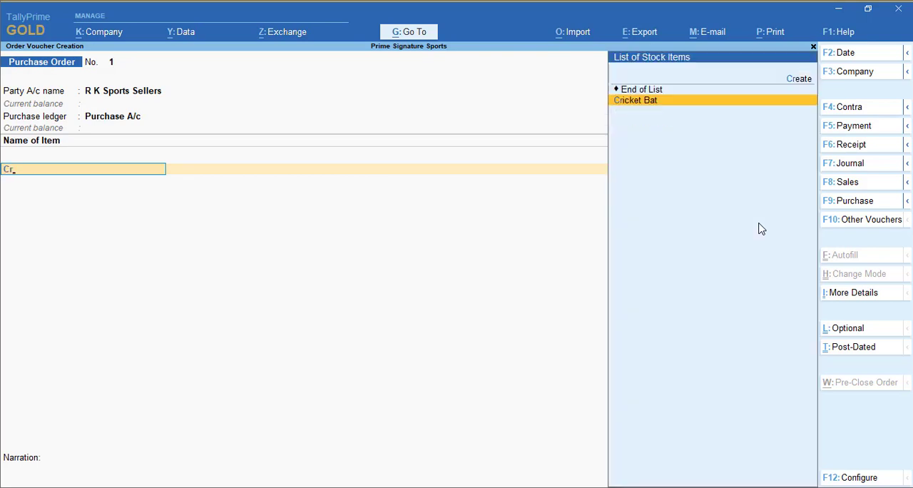
{"action": "key", "text": "Return"}
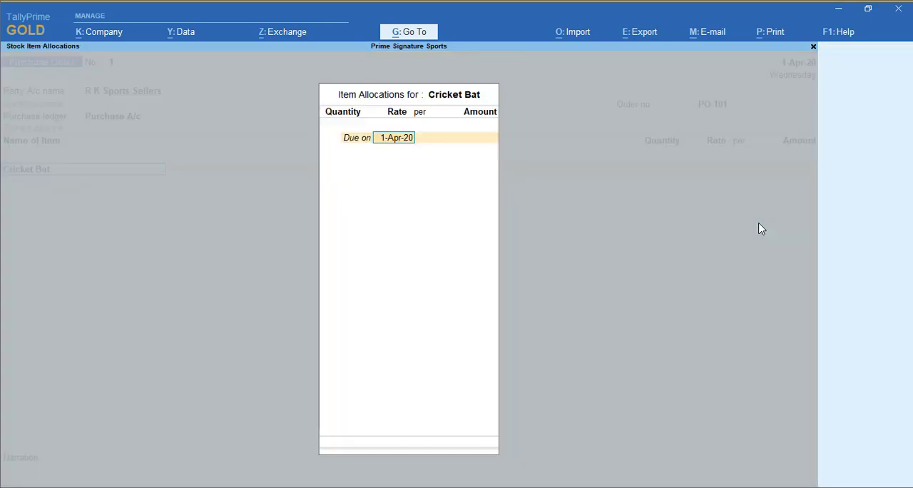
{"action": "key", "text": "Return"}
{"action": "type", "text": "50"}
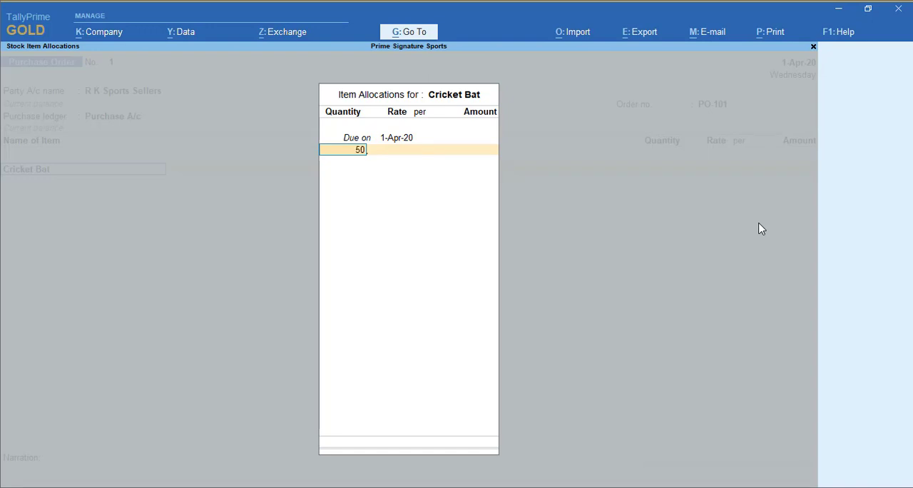
{"action": "key", "text": "Return"}
{"action": "type", "text": "800"}
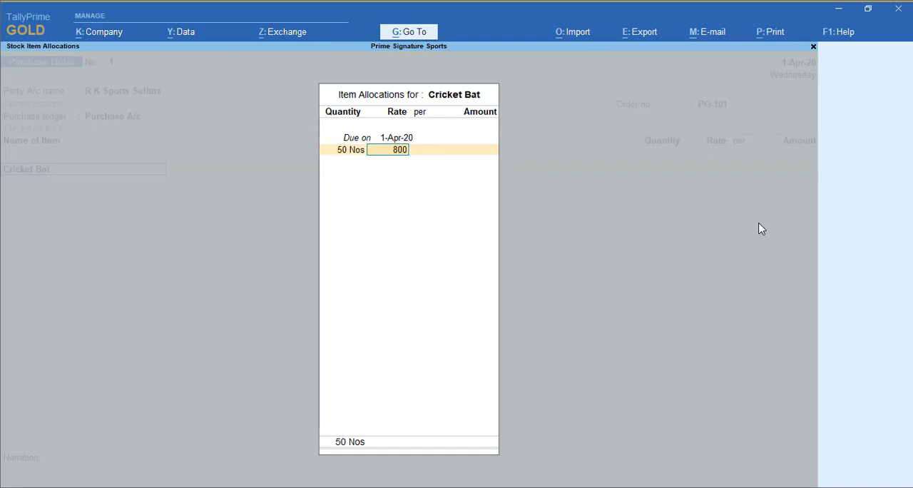
{"action": "key", "text": "Return"}
{"action": "key", "text": "Return"}
{"action": "key", "text": "Return"}
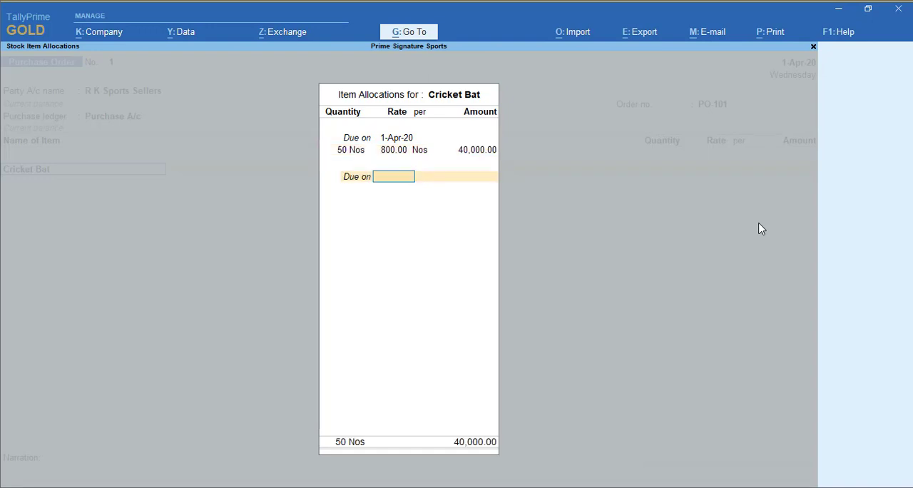
{"action": "key", "text": "Return"}
{"action": "key", "text": "Return"}
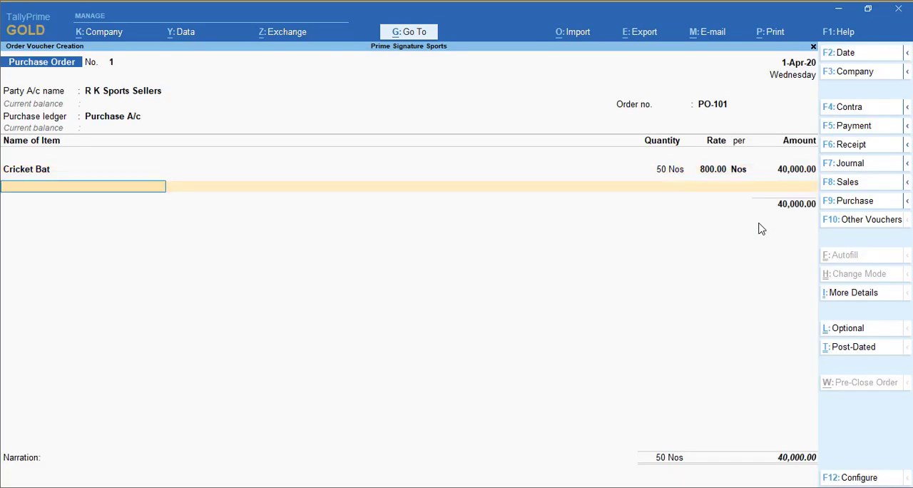
Add Tennis Racket to the purchase order, due on 1-Apr-20, with quantity 60 Nos at a rate of 450.
{"action": "type", "text": "Tennis Racket"}
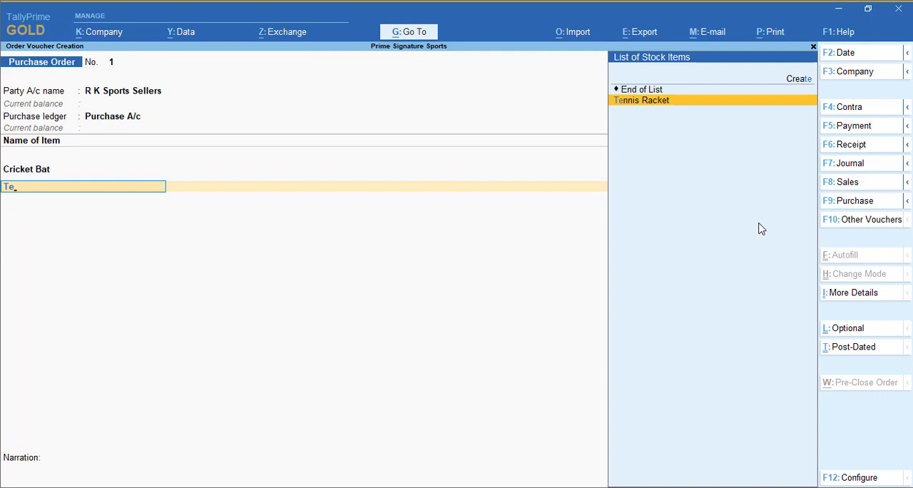
{"action": "key", "text": "Return"}
{"action": "key", "text": "Return"}
{"action": "type", "text": "6"}
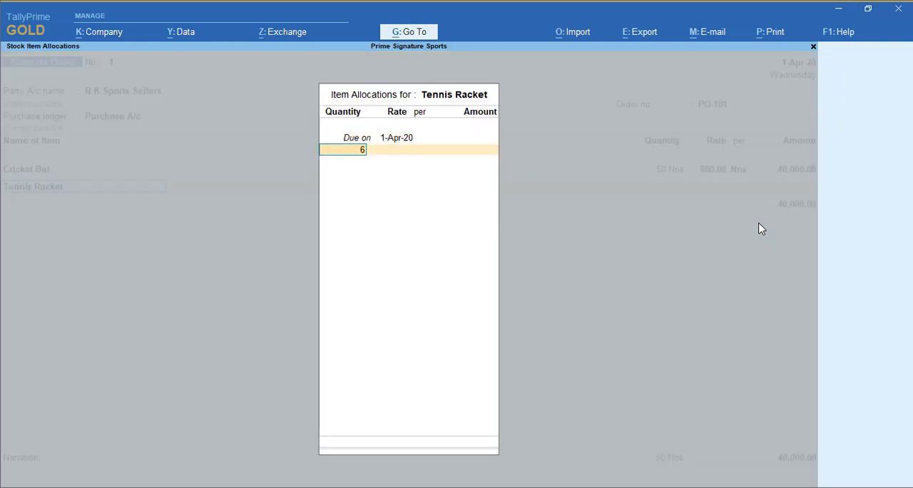
{"action": "type", "text": "0"}
{"action": "key", "text": "Return"}
{"action": "type", "text": "450"}
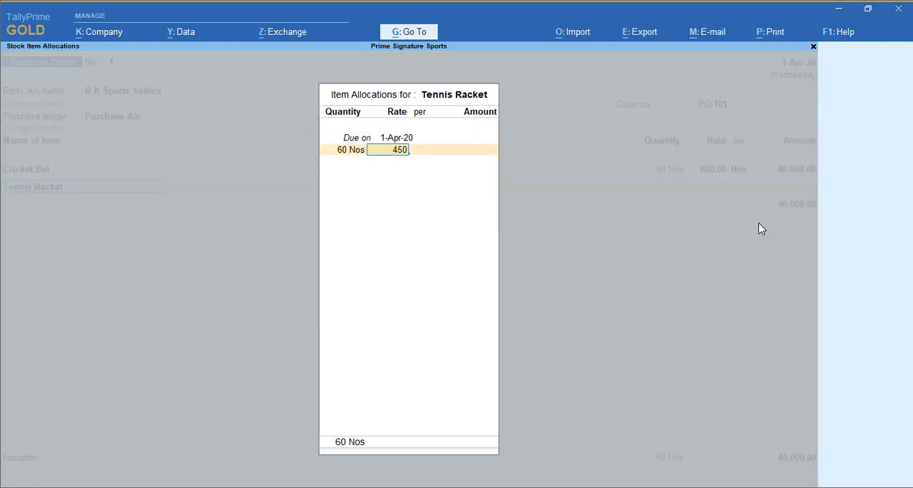
{"action": "key", "text": "Return"}
{"action": "key", "text": "Return"}
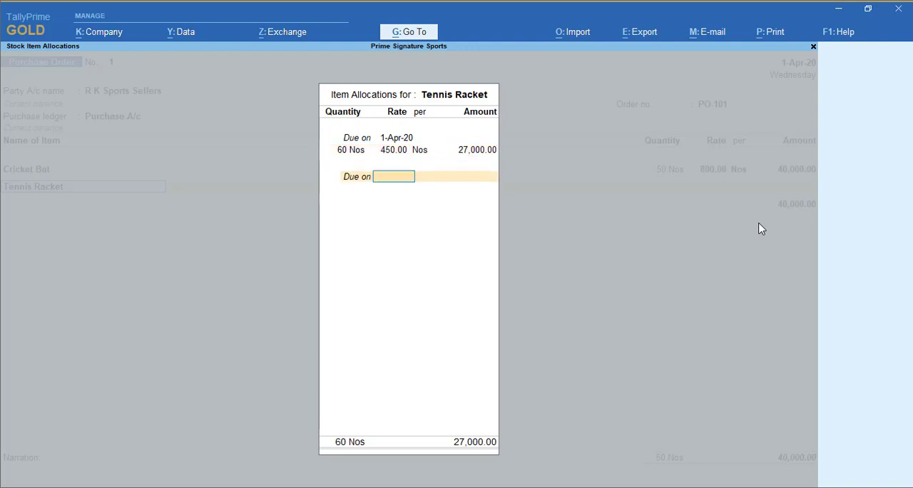
{"action": "key", "text": "Return"}
Add Football to the purchase order, due on 1-Apr-20, with quantity 55 Nos at a rate of 750.
{"action": "key", "text": "Return"}
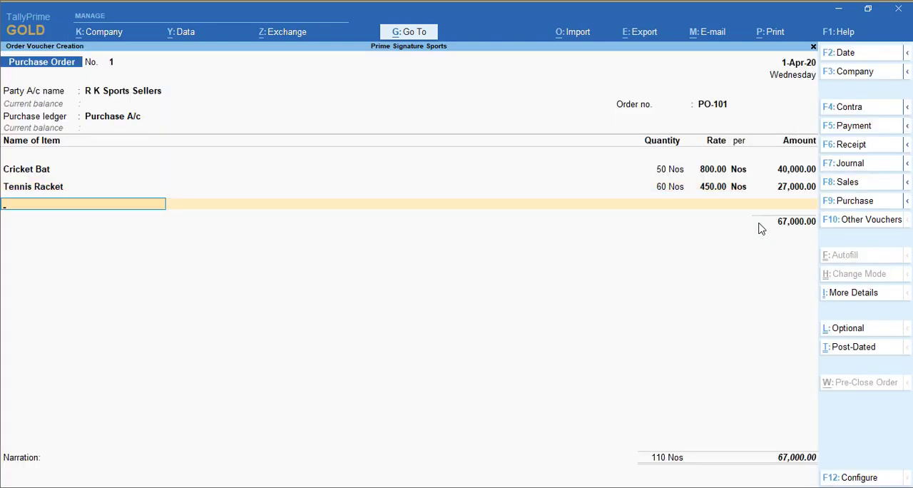
{"action": "type", "text": "Fo"}
{"action": "key", "text": "Return"}
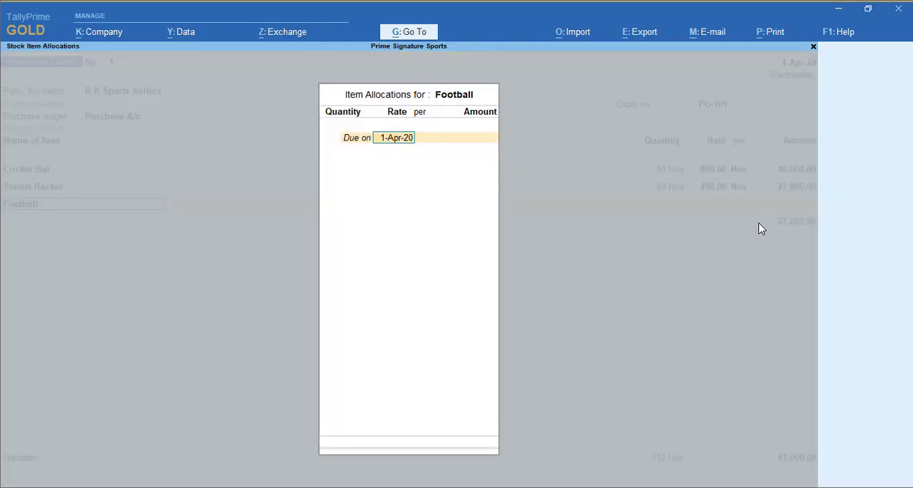
{"action": "key", "text": "Return"}
{"action": "type", "text": "55 Nos"}
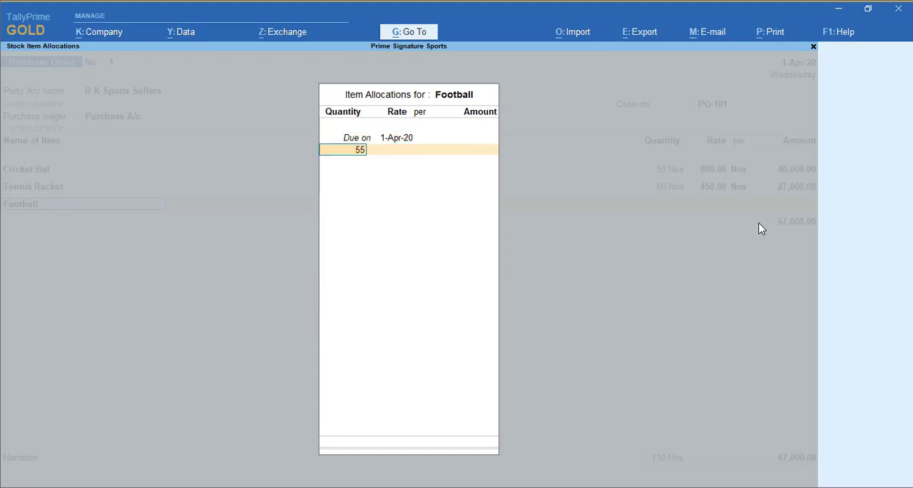
{"action": "key", "text": "Return"}
{"action": "type", "text": "750"}
{"action": "key", "text": "Return"}
{"action": "key", "text": "Return"}
{"action": "key", "text": "Return"}
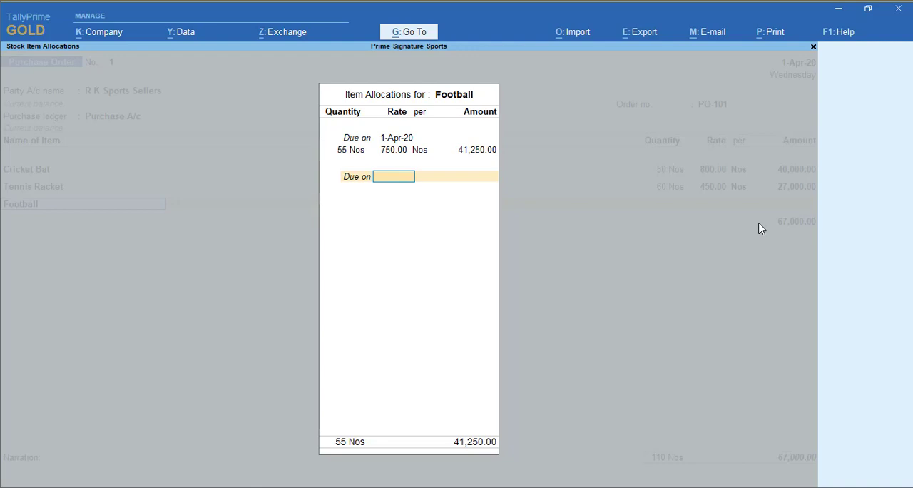
{"action": "key", "text": "Return"}
{"action": "key", "text": "Return"}
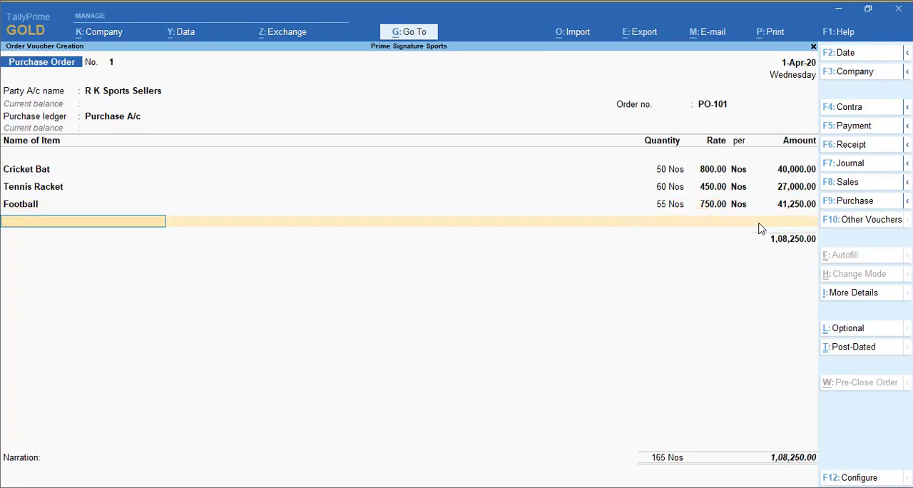
Add Hockey Sticks to the purchase order, due on 1-Apr-20, with quantity 75 Nos at a rate of 250.
{"action": "type", "text": "ho"}
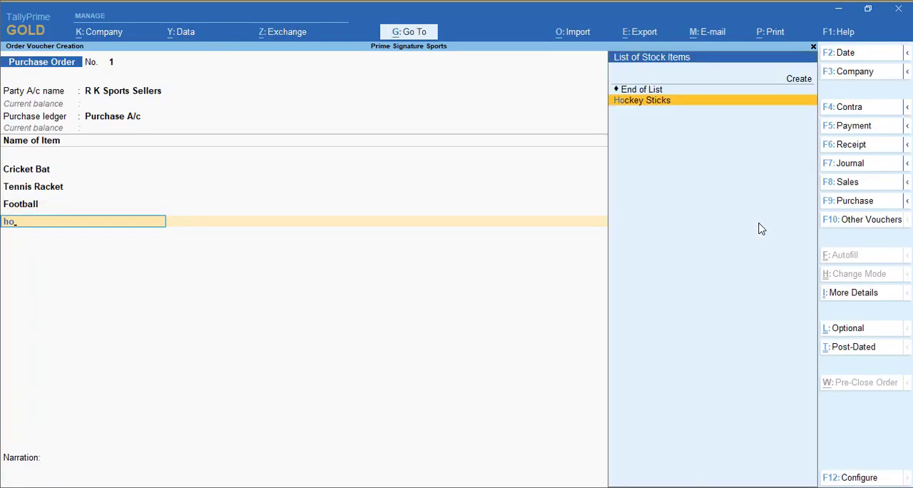
{"action": "key", "text": "Return"}
{"action": "key", "text": "Return"}
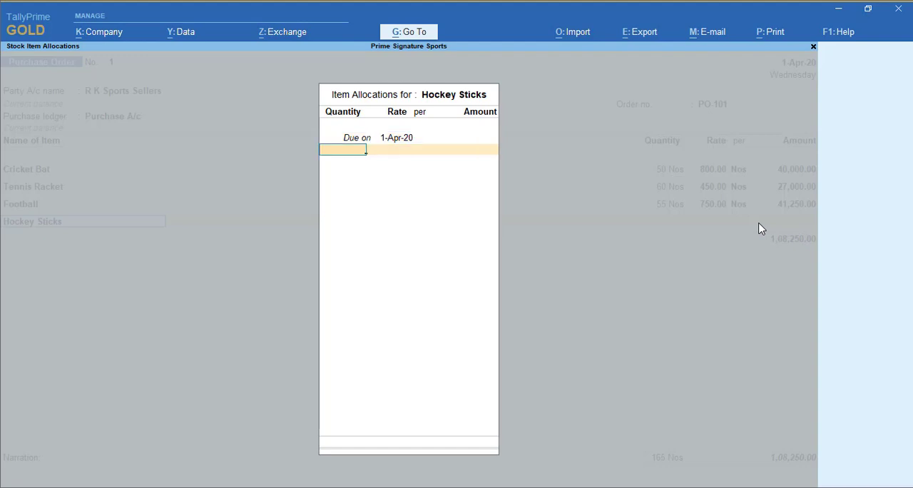
{"action": "type", "text": "75"}
{"action": "key", "text": "Return"}
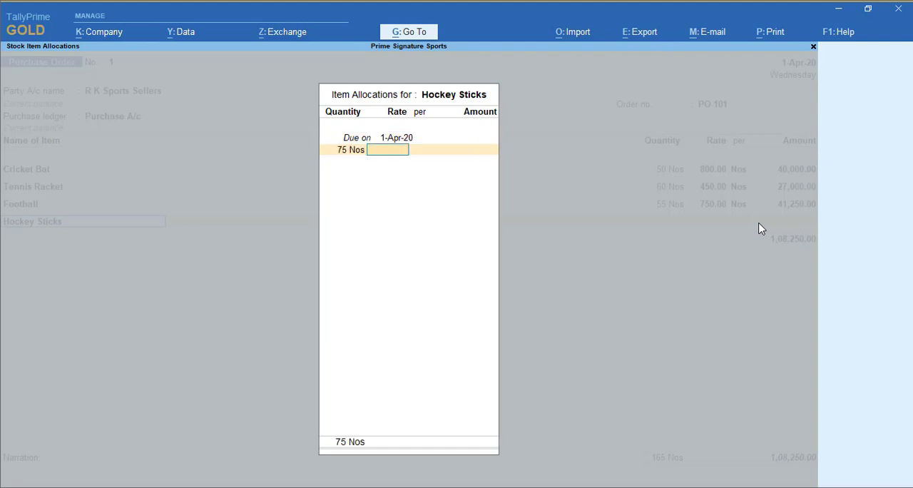
{"action": "type", "text": "250"}
{"action": "key", "text": "Return"}
{"action": "key", "text": "Return"}
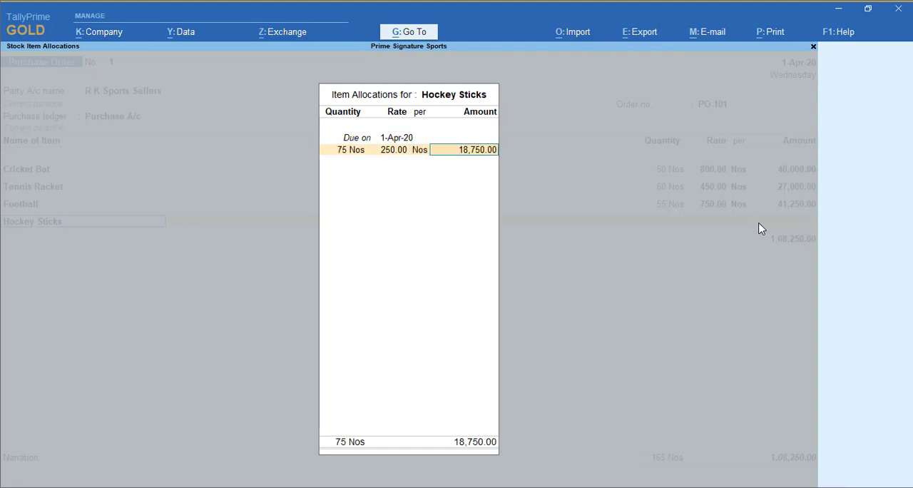
{"action": "key", "text": "Return"}
{"action": "key", "text": "Return"}
{"action": "key", "text": "Return"}
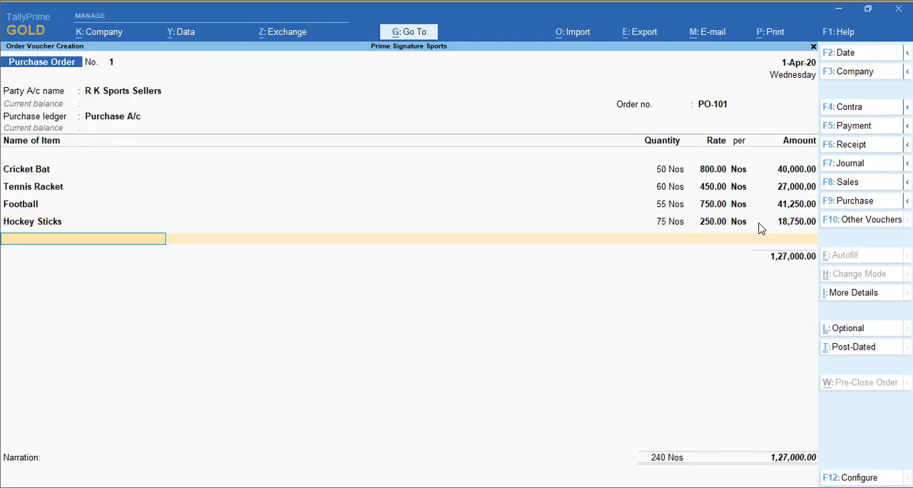
Add Volley Ball to the purchase order, due on 1-Apr-20, with quantity 50 Nos at a rate of 650.
{"action": "type", "text": "Vo"}
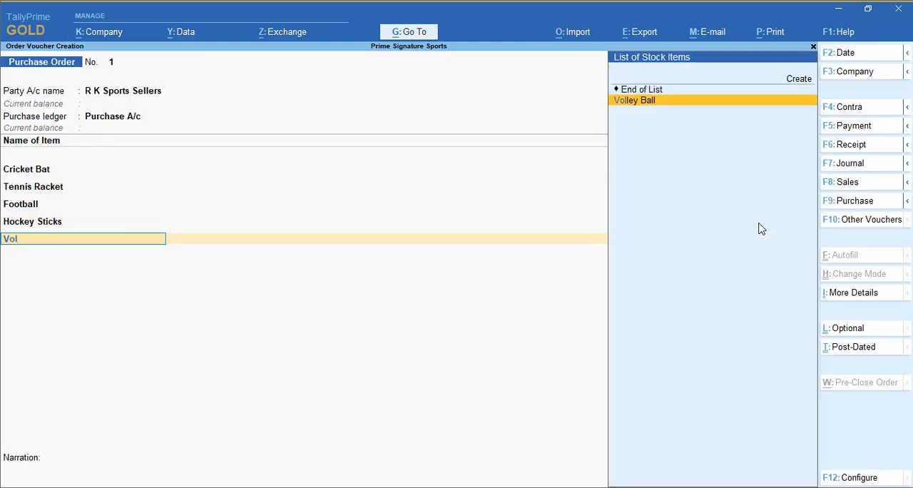
{"action": "type", "text": "ley Ball"}
{"action": "key", "text": "Return"}
{"action": "key", "text": "Return"}
{"action": "type", "text": "50 Nos"}
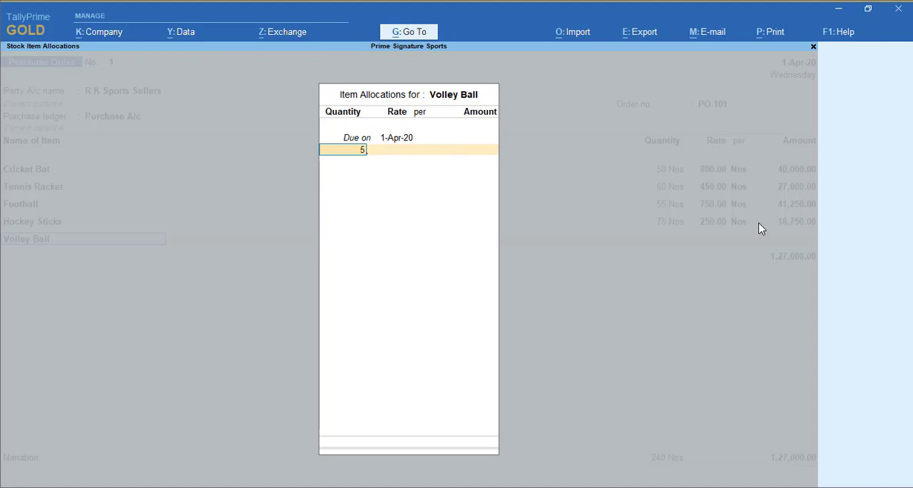
{"action": "key", "text": "Return"}
{"action": "type", "text": "650"}
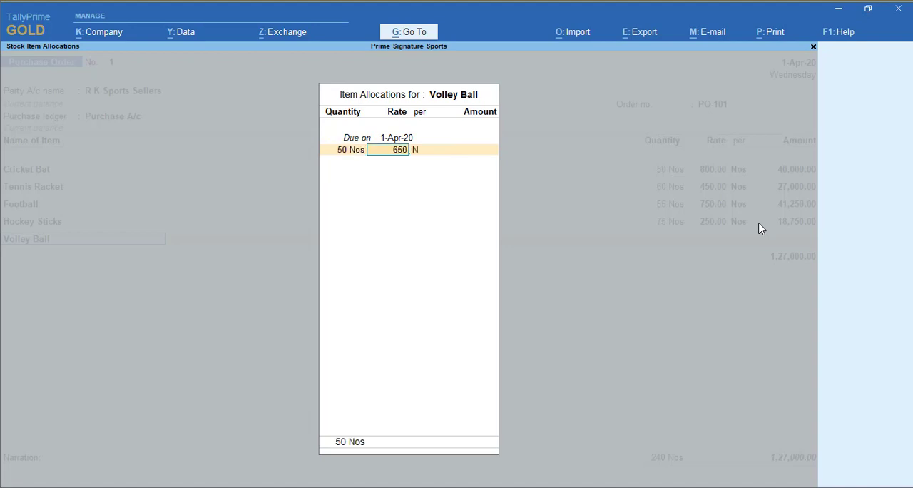
{"action": "key", "text": "Return"}
{"action": "key", "text": "Return"}
{"action": "key", "text": "Return"}
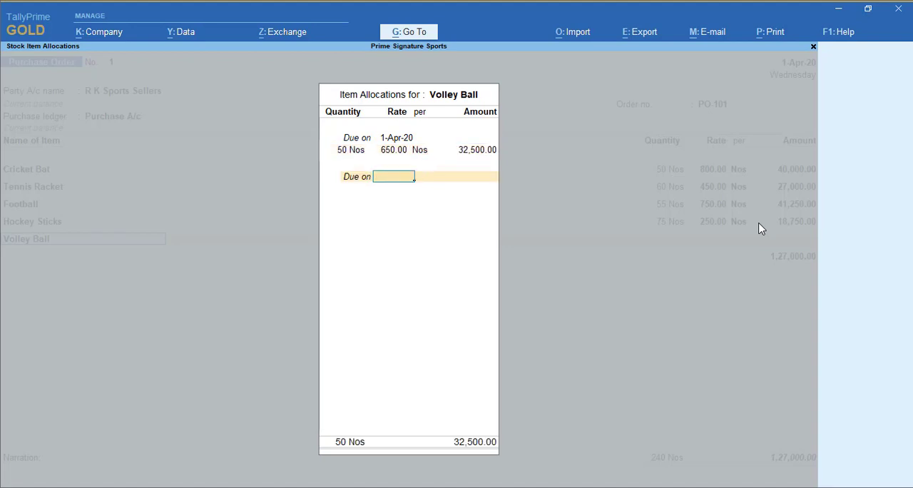
{"action": "key", "text": "Return"}
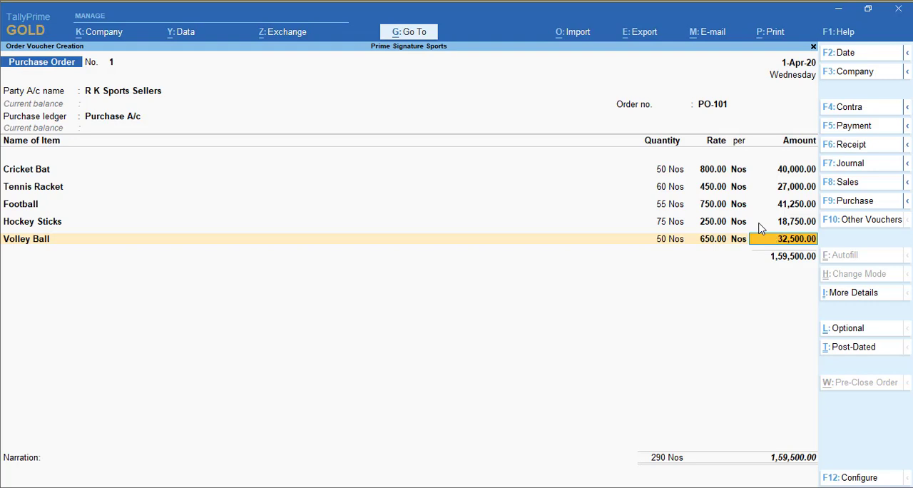
{"action": "key", "text": "Return"}
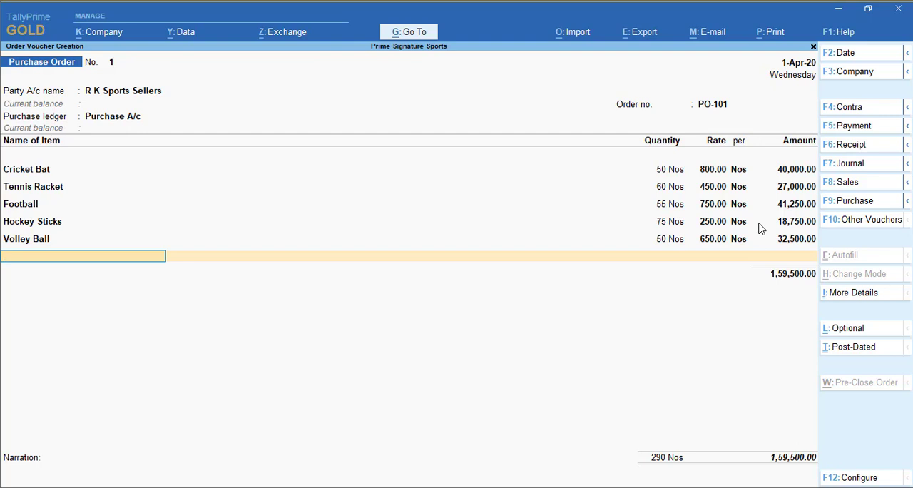
End the item list, leave the narration blank and save the purchase order.
{"action": "key", "text": "Return"}
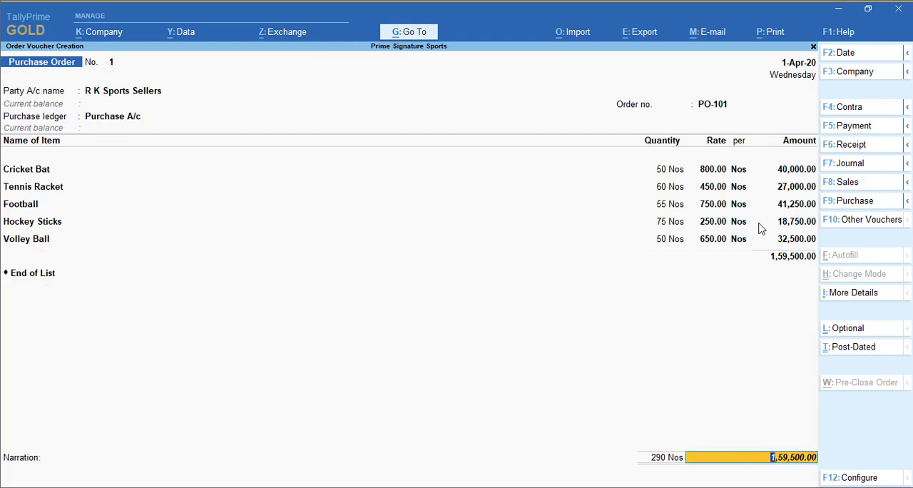
{"action": "key", "text": "Return"}
{"action": "key", "text": "Return"}
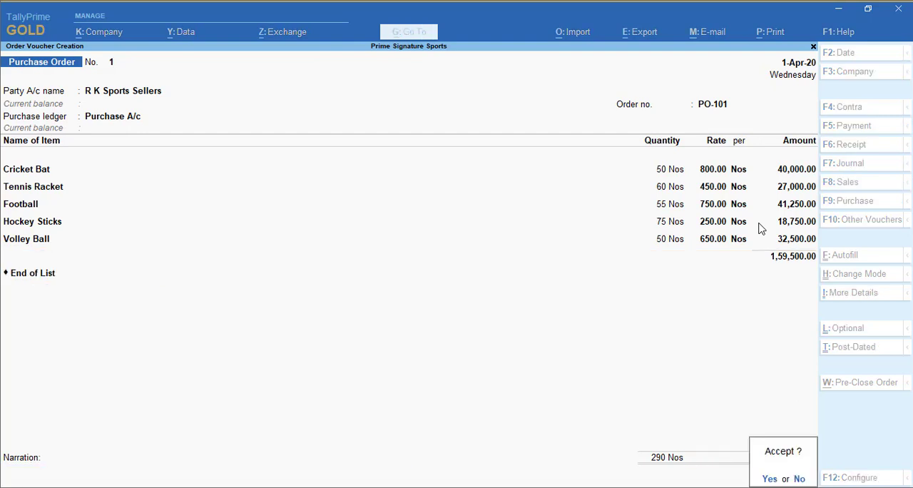
{"action": "key", "text": "Return"}
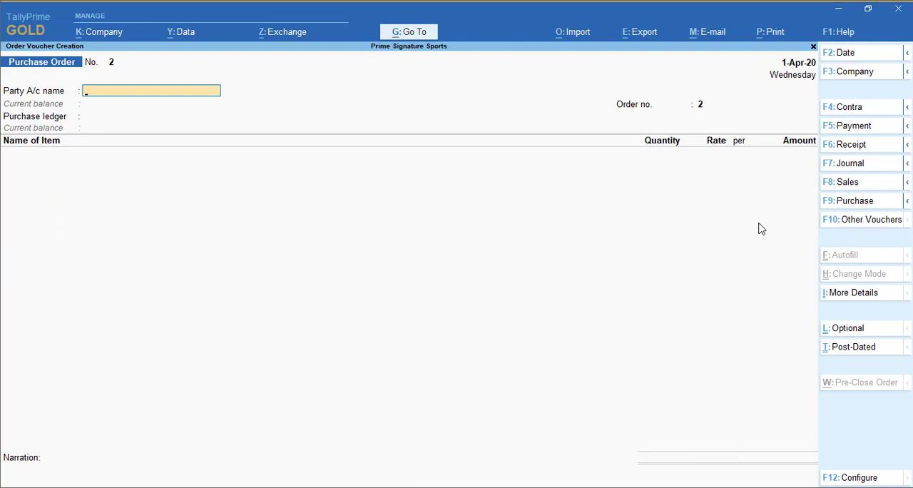
Set the date for the new voucher to 3-May-20.
{"action": "key", "text": "F2"}
{"action": "type", "text": "3-5"}
{"action": "key", "text": "Return"}
Show the inactive voucher types, then activate Receipt Note and switch the voucher entry to it.
{"action": "left_click", "coordinate": [859, 224]}
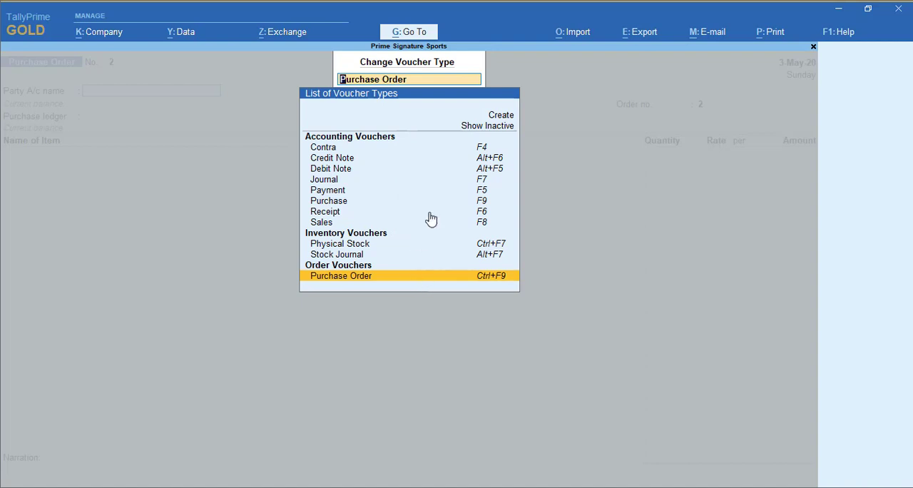
{"action": "left_click", "coordinate": [493, 132]}
{"action": "key", "text": "Down"}
{"action": "key", "text": "Down"}
{"action": "key", "text": "Down"}
{"action": "key", "text": "Down"}
{"action": "key", "text": "Down"}
{"action": "key", "text": "Down"}
{"action": "key", "text": "Down"}
{"action": "key", "text": "Down"}
{"action": "key", "text": "Down"}
{"action": "key", "text": "Down"}
{"action": "key", "text": "Down"}
{"action": "key", "text": "Down"}
{"action": "key", "text": "Down"}
{"action": "key", "text": "Down"}
{"action": "key", "text": "Down"}
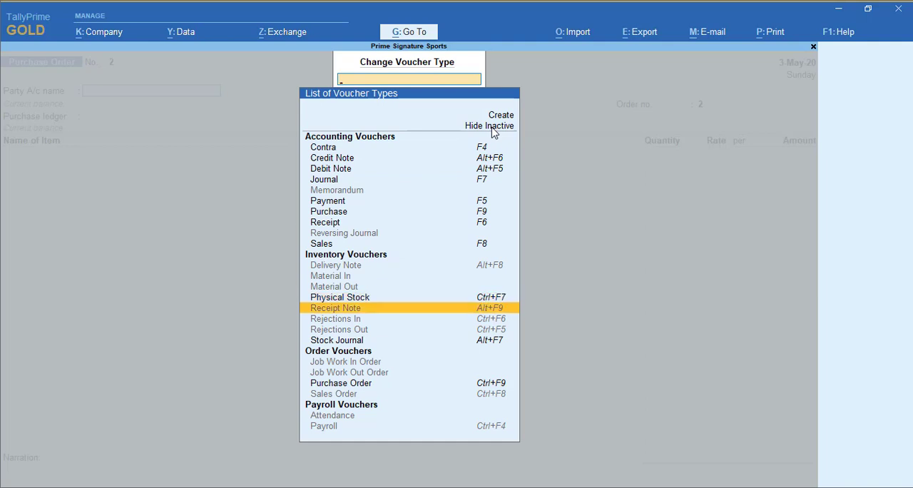
{"action": "key", "text": "Return"}
{"action": "key", "text": "Return"}
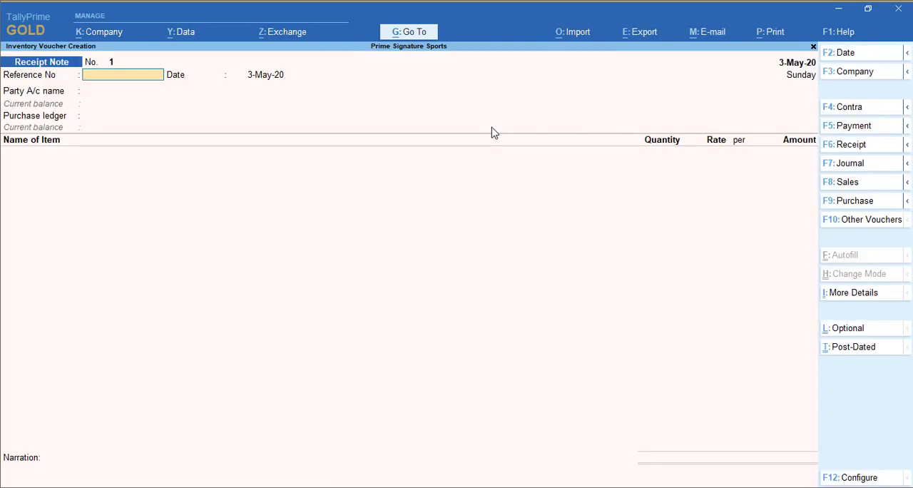
Enter RN-101 as the receipt note's reference number and select R K Sports Sellers as the party account.
{"action": "type", "text": "RN-101"}
{"action": "key", "text": "Return"}
{"action": "key", "text": "Return"}
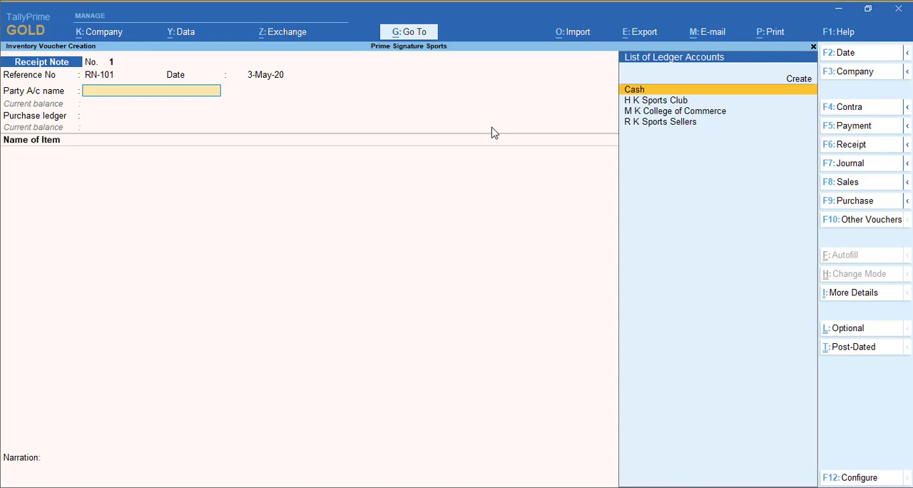
{"action": "key", "text": "Down"}
{"action": "key", "text": "Down"}
{"action": "key", "text": "Down"}
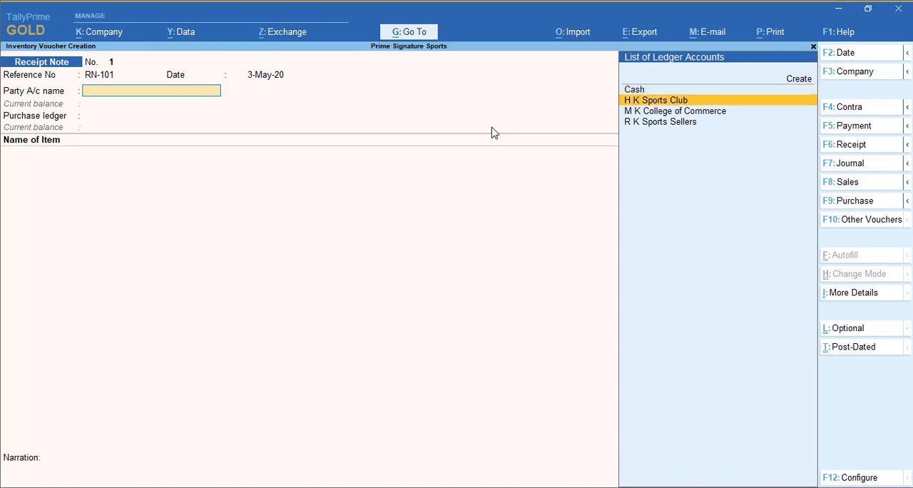
{"action": "key", "text": "Return"}
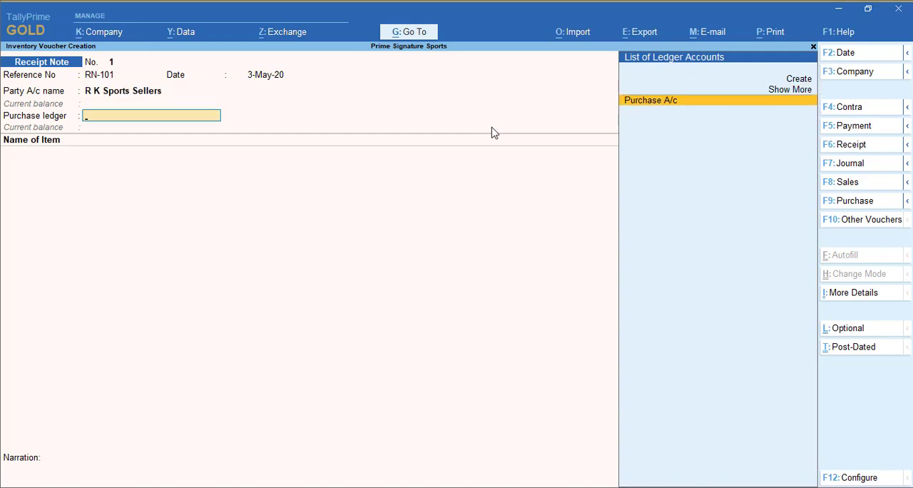
Show more ledger accounts and select Purchase A/c as the receipt note's purchase ledger.
{"action": "key", "text": "Up"}
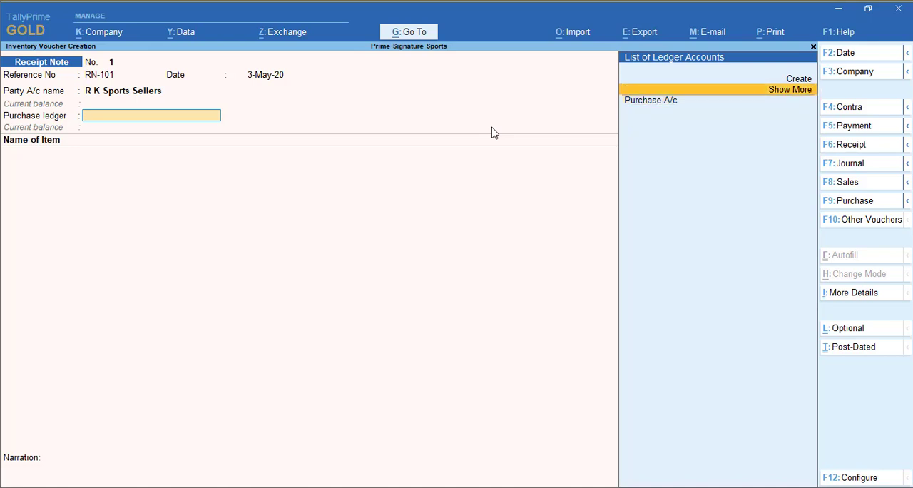
{"action": "key", "text": "Return"}
{"action": "key", "text": "Down"}
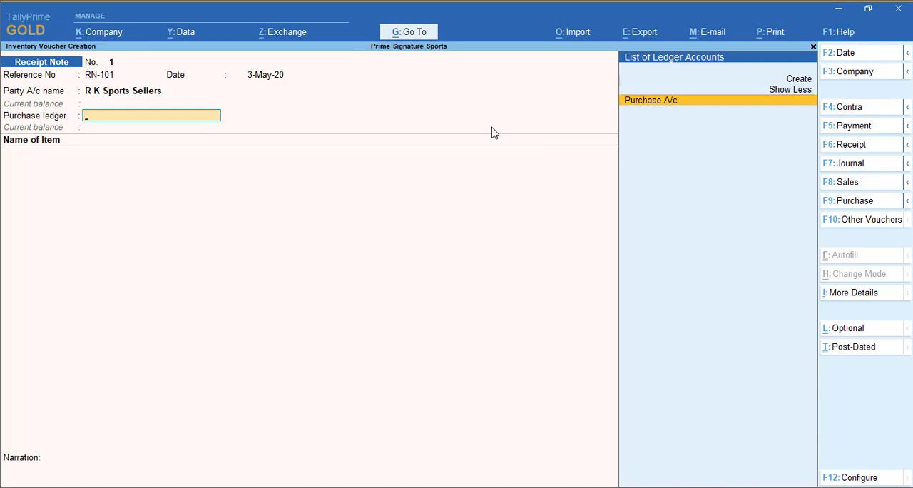
{"action": "key", "text": "Return"}
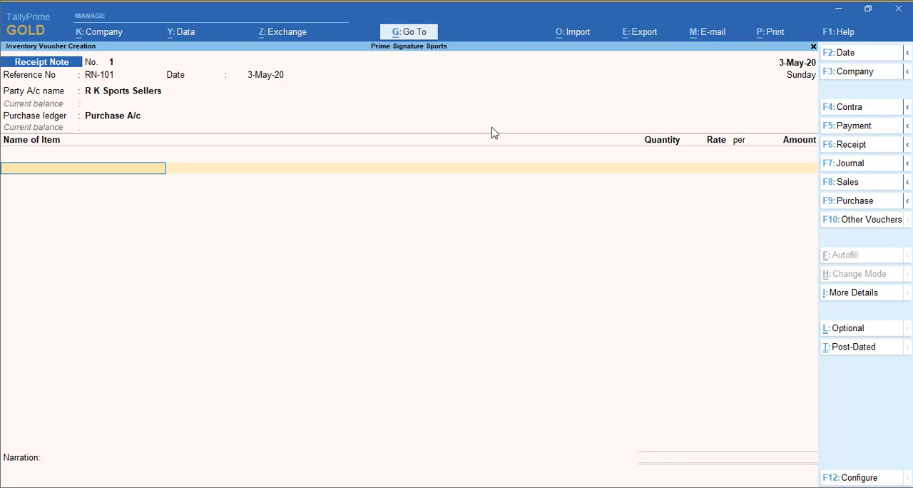
Open the receipt note's configuration and set Show more configurations to Yes.
{"action": "key", "text": "F12"}
{"action": "key", "text": "Down"}
{"action": "key", "text": "Up"}
{"action": "key", "text": "Up"}
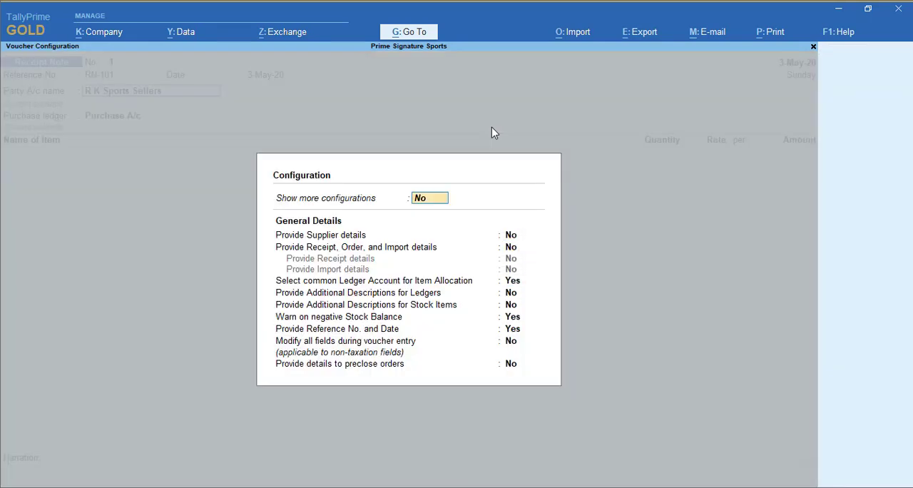
{"action": "type", "text": "y"}
{"action": "key", "text": "Return"}
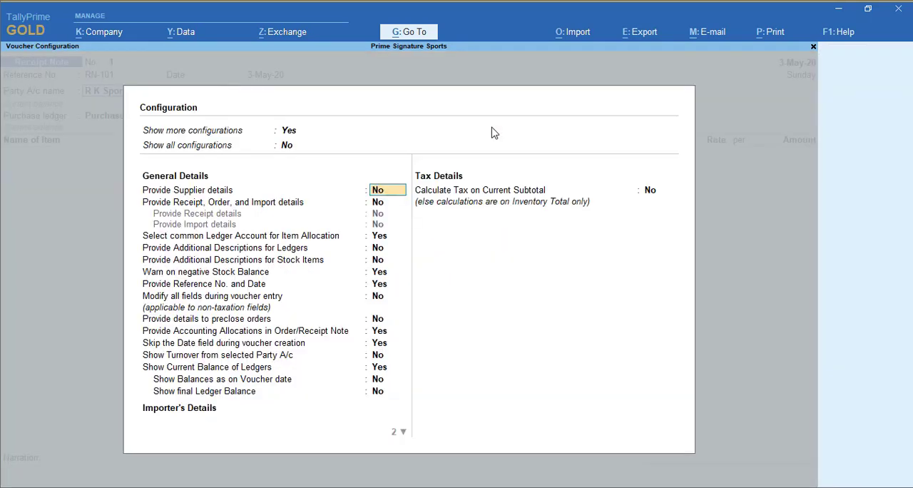
Enable supplier details and receipt, order and import details, including both sub-options, and save the receipt note configuration.
{"action": "type", "text": "y"}
{"action": "key", "text": "Return"}
{"action": "type", "text": "y"}
{"action": "key", "text": "Return"}
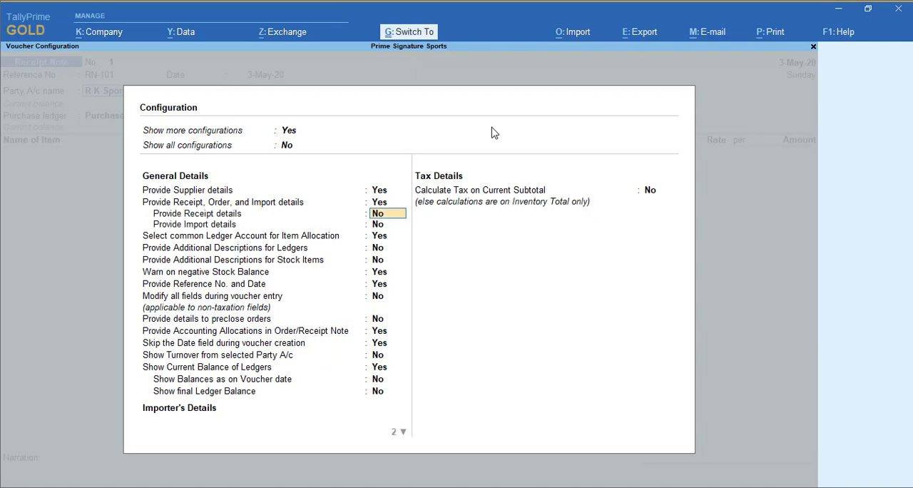
{"action": "type", "text": "y"}
{"action": "key", "text": "Return"}
{"action": "type", "text": "y"}
{"action": "key", "text": "Return"}
{"action": "key", "text": "ctrl+a"}
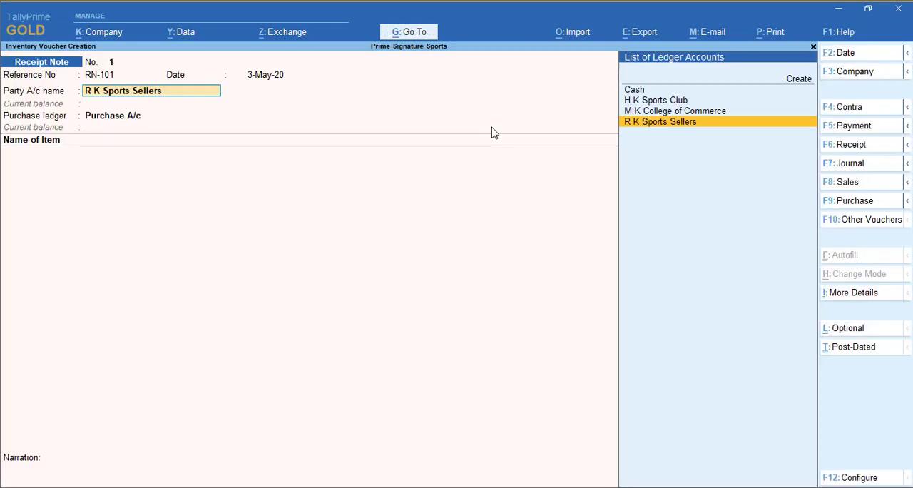
Link the receipt note to R K Sports Sellers' purchase order of 1-Apr-20 and accept the order details.
{"action": "key", "text": "Return"}
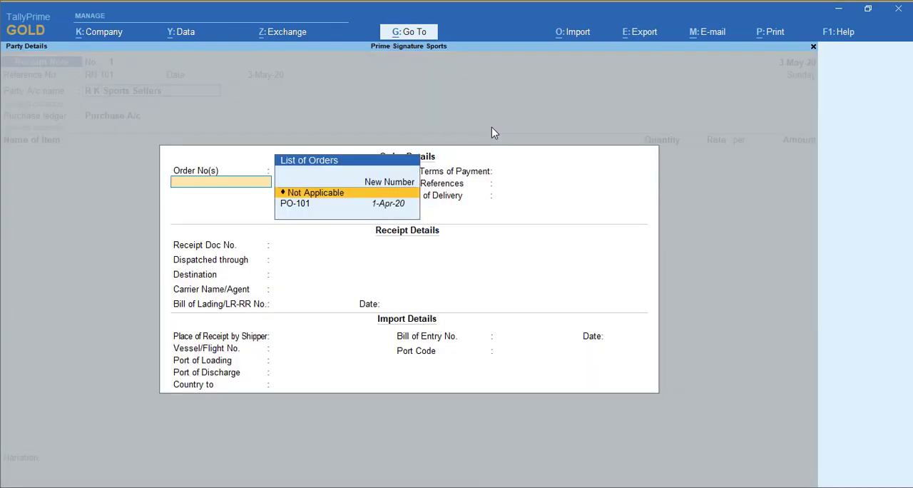
{"action": "key", "text": "Down"}
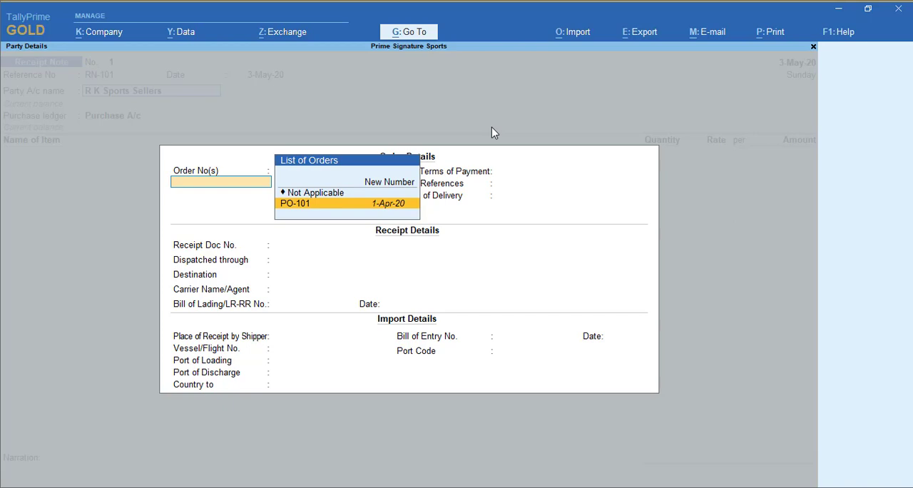
{"action": "key", "text": "Return"}
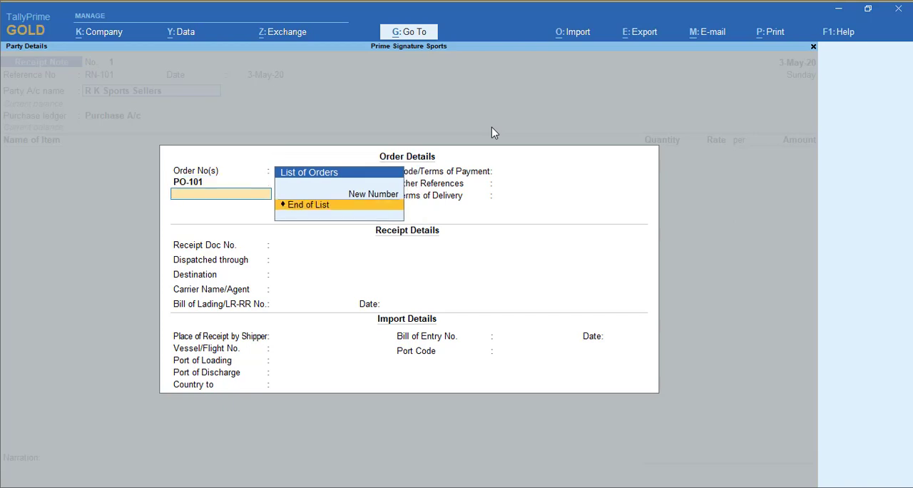
{"action": "key", "text": "Return"}
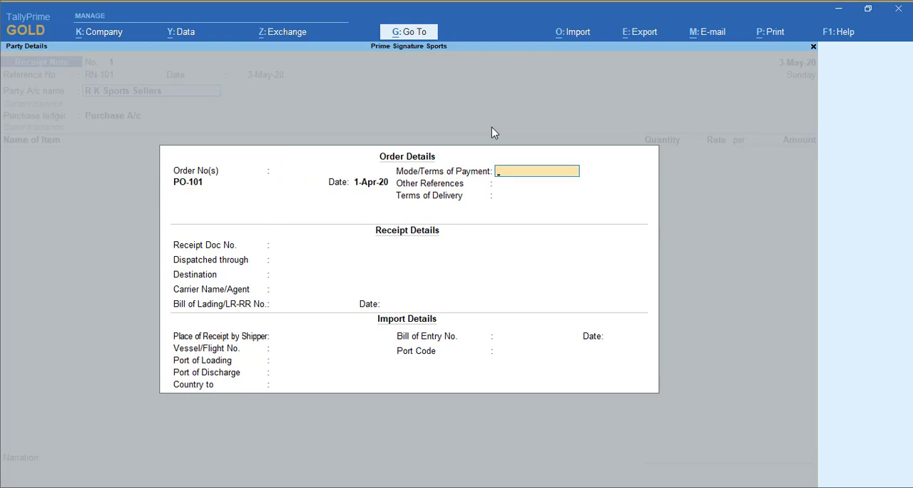
{"action": "key", "text": "Return"}
{"action": "key", "text": "ctrl+a"}
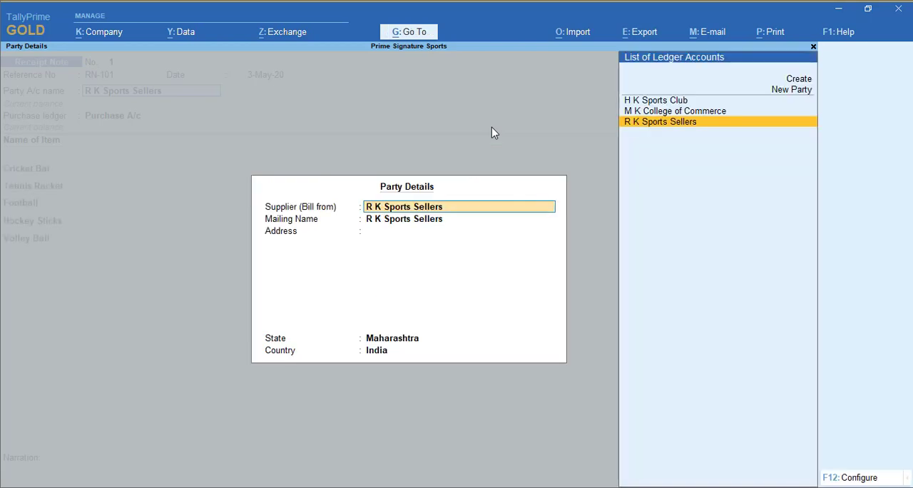
Accept R K Sports Sellers' party details and keep Purchase A/c as the purchase ledger.
{"action": "key", "text": "Return"}
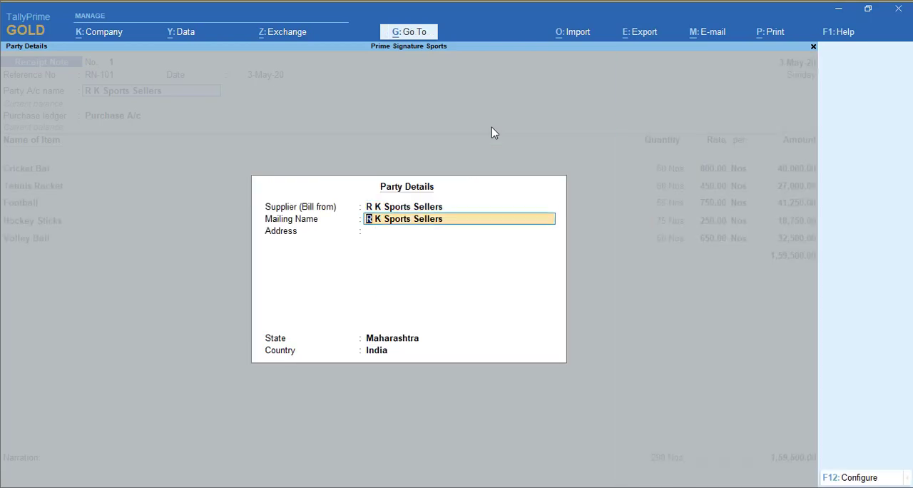
{"action": "key", "text": "Return"}
{"action": "key", "text": "Return"}
{"action": "key", "text": "ctrl+a"}
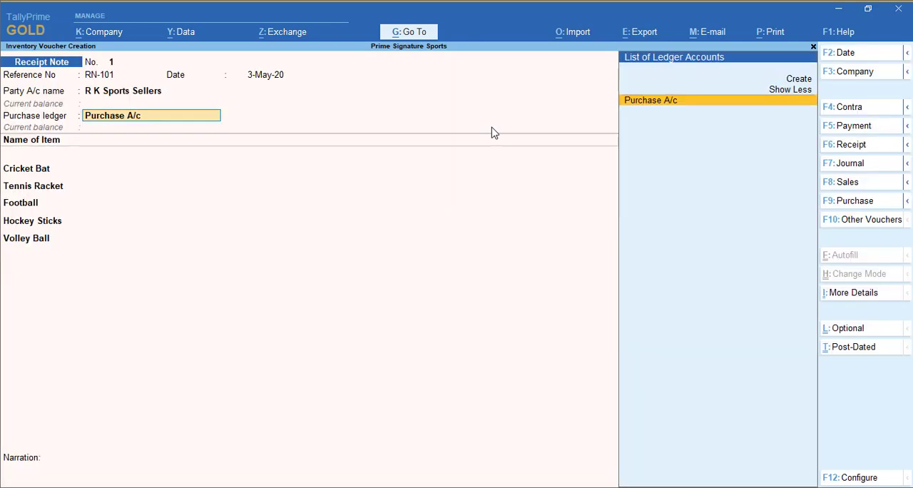
{"action": "key", "text": "Return"}
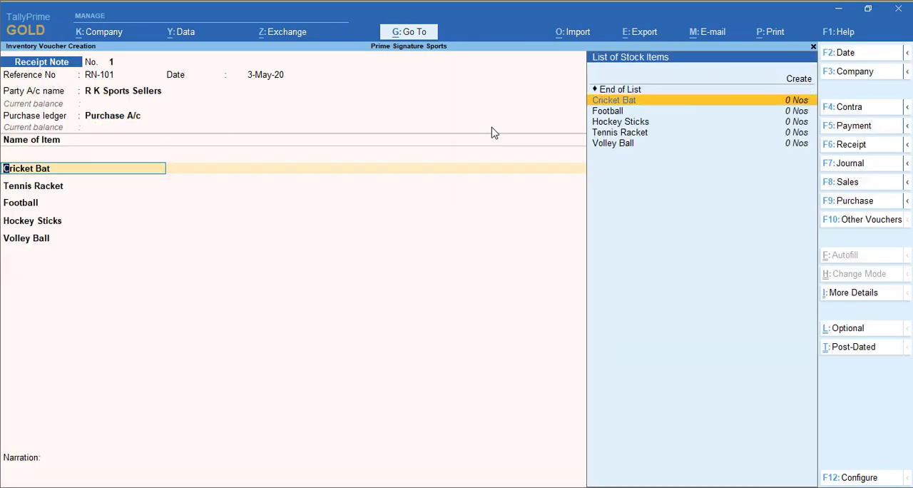
Accept Cricket Bat's allocation under tracking number RN-101 against the purchase order, with 50 Nos at 800.
{"action": "key", "text": "Return"}
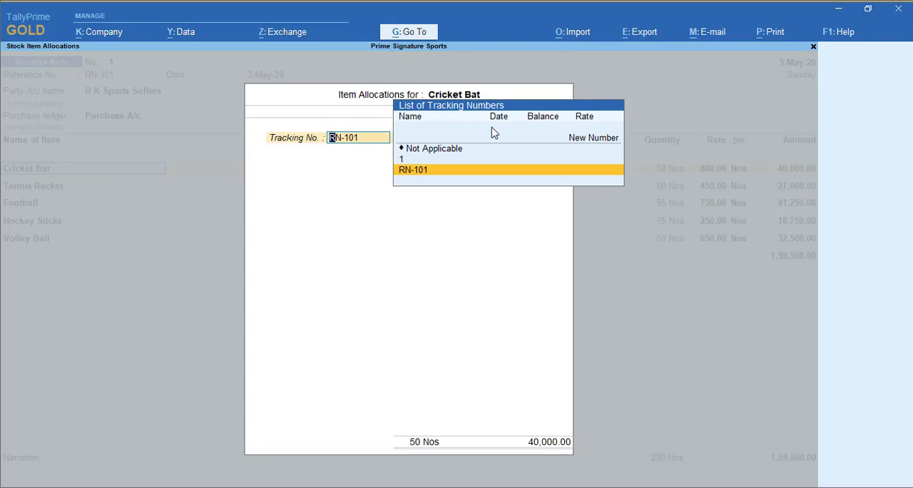
{"action": "key", "text": "Return"}
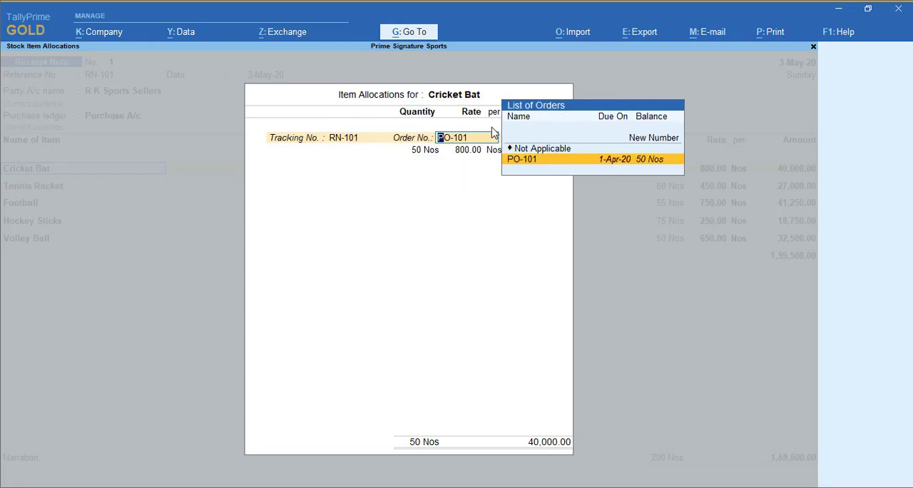
{"action": "key", "text": "Return"}
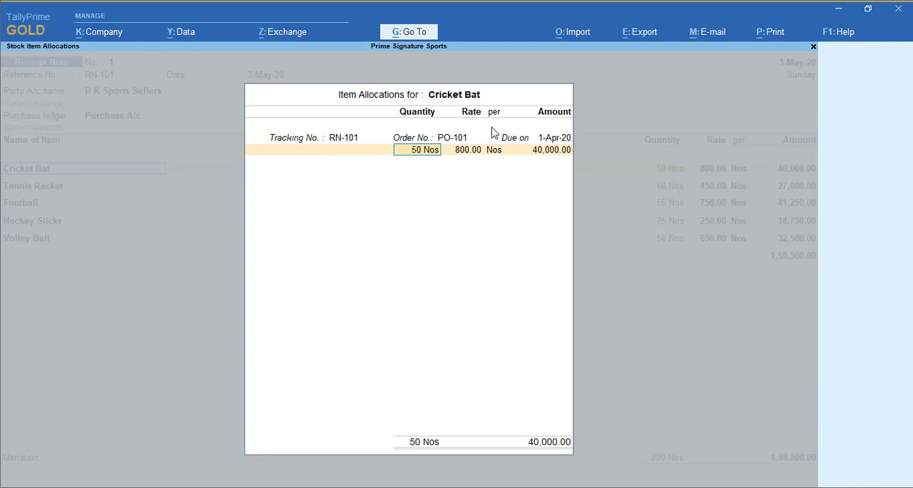
{"action": "key", "text": "Return"}
{"action": "key", "text": "Return"}
{"action": "key", "text": "Return"}
{"action": "key", "text": "Return"}
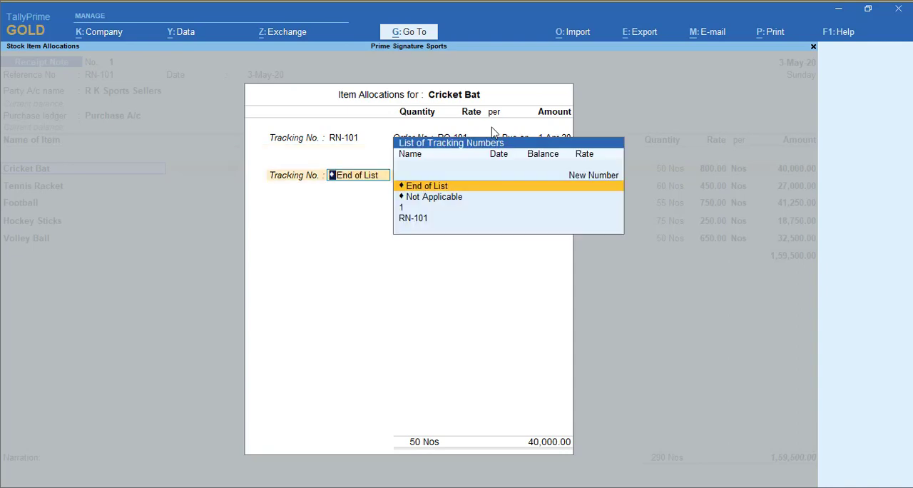
{"action": "key", "text": "Return"}
Open Hockey Sticks' item allocation and keep tracking number RN-101 against order PO-101.
{"action": "key", "text": "Down"}
{"action": "key", "text": "Down"}
{"action": "key", "text": "Down"}
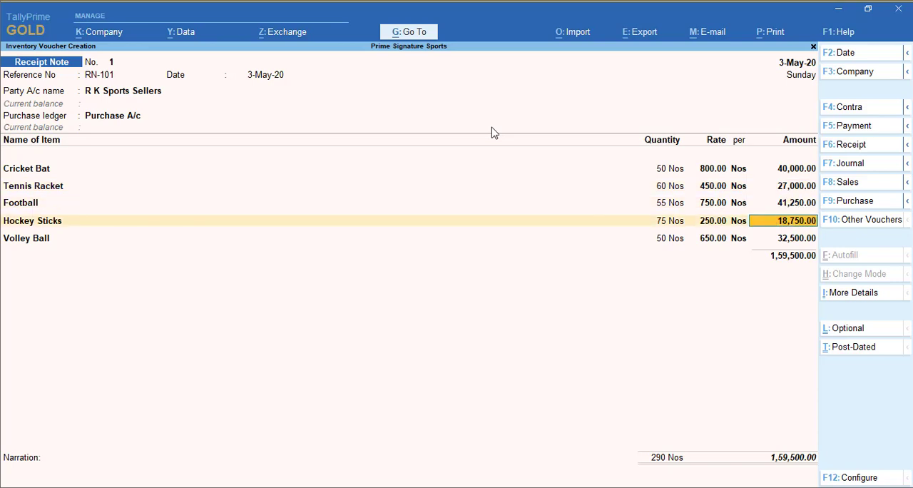
{"action": "key", "text": "BackSpace"}
{"action": "key", "text": "BackSpace"}
{"action": "key", "text": "Return"}
{"action": "key", "text": "Return"}
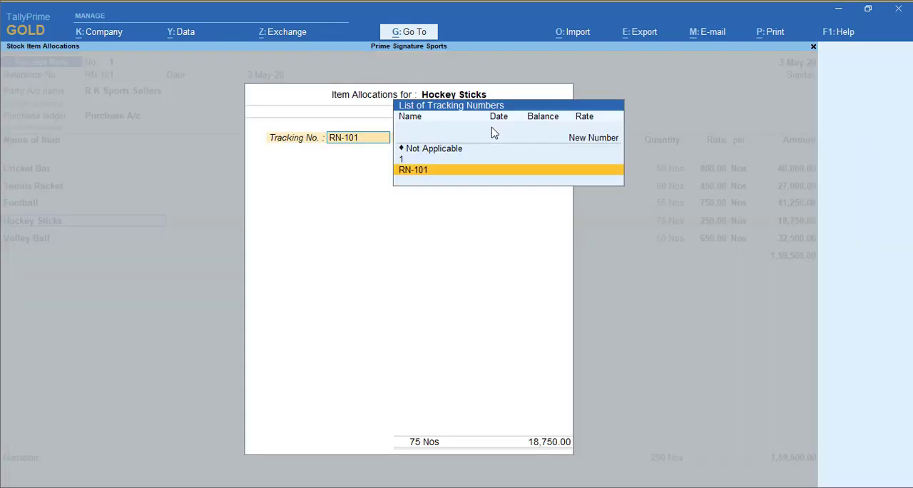
{"action": "key", "text": "Return"}
Set the Hockey Sticks received quantity to 70 Nos at 250 and end the allocation list.
{"action": "key", "text": "Return"}
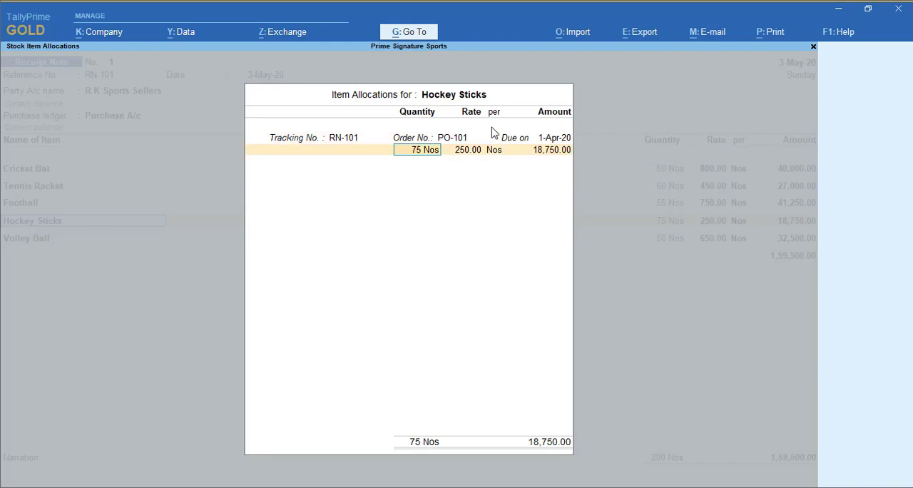
{"action": "type", "text": "70"}
{"action": "key", "text": "Return"}
{"action": "key", "text": "Return"}
{"action": "key", "text": "Return"}
{"action": "key", "text": "Return"}
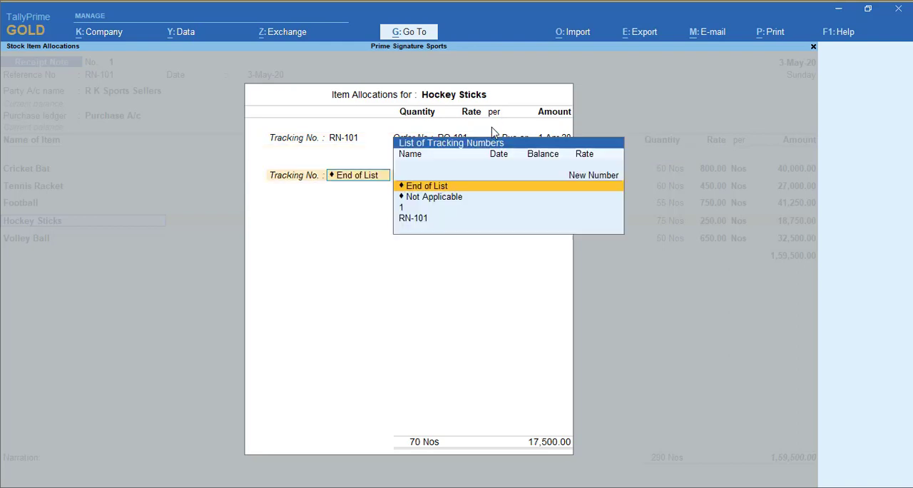
{"action": "key", "text": "Return"}
Accept Volley Ball's allocation under tracking number RN-101 against order PO-101, with 50 Nos at 650.
{"action": "key", "text": "Return"}
{"action": "key", "text": "Return"}
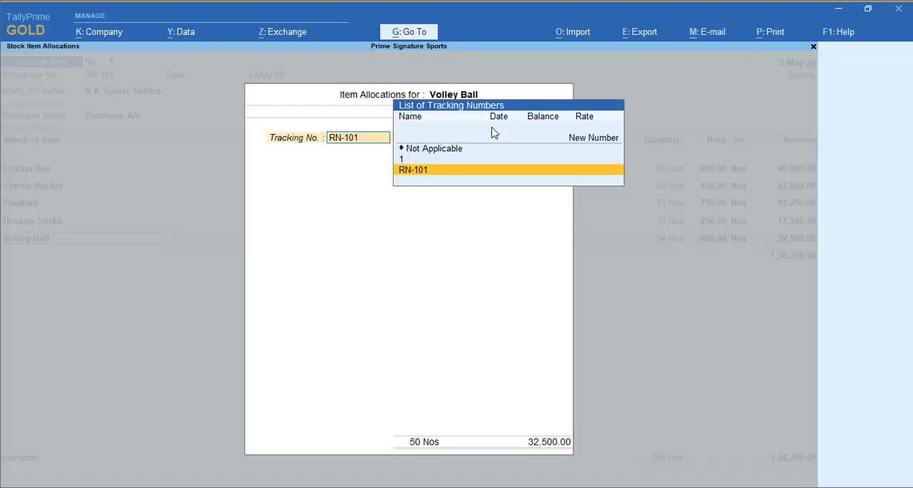
{"action": "key", "text": "Return"}
{"action": "key", "text": "Return"}
{"action": "key", "text": "Return"}
{"action": "key", "text": "Return"}
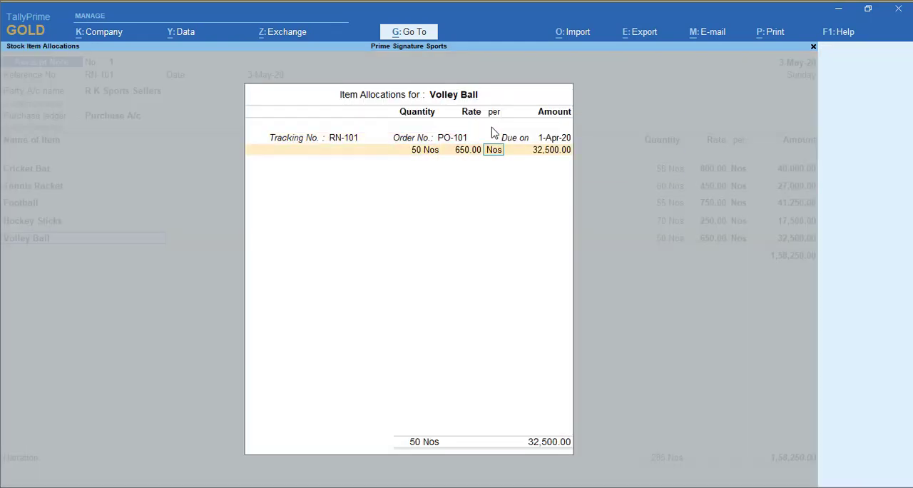
{"action": "key", "text": "Return"}
{"action": "key", "text": "Return"}
End the item list, leave the narration blank and save the receipt note.
{"action": "key", "text": "Return"}
{"action": "key", "text": "Return"}
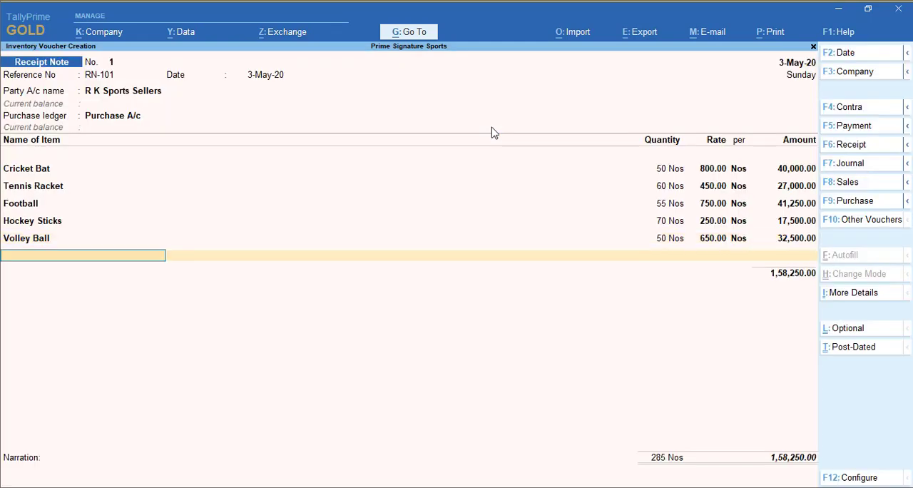
{"action": "key", "text": "Return"}
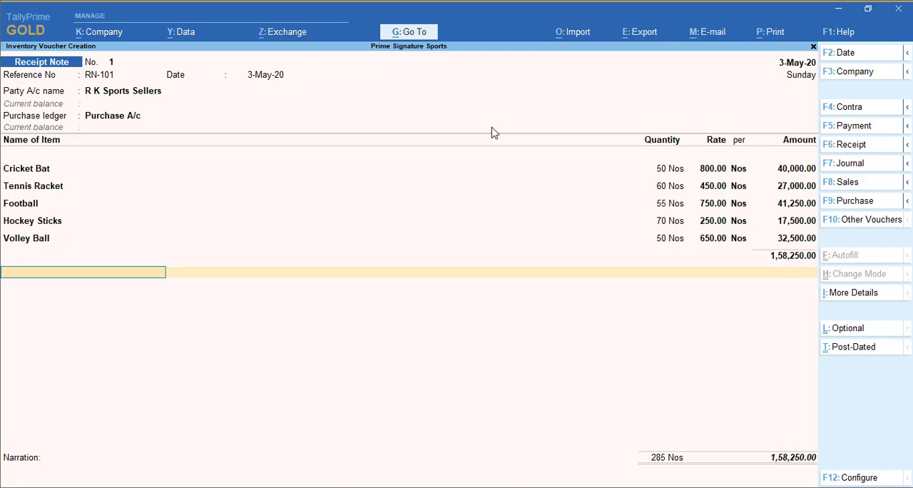
{"action": "key", "text": "Return"}
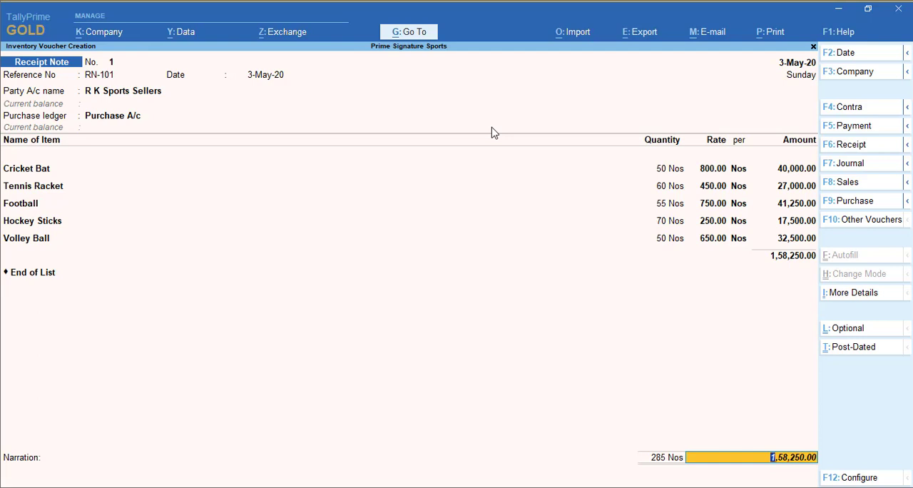
{"action": "key", "text": "Return"}
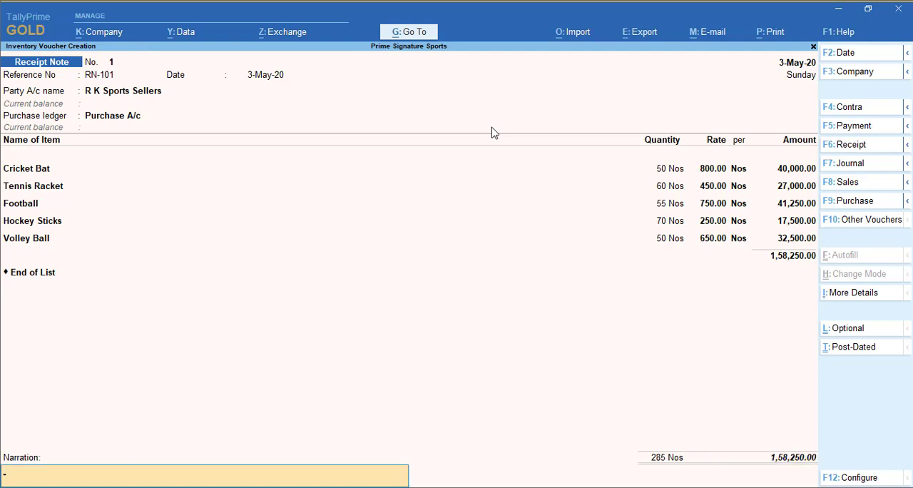
{"action": "key", "text": "Return"}
{"action": "key", "text": "Return"}
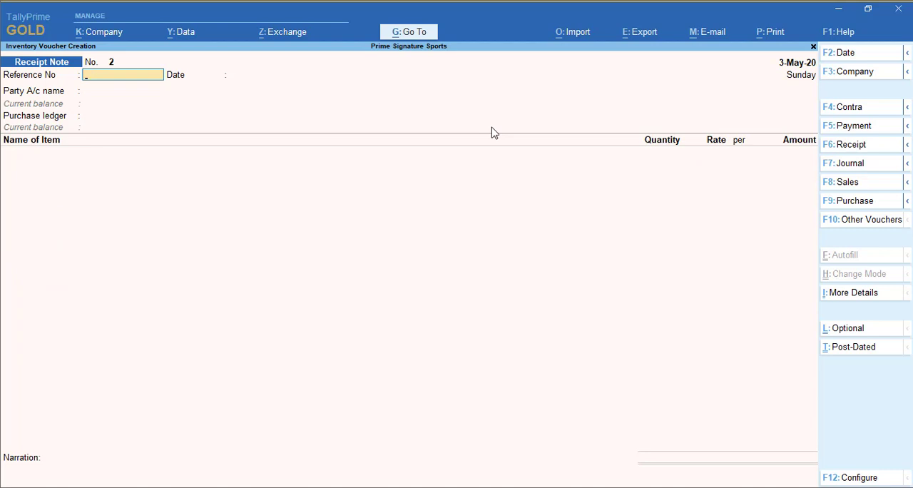
Quit the new blank receipt note and open the Statements of Inventory reports.
{"action": "key", "text": "Escape"}
{"action": "key", "text": "Return"}
{"action": "key", "text": "Up"}
{"action": "key", "text": "Up"}
{"action": "key", "text": "Up"}
{"action": "key", "text": "Up"}
{"action": "key", "text": "Up"}
{"action": "key", "text": "Up"}
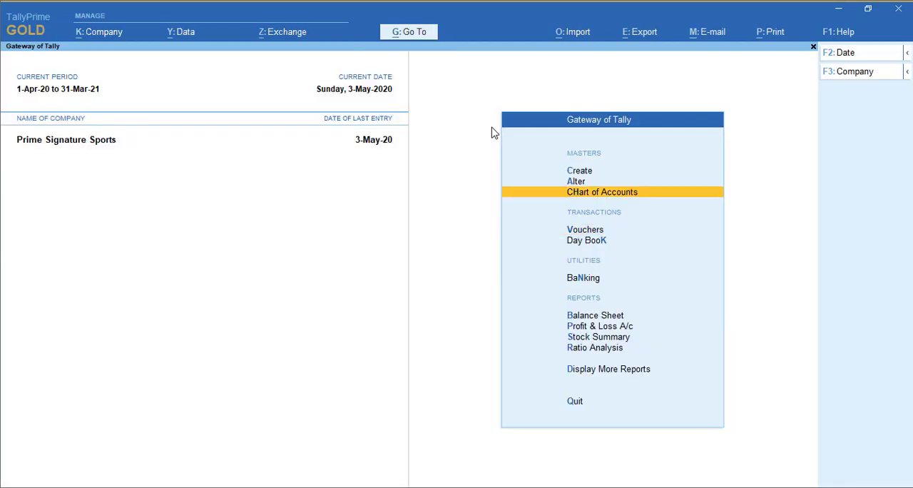
{"action": "key", "text": "Down"}
{"action": "key", "text": "Down"}
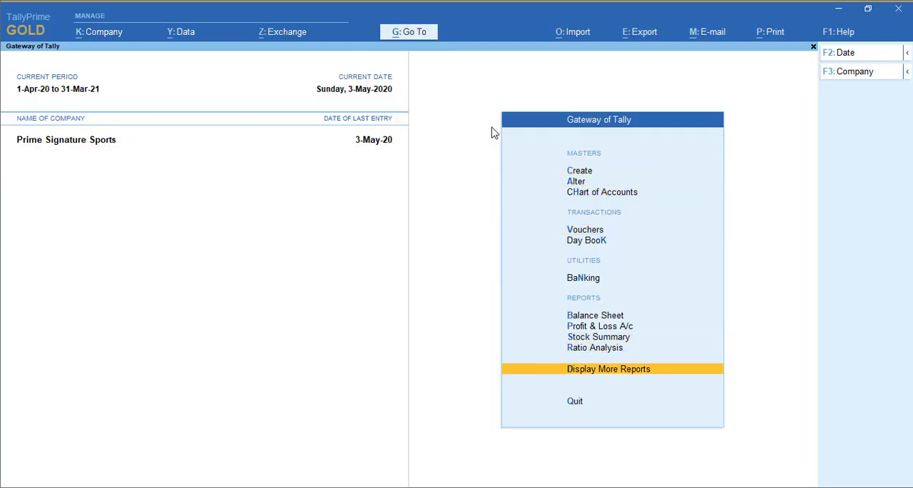
{"action": "key", "text": "Return"}
{"action": "key", "text": "Down"}
{"action": "key", "text": "Down"}
{"action": "key", "text": "Down"}
{"action": "key", "text": "Down"}
{"action": "key", "text": "Down"}
{"action": "key", "text": "Down"}
{"action": "key", "text": "Down"}
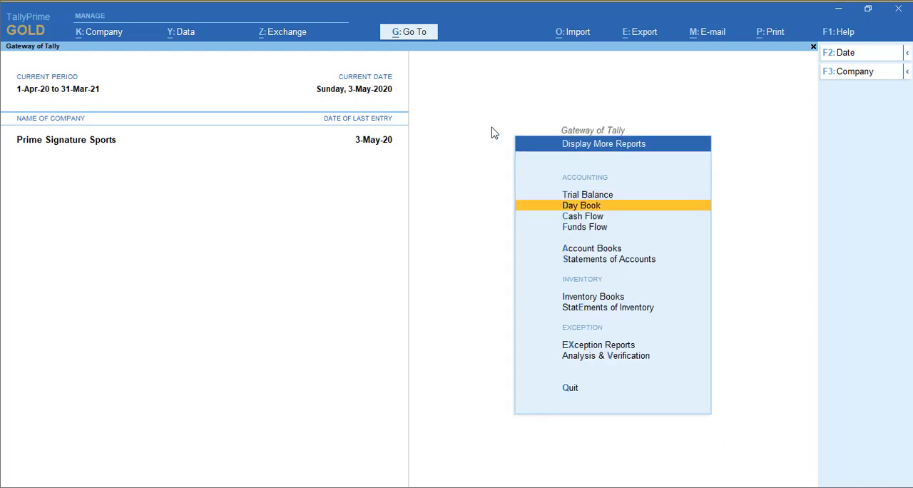
{"action": "key", "text": "Return"}
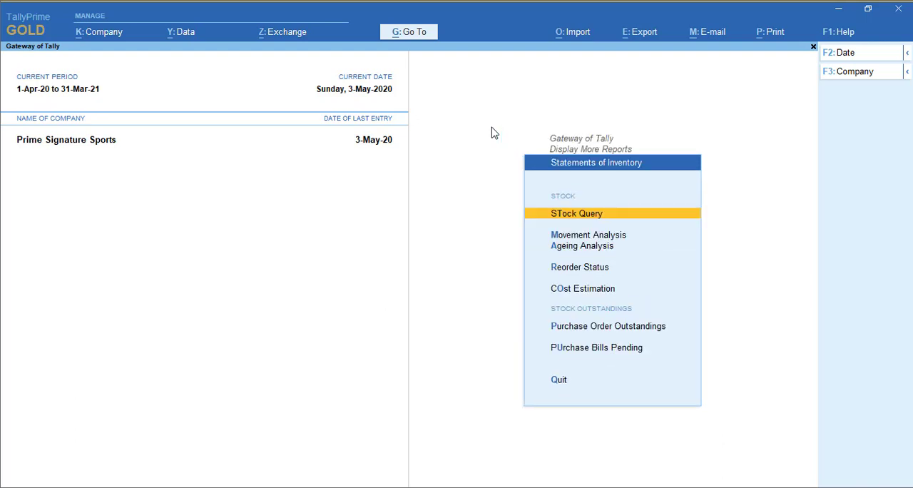
Open the Purchase Order Outstandings report for all orders.
{"action": "key", "text": "Down"}
{"action": "key", "text": "Down"}
{"action": "key", "text": "Down"}
{"action": "key", "text": "Down"}
{"action": "key", "text": "Down"}
{"action": "key", "text": "Down"}
{"action": "key", "text": "Up"}
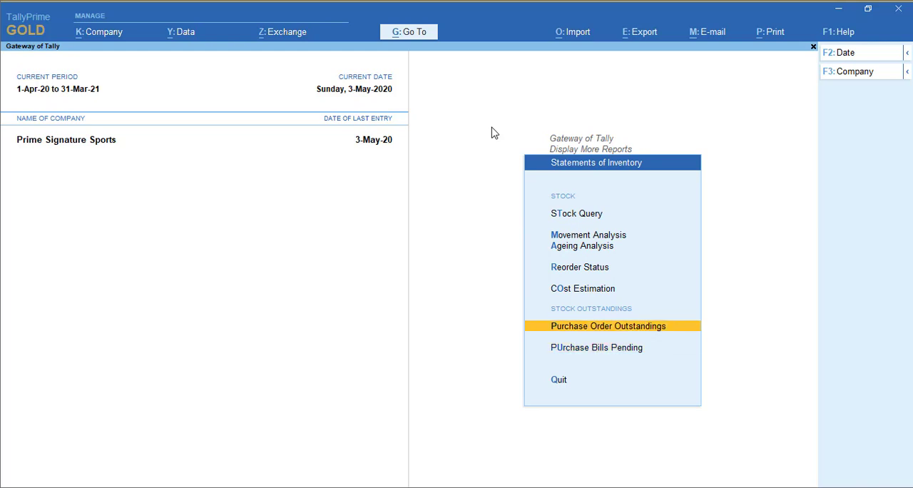
{"action": "key", "text": "Return"}
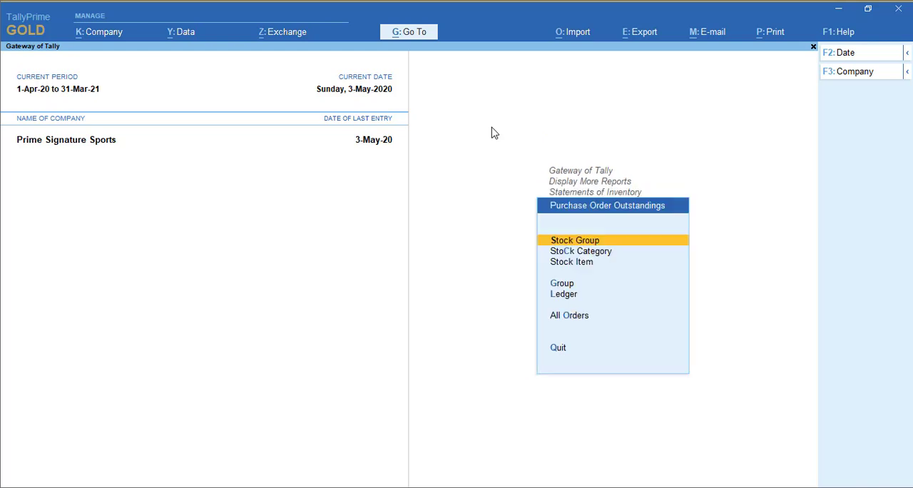
{"action": "key", "text": "Down"}
{"action": "key", "text": "Down"}
{"action": "key", "text": "Down"}
{"action": "key", "text": "Down"}
{"action": "key", "text": "Down"}
{"action": "key", "text": "Return"}
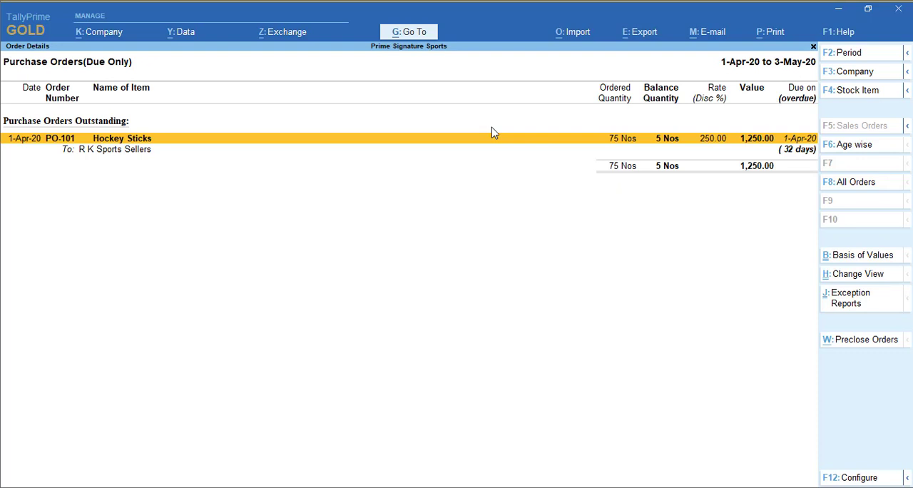
Expand the outstanding orders to voucher detail, examine the Hockey Sticks purchase order and receipt note entries, and close the report.
{"action": "key", "text": "alt+F5"}
{"action": "key", "text": "Down"}
{"action": "key", "text": "Down"}
{"action": "key", "text": "Up"}
{"action": "key", "text": "Down"}
{"action": "key", "text": "Up"}
{"action": "key", "text": "Down"}
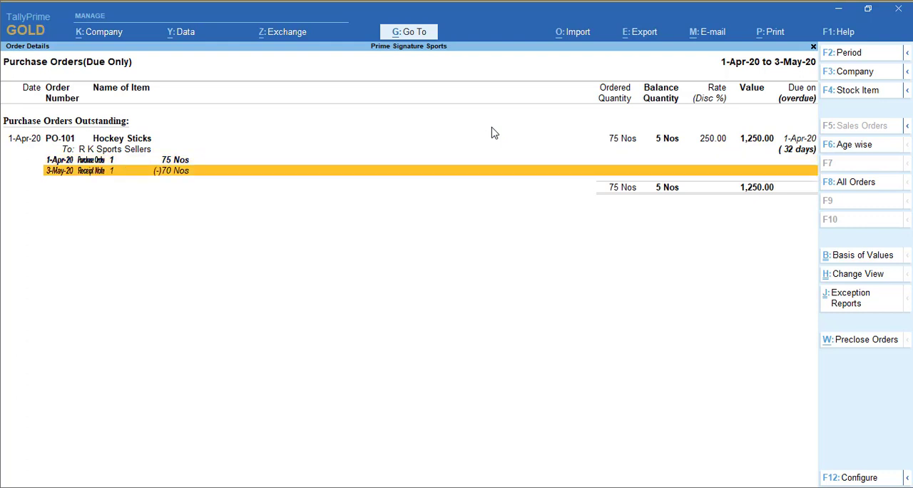
{"action": "key", "text": "Up"}
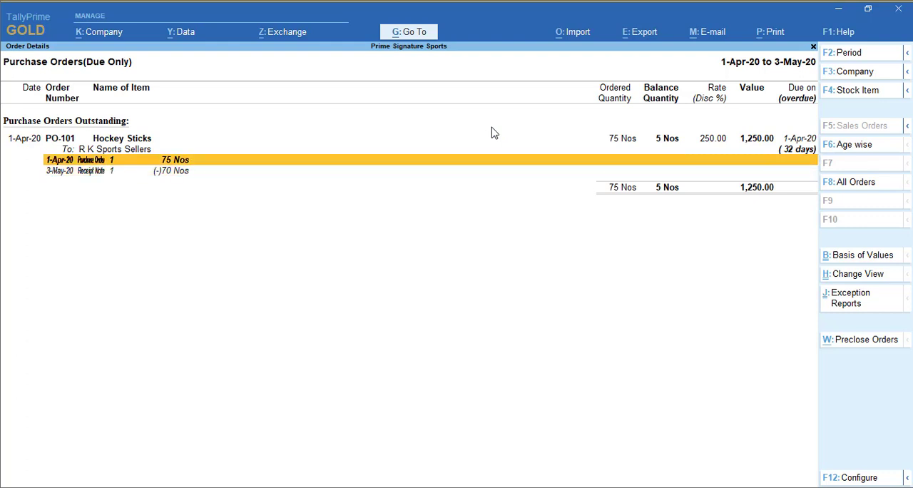
{"action": "key", "text": "Up"}
{"action": "key", "text": "Escape"}
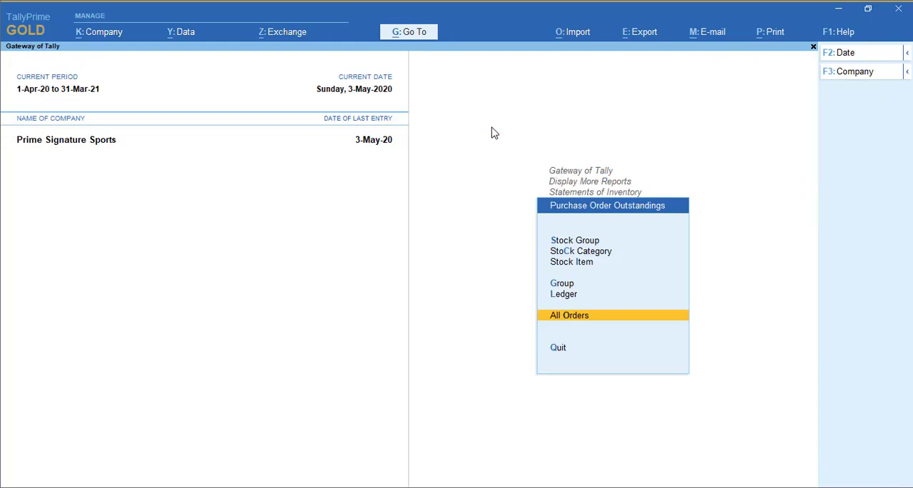
Examine the items in the Purchase Bills Pending report, and return to the Gateway of Tally.
{"action": "key", "text": "Escape"}
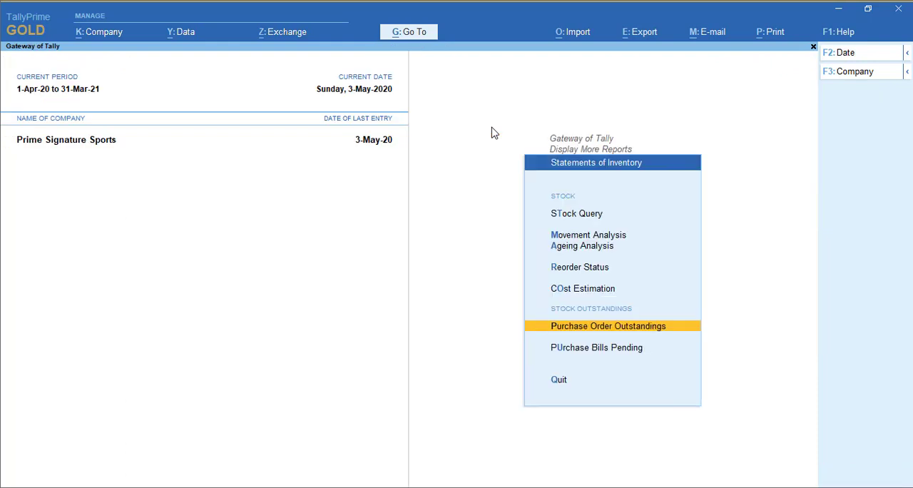
{"action": "key", "text": "Down"}
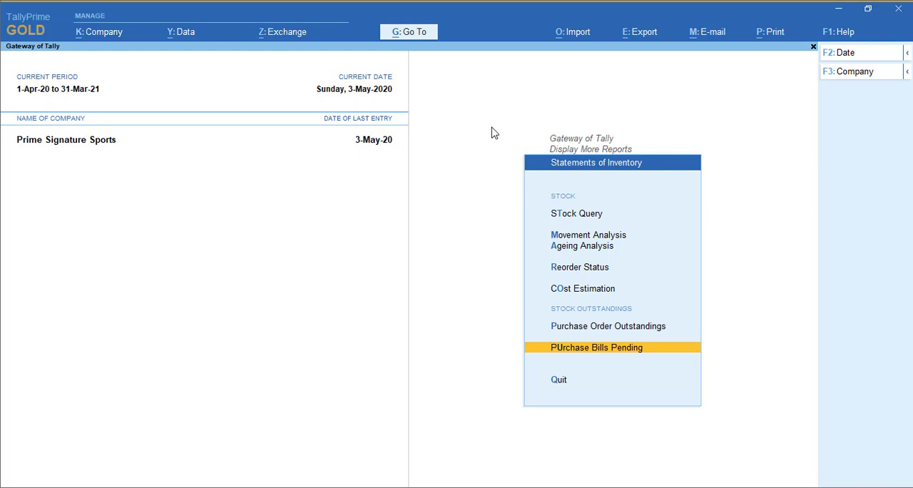
{"action": "key", "text": "Return"}
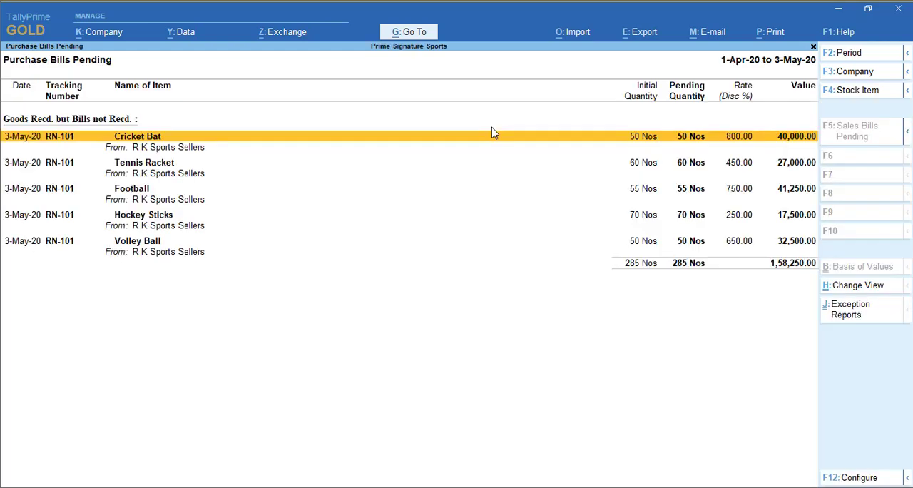
{"action": "key", "text": "Down"}
{"action": "key", "text": "Down"}
{"action": "key", "text": "Down"}
{"action": "key", "text": "Down"}
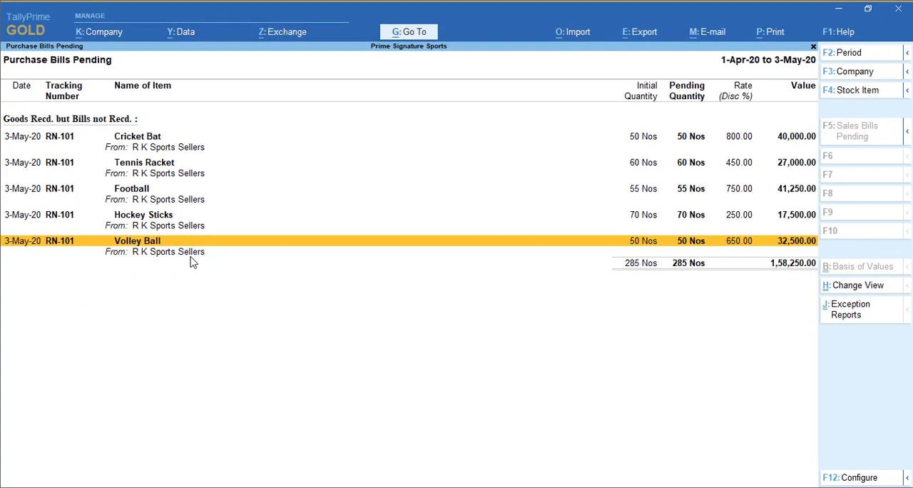
{"action": "key", "text": "Escape"}
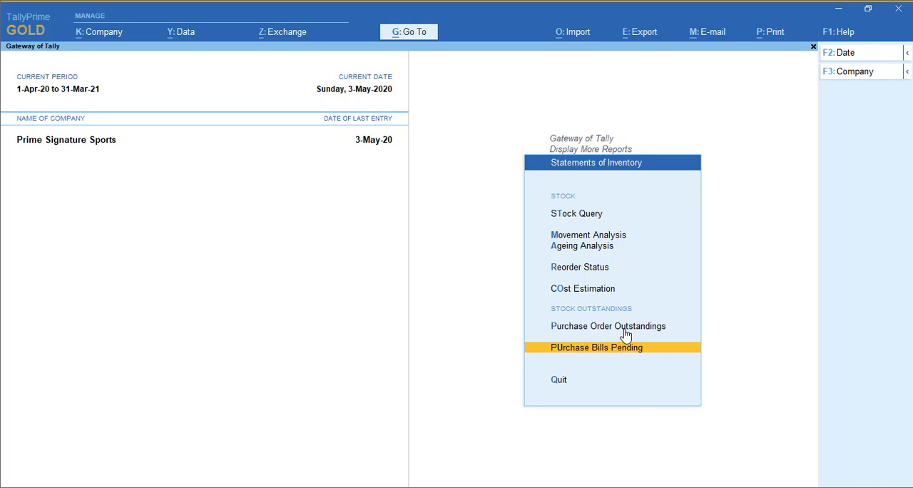
{"action": "key", "text": "Escape"}
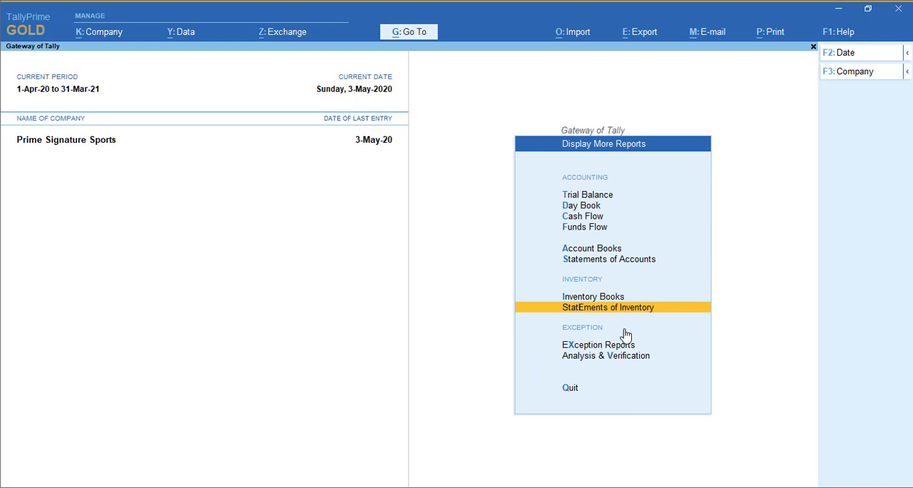
{"action": "key", "text": "Escape"}
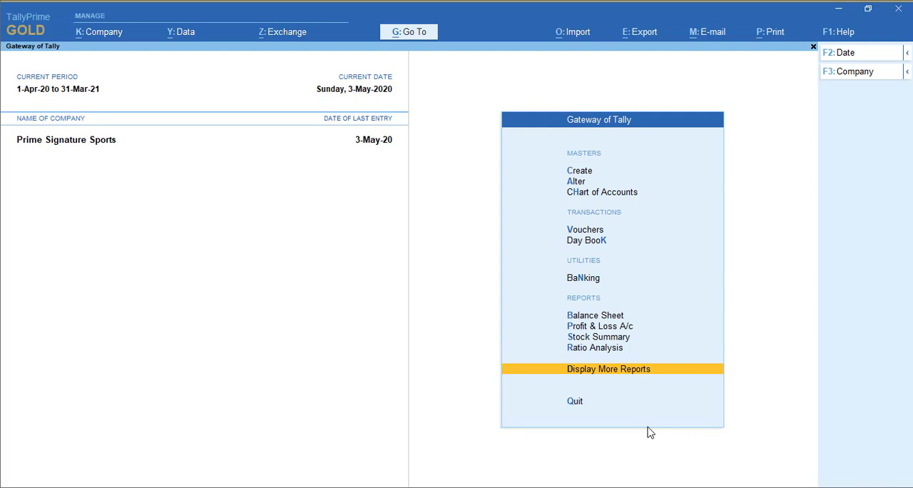
Open voucher entry and set the voucher date to 4-May-20.
{"action": "key", "text": "Up"}
{"action": "key", "text": "Up"}
{"action": "key", "text": "Up"}
{"action": "key", "text": "Up"}
{"action": "key", "text": "Up"}
{"action": "key", "text": "Up"}
{"action": "key", "text": "Up"}
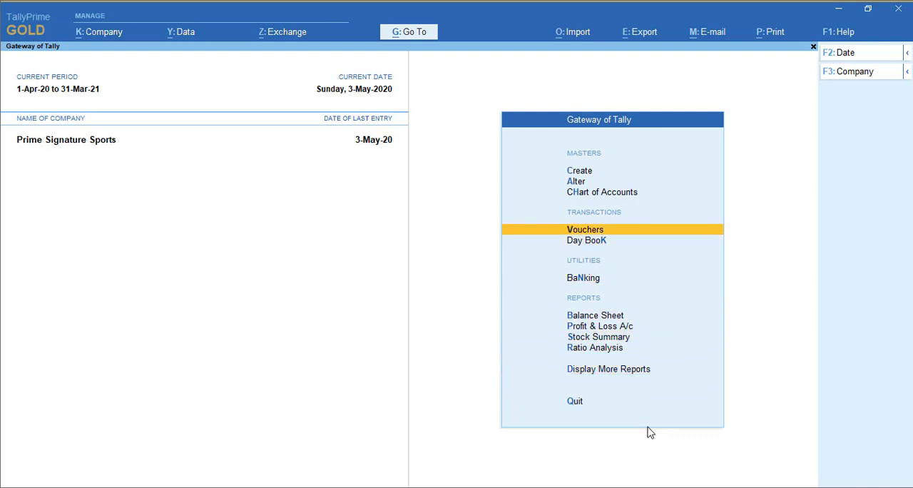
{"action": "key", "text": "Return"}
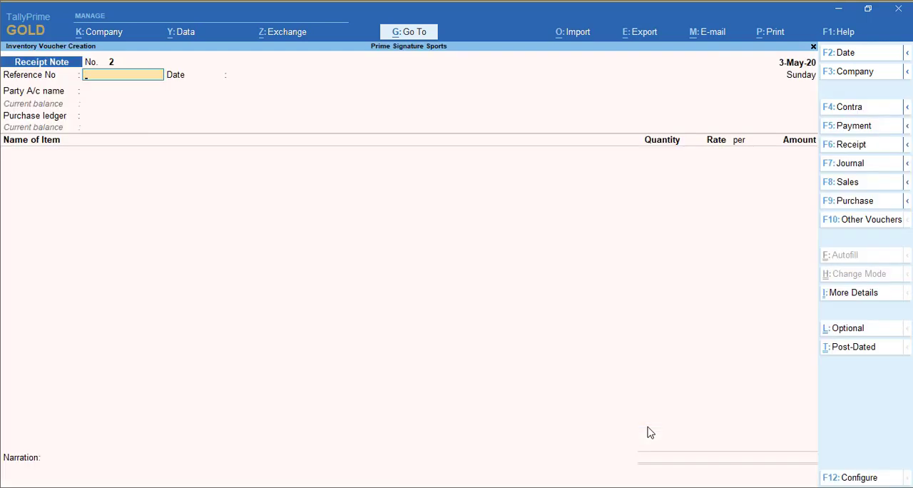
{"action": "key", "text": "F2"}
{"action": "type", "text": "4."}
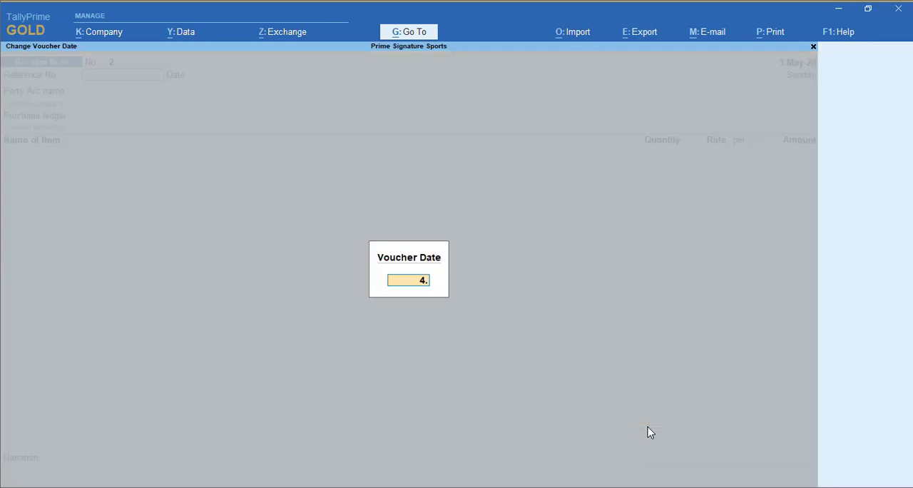
{"action": "key", "text": "Return"}
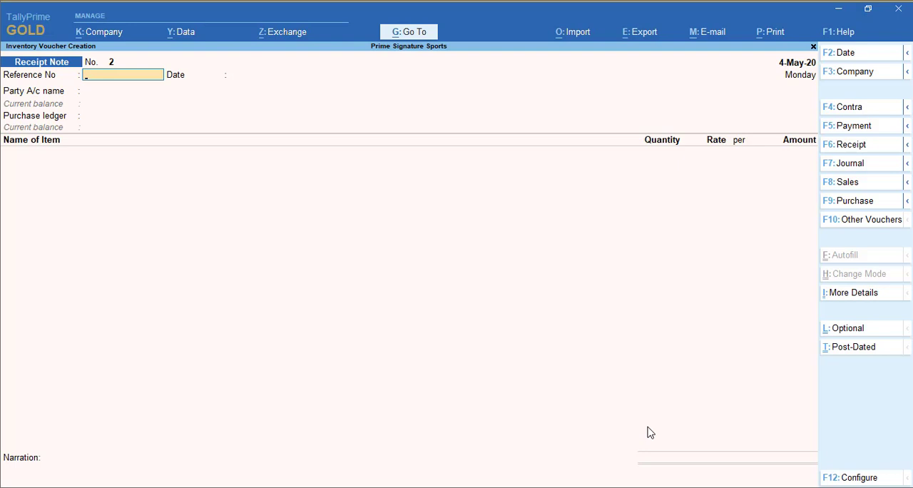
Show the inactive voucher types, choose Rejections Out, and activate it for a new voucher.
{"action": "left_click", "coordinate": [854, 222]}
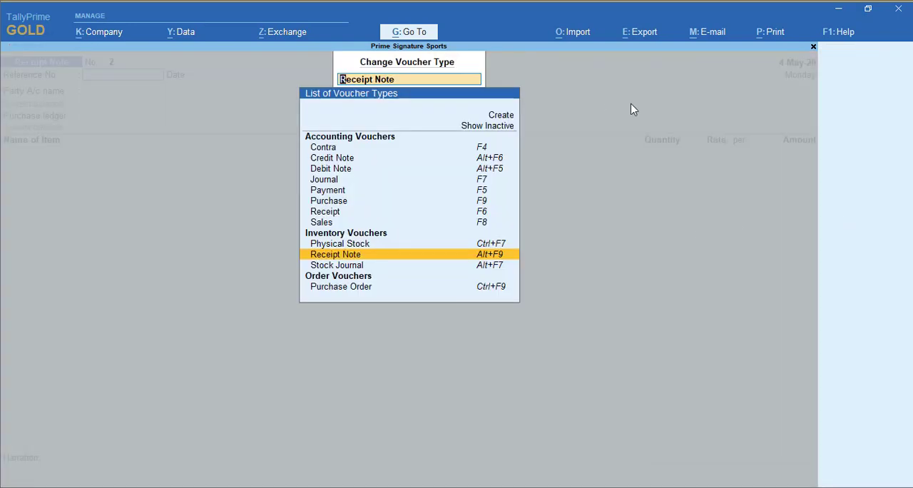
{"action": "left_click", "coordinate": [478, 128]}
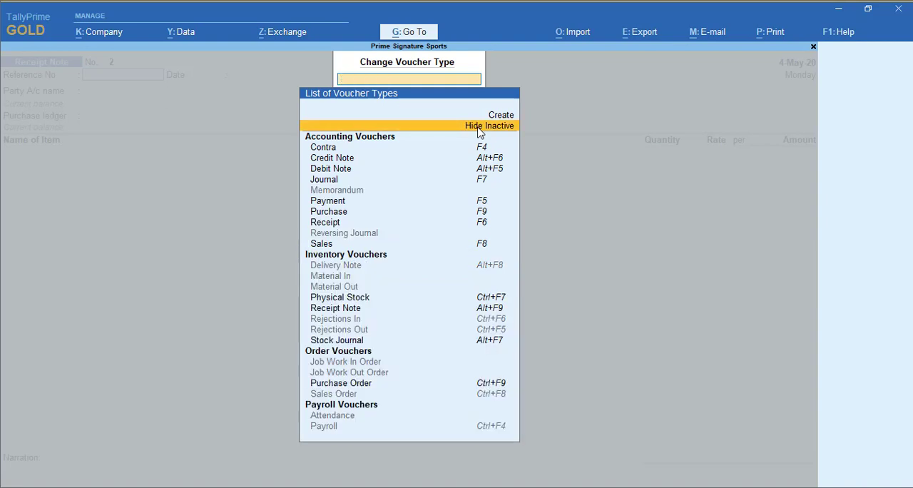
{"action": "key", "text": "Down"}
{"action": "key", "text": "Down"}
{"action": "key", "text": "Down"}
{"action": "key", "text": "Down"}
{"action": "key", "text": "Down"}
{"action": "key", "text": "Down"}
{"action": "key", "text": "Down"}
{"action": "key", "text": "Down"}
{"action": "key", "text": "Down"}
{"action": "key", "text": "Down"}
{"action": "key", "text": "Down"}
{"action": "key", "text": "Down"}
{"action": "key", "text": "Down"}
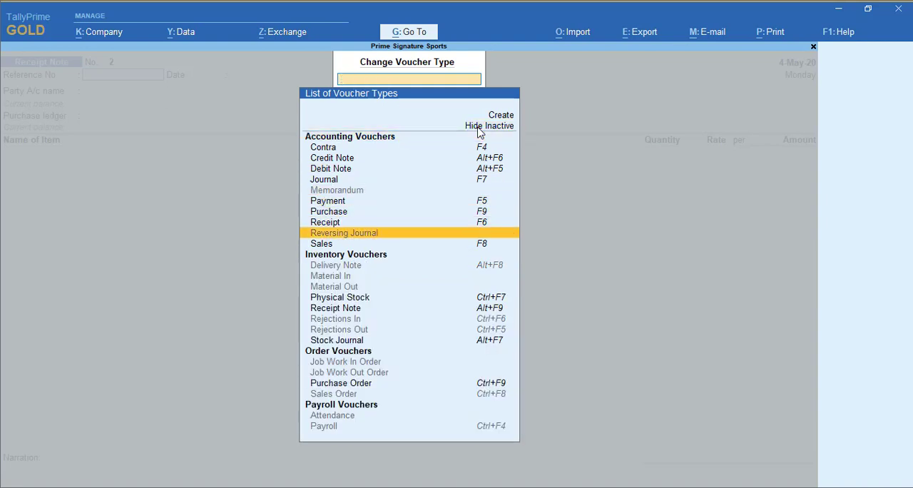
{"action": "key", "text": "Down"}
{"action": "key", "text": "Down"}
{"action": "key", "text": "Down"}
{"action": "key", "text": "Down"}
{"action": "key", "text": "Down"}
{"action": "key", "text": "Down"}
{"action": "key", "text": "Return"}
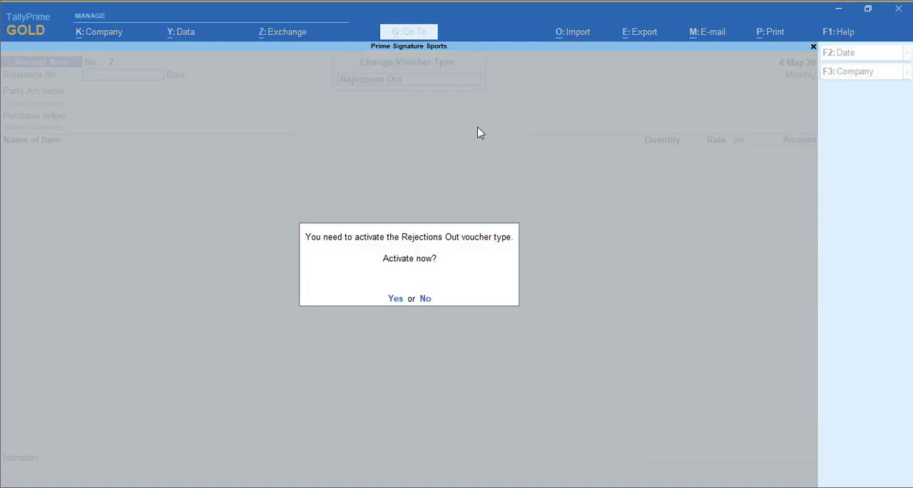
{"action": "key", "text": "y"}
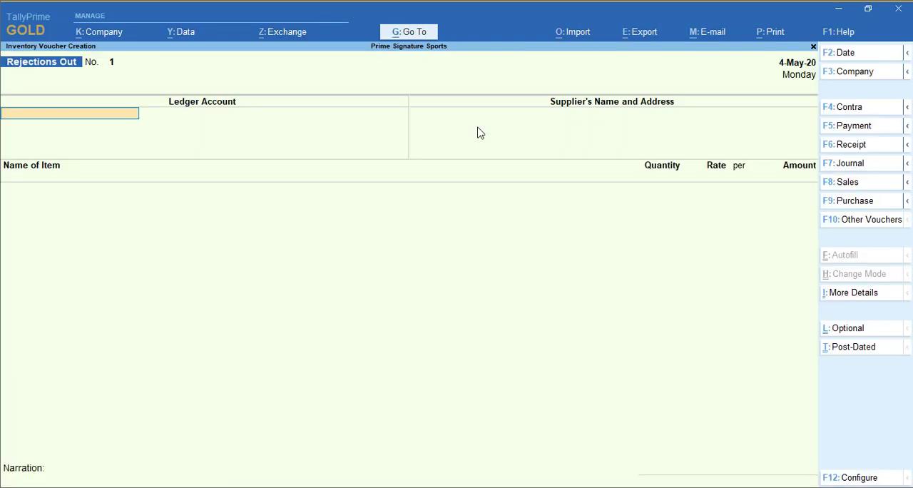
Set R K Sports Sellers as the ledger account and supplier of the Rejections Out voucher.
{"action": "type", "text": "Rk"}
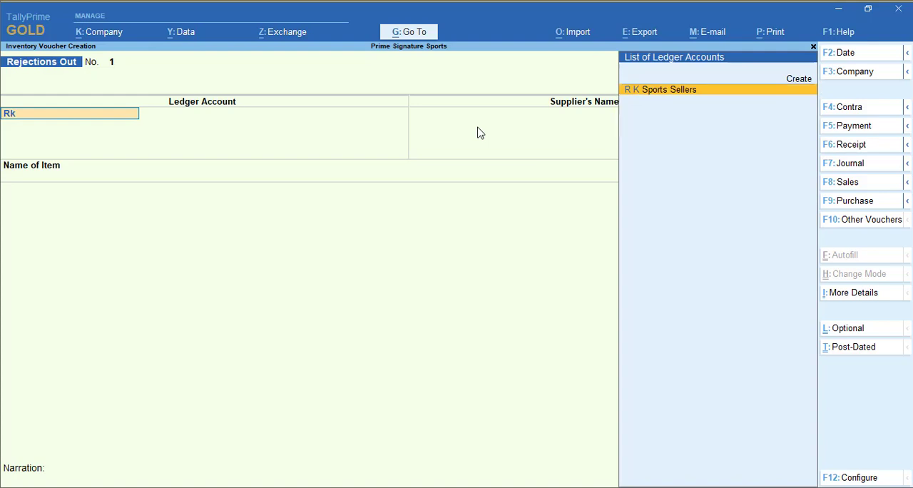
{"action": "key", "text": "Return"}
Reject 5 Nos of Football against tracking number RN-101, and save the voucher without a narration.
{"action": "key", "text": "Return"}
{"action": "key", "text": "Return"}
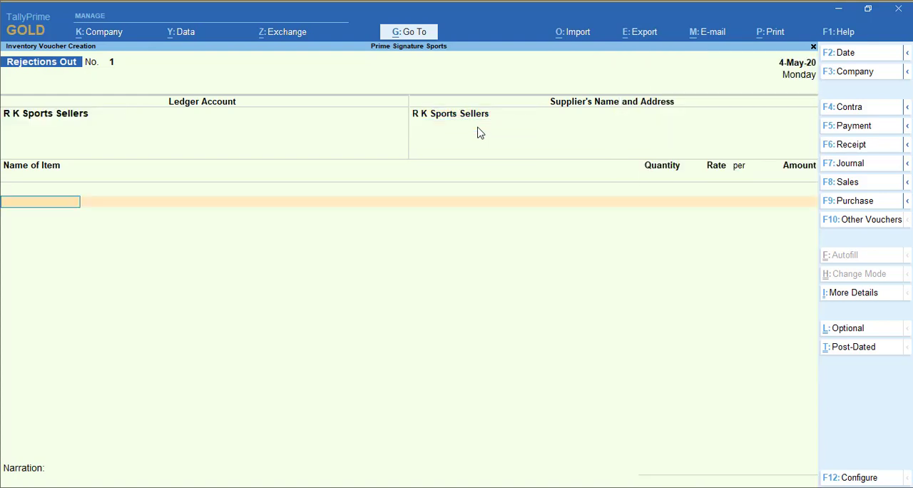
{"action": "type", "text": "Fo"}
{"action": "key", "text": "Return"}
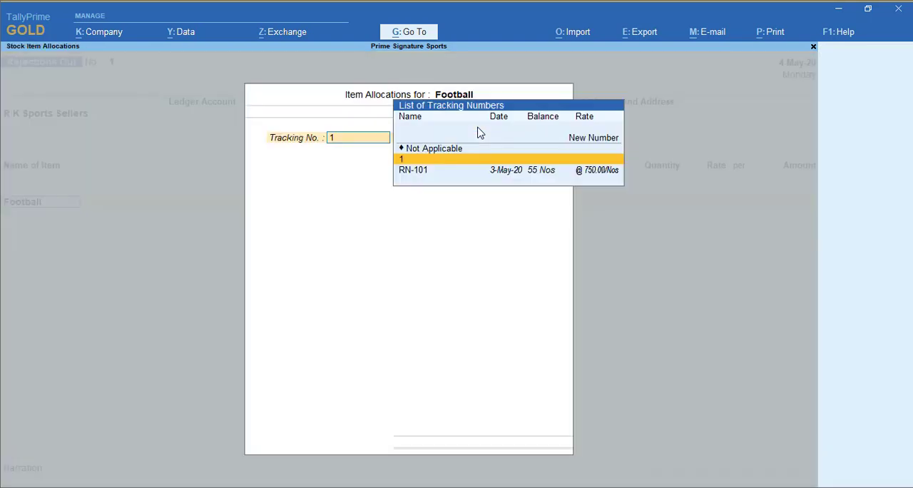
{"action": "key", "text": "Down"}
{"action": "key", "text": "Return"}
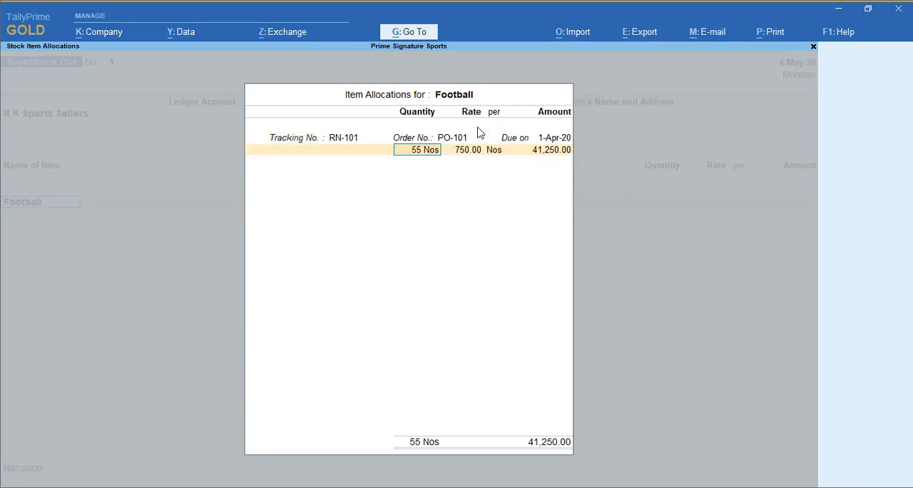
{"action": "type", "text": "5"}
{"action": "key", "text": "Return"}
{"action": "key", "text": "Return"}
{"action": "key", "text": "Return"}
{"action": "key", "text": "Return"}
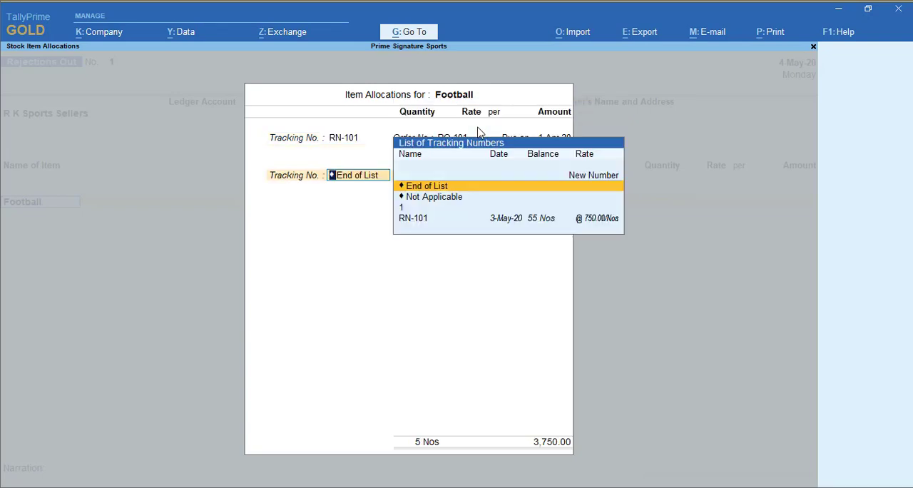
{"action": "key", "text": "Return"}
{"action": "key", "text": "Return"}
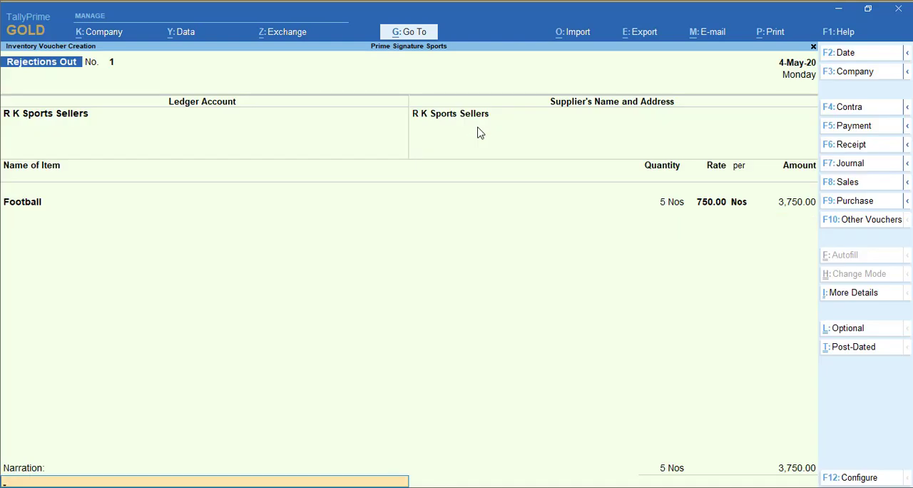
{"action": "key", "text": "Return"}
{"action": "key", "text": "Return"}
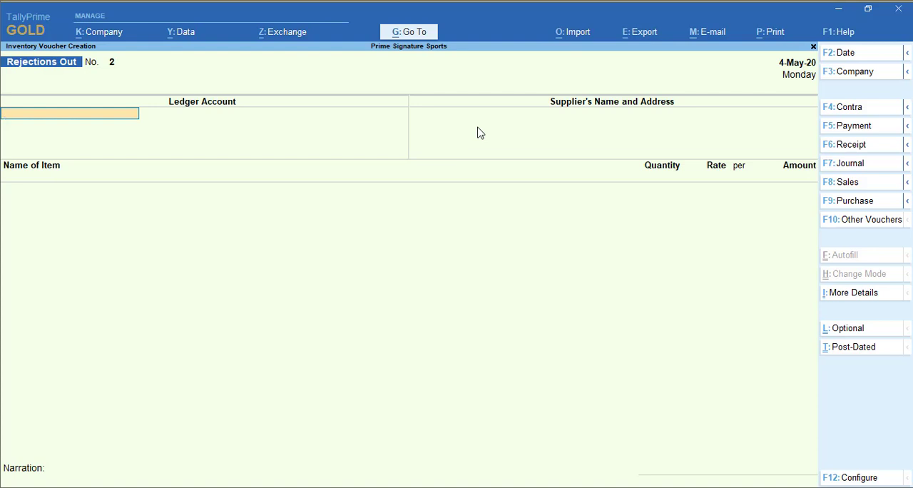
Start a purchase voucher with supplier invoice number 1 dated 4-May-20 and R K Sports Sellers as the party.
{"action": "left_click", "coordinate": [848, 198]}
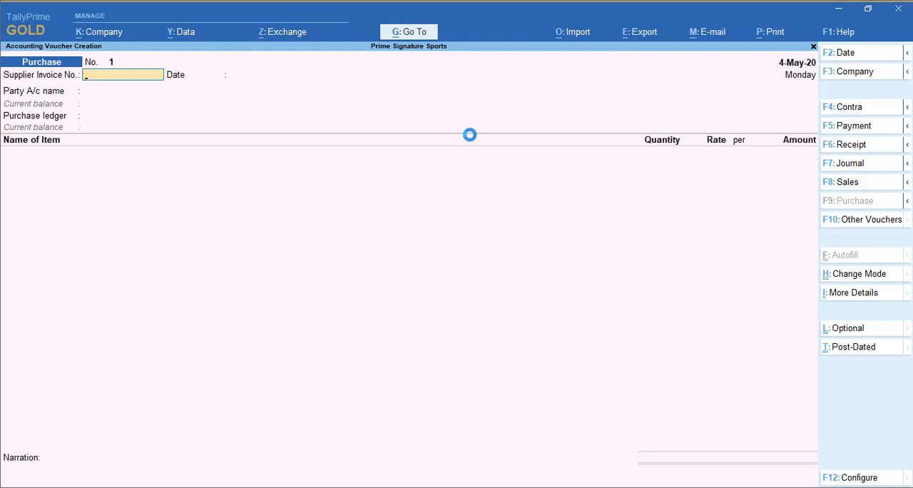
{"action": "type", "text": "1"}
{"action": "key", "text": "Return"}
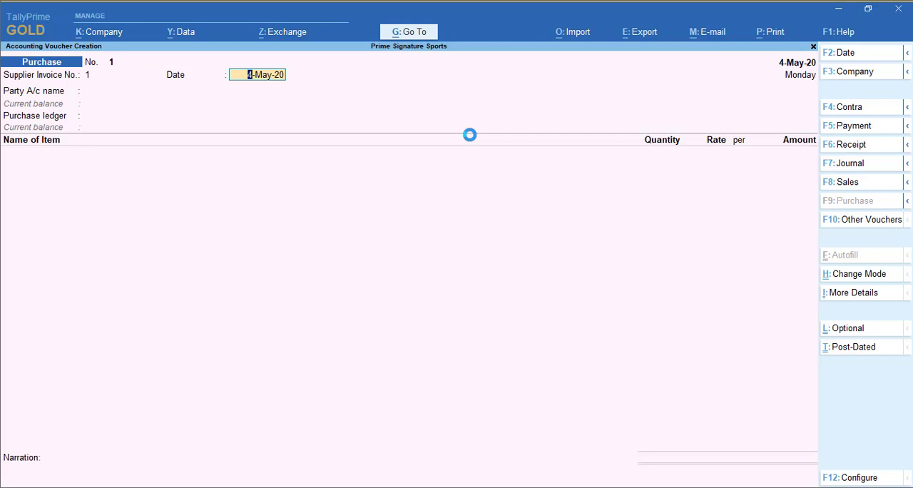
{"action": "key", "text": "Return"}
{"action": "key", "text": "Down"}
Link the purchase to receipt note RN-101 dated 3-May-20, use the Purchase A/c ledger, and save the voucher.
{"action": "key", "text": "Down"}
{"action": "key", "text": "Down"}
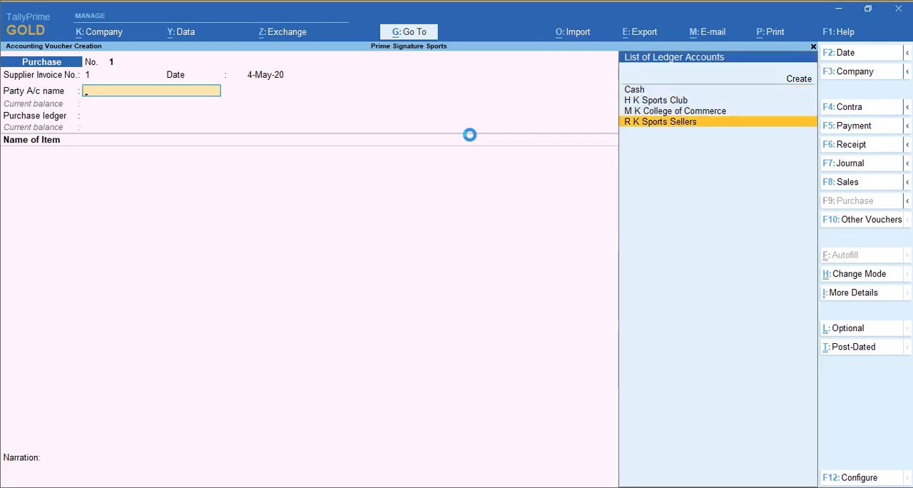
{"action": "key", "text": "Return"}
{"action": "key", "text": "Down"}
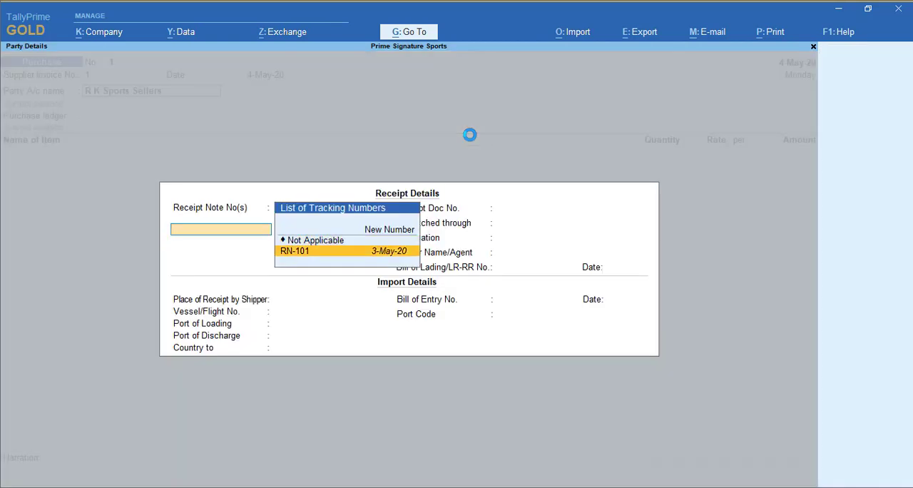
{"action": "key", "text": "Return"}
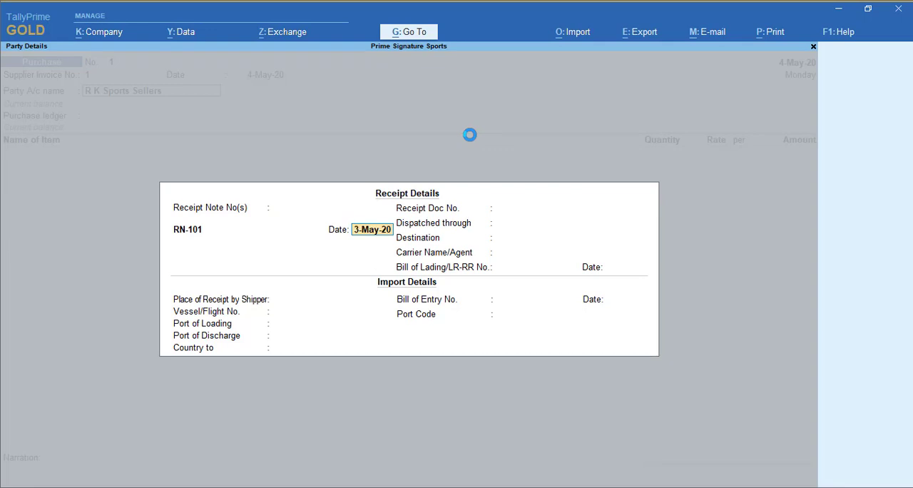
{"action": "key", "text": "Return"}
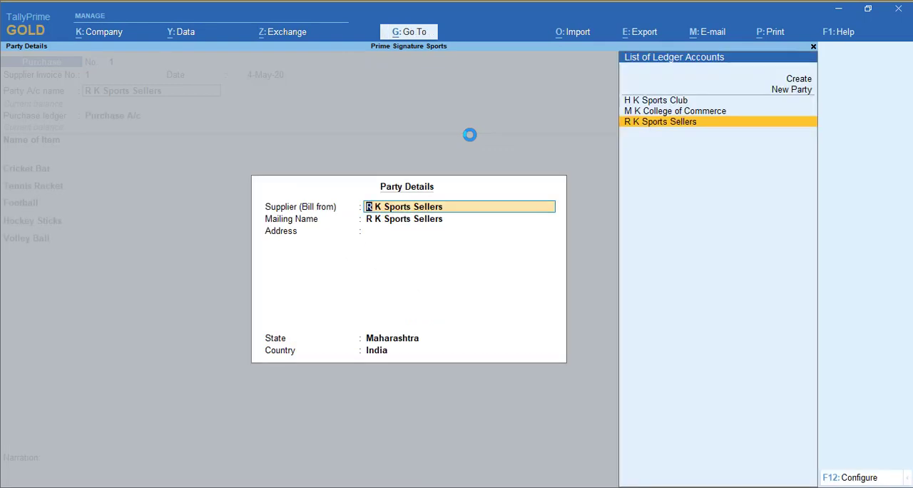
{"action": "key", "text": "ctrl+a"}
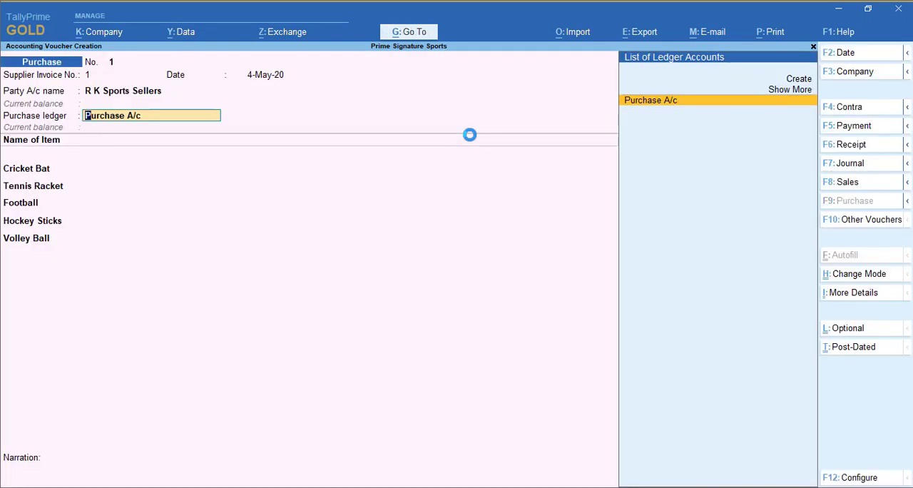
{"action": "key", "text": "Return"}
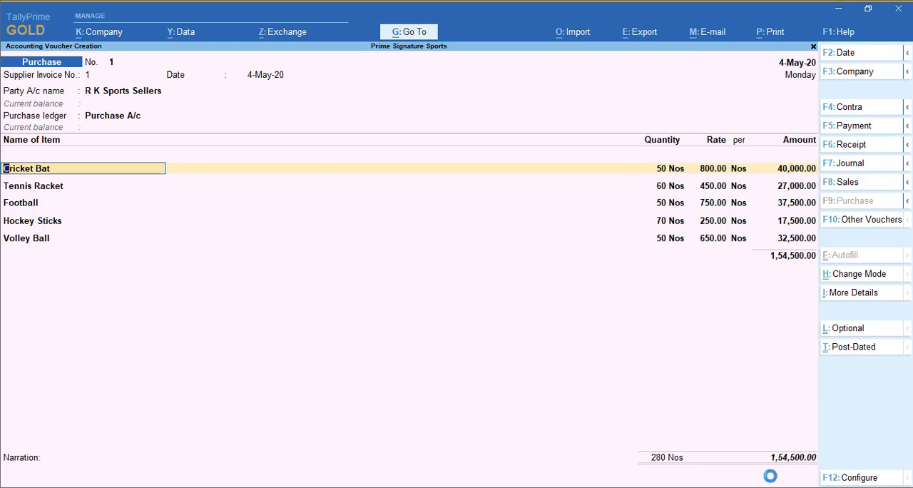
{"action": "key", "text": "ctrl"}
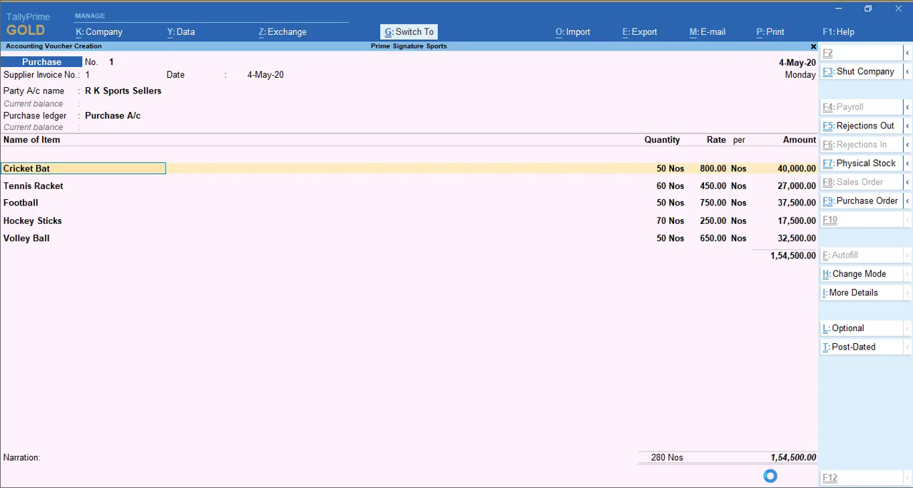
{"action": "key", "text": "ctrl+a"}
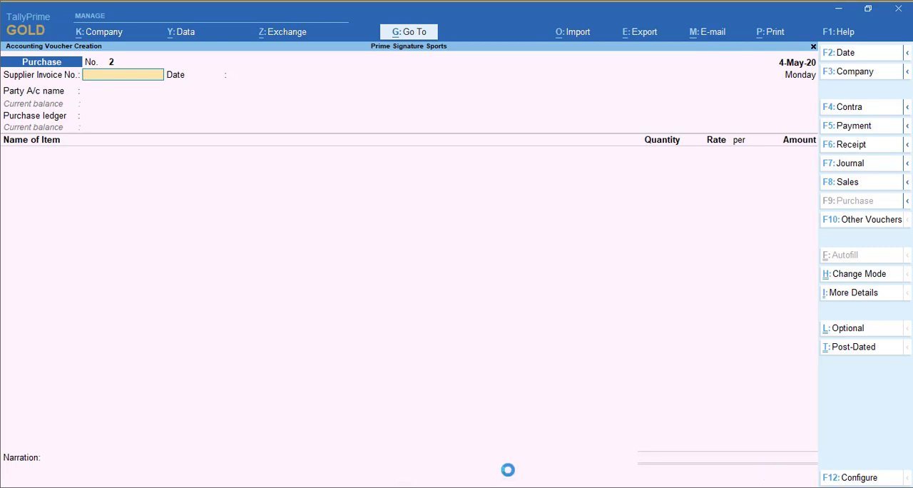
Leave voucher entry and open the Statements of Inventory reports.
{"action": "key", "text": "Escape"}
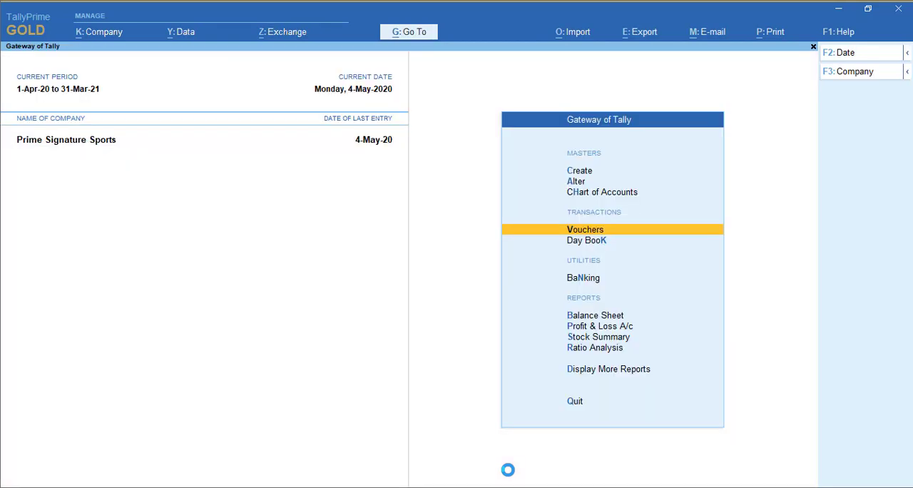
{"action": "key", "text": "Down"}
{"action": "key", "text": "Down"}
{"action": "key", "text": "Down"}
{"action": "key", "text": "Down"}
{"action": "key", "text": "Down"}
{"action": "key", "text": "Down"}
{"action": "key", "text": "Down"}
{"action": "key", "text": "Return"}
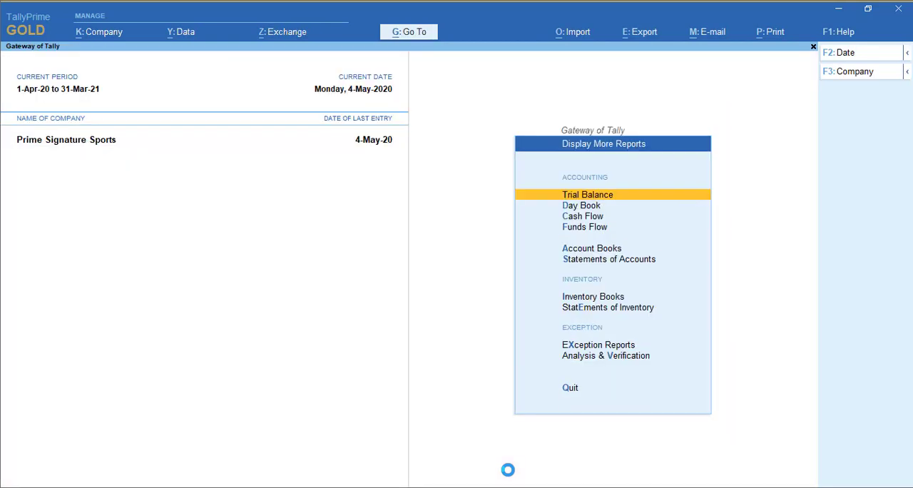
{"action": "key", "text": "Down"}
{"action": "key", "text": "Down"}
{"action": "key", "text": "Down"}
{"action": "key", "text": "Down"}
{"action": "key", "text": "Down"}
{"action": "key", "text": "Down"}
{"action": "key", "text": "Down"}
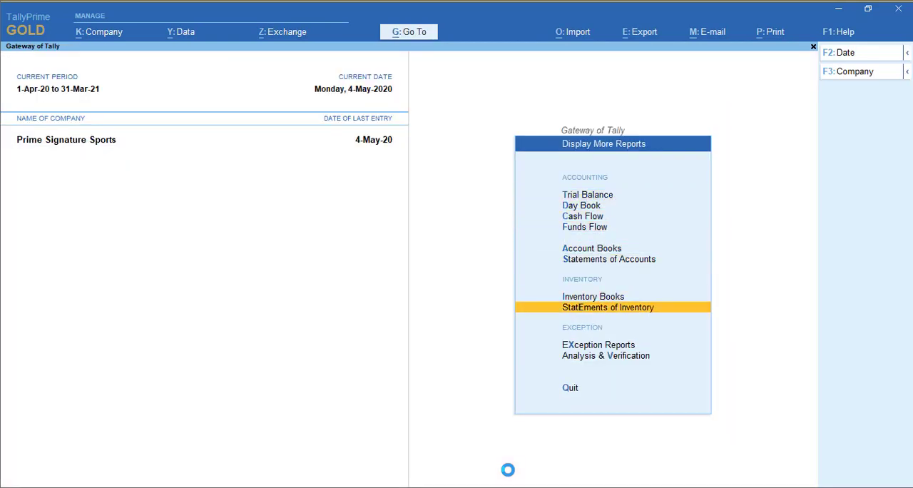
{"action": "key", "text": "Return"}
Open the Purchase Order Outstandings report covering all orders.
{"action": "key", "text": "Down"}
{"action": "key", "text": "Down"}
{"action": "key", "text": "Down"}
{"action": "key", "text": "Down"}
{"action": "key", "text": "Down"}
{"action": "key", "text": "Down"}
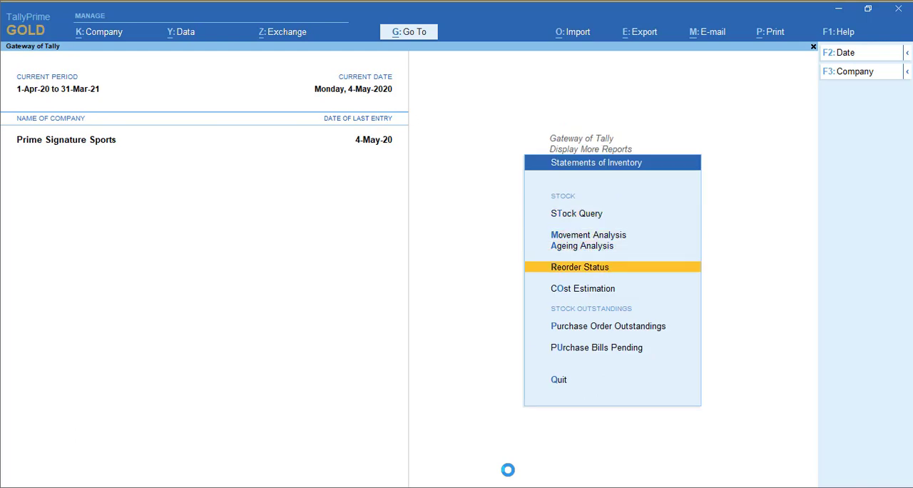
{"action": "key", "text": "Up"}
{"action": "key", "text": "Return"}
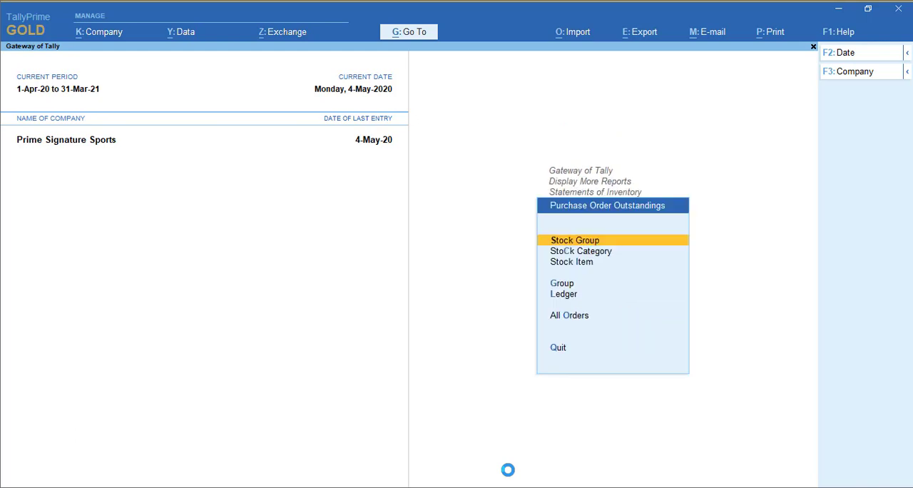
{"action": "key", "text": "Down"}
{"action": "key", "text": "Down"}
{"action": "key", "text": "Down"}
{"action": "key", "text": "Down"}
{"action": "key", "text": "Down"}
{"action": "key", "text": "Return"}
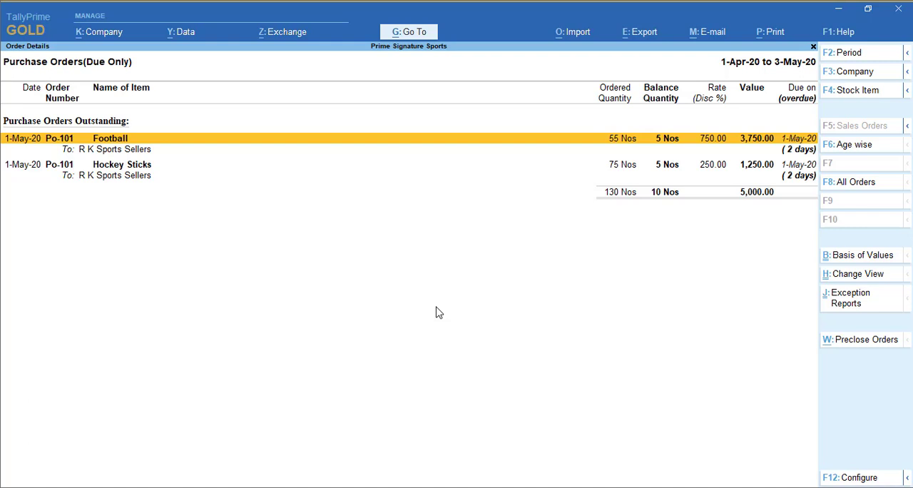
Start preclosing the due orders and set the Football pre-close quantity to 5 Nos without a reason.
{"action": "left_click", "coordinate": [863, 343]}
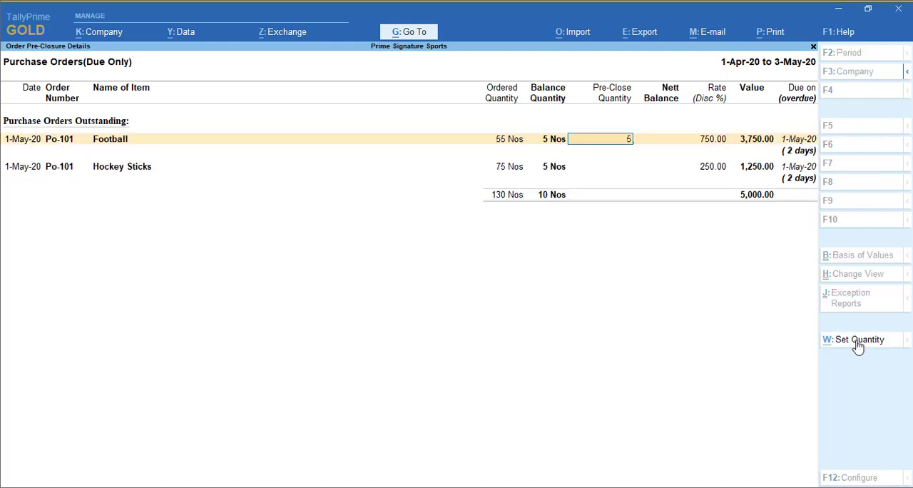
{"action": "type", "text": "5"}
{"action": "key", "text": "Return"}
{"action": "key", "text": "Return"}
{"action": "key", "text": "Return"}
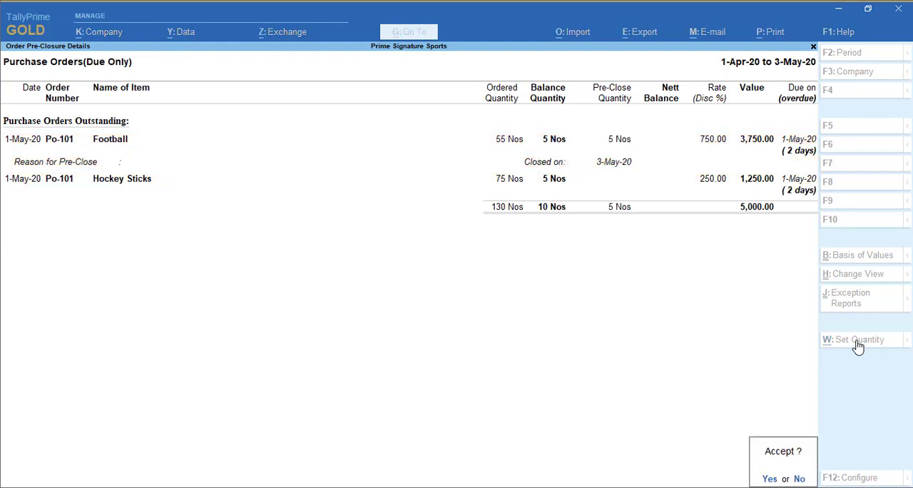
Set the Hockey Sticks pre-close quantity to 5 Nos without a reason, accept the pre-closure, and close the report.
{"action": "type", "text": "n5"}
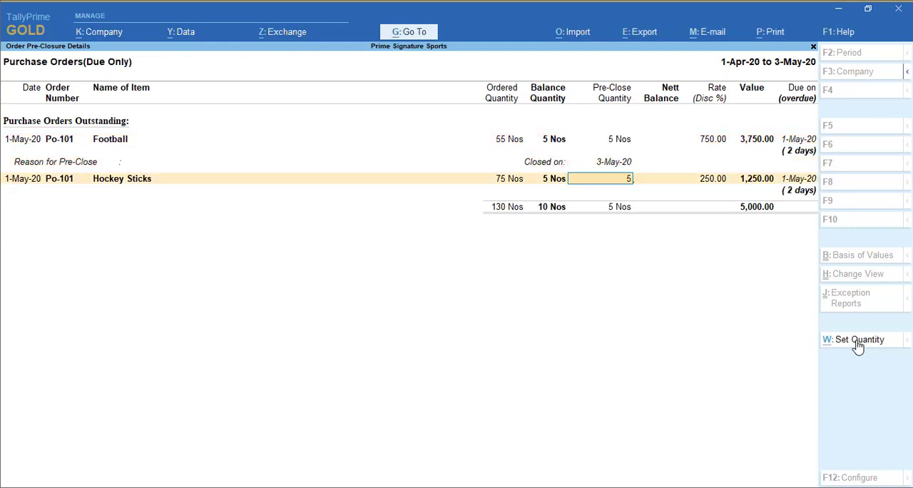
{"action": "key", "text": "Return"}
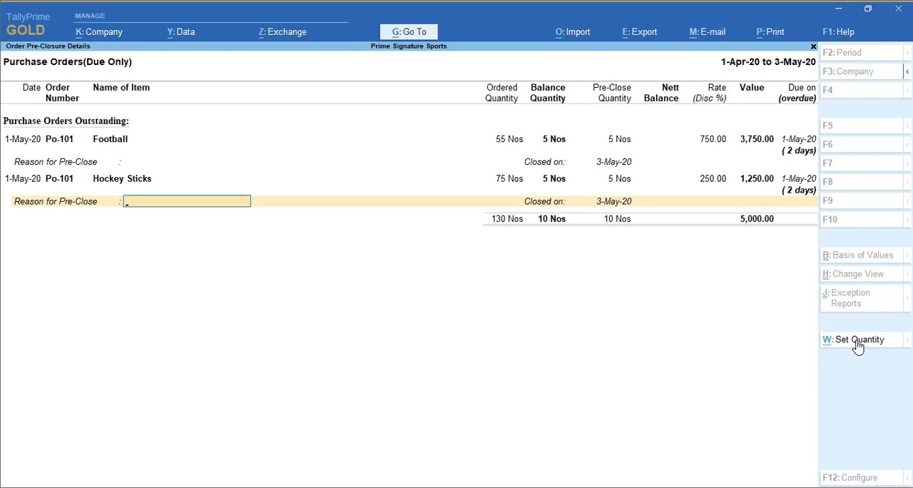
{"action": "key", "text": "Return"}
{"action": "key", "text": "Return"}
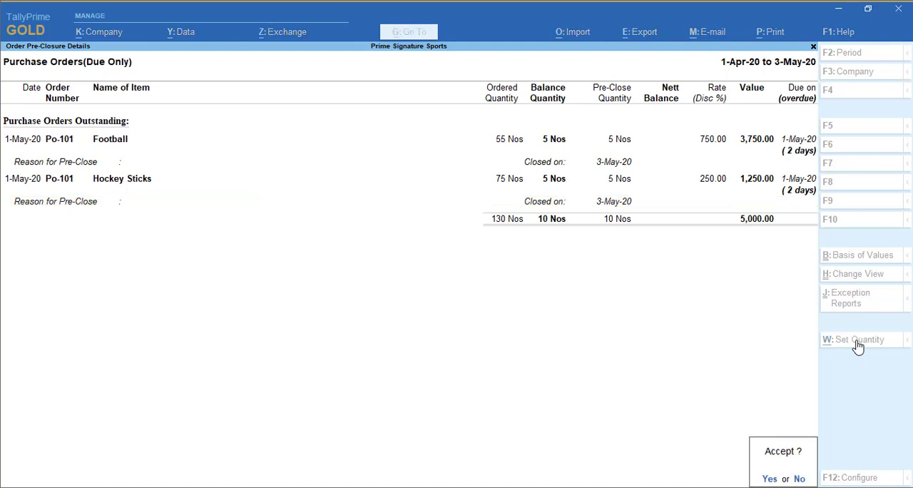
{"action": "key", "text": "Return"}
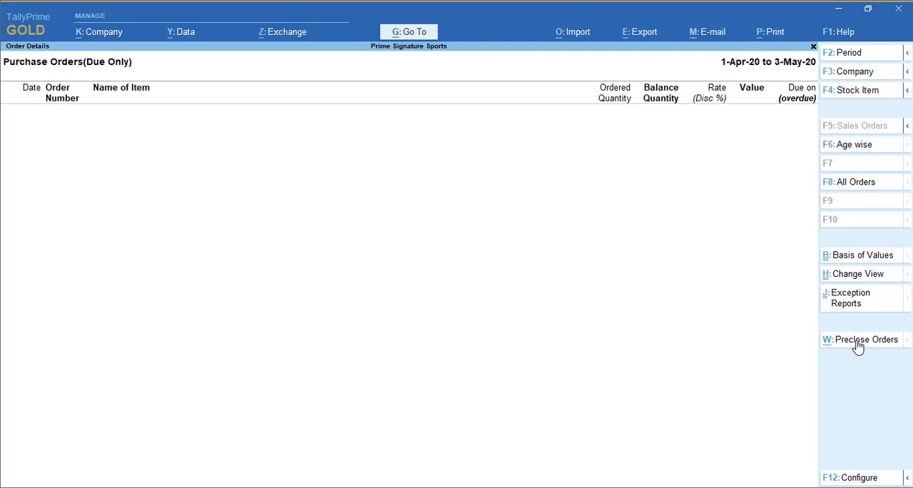
{"action": "key", "text": "Escape"}
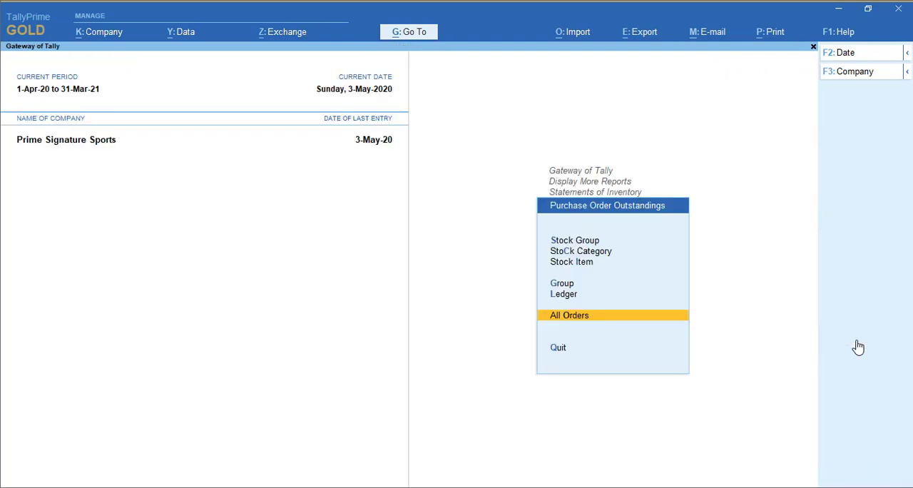
Leave the inventory reports, open voucher entry, and set the voucher date to 1-Jun-20.
{"action": "key", "text": "Escape"}
{"action": "key", "text": "Escape"}
{"action": "key", "text": "Escape"}
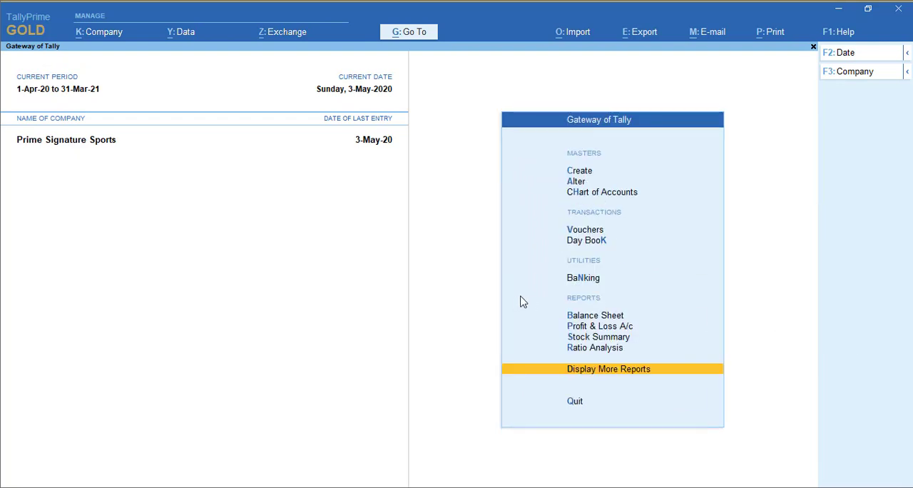
{"action": "left_click", "coordinate": [592, 231]}
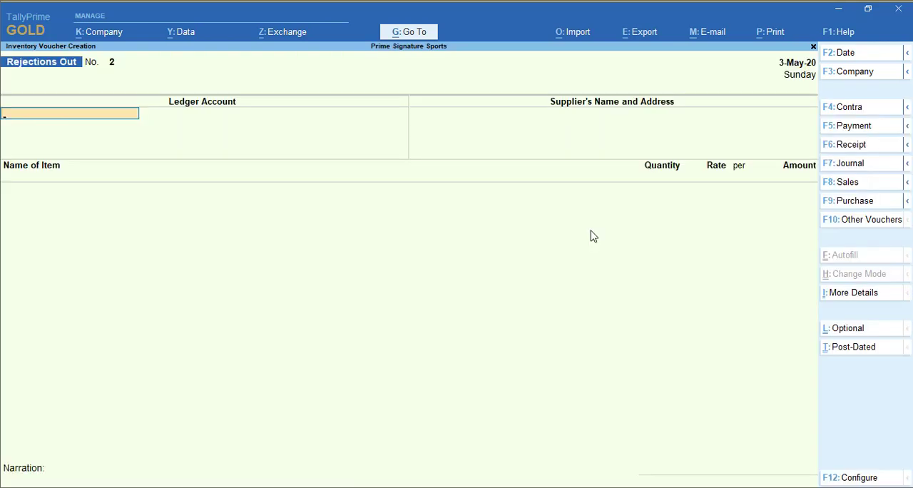
{"action": "key", "text": "F2"}
{"action": "type", "text": "1.6"}
{"action": "key", "text": "Return"}
Show the inactive voucher types and switch to Sales Order, activating that voucher type.
{"action": "left_click", "coordinate": [862, 221]}
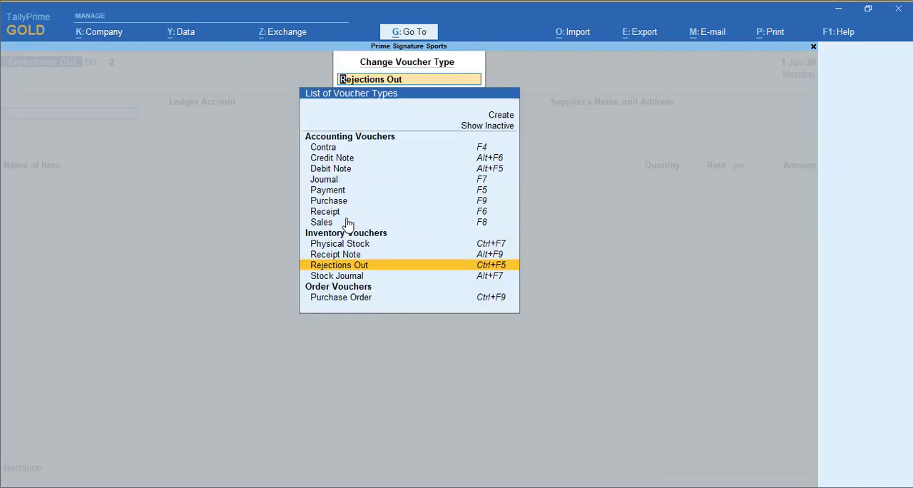
{"action": "left_click", "coordinate": [497, 129]}
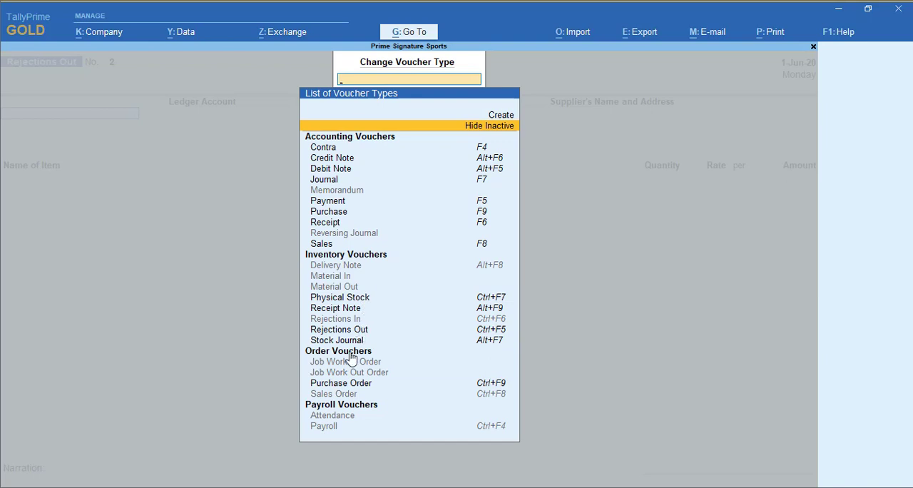
{"action": "left_click", "coordinate": [343, 395]}
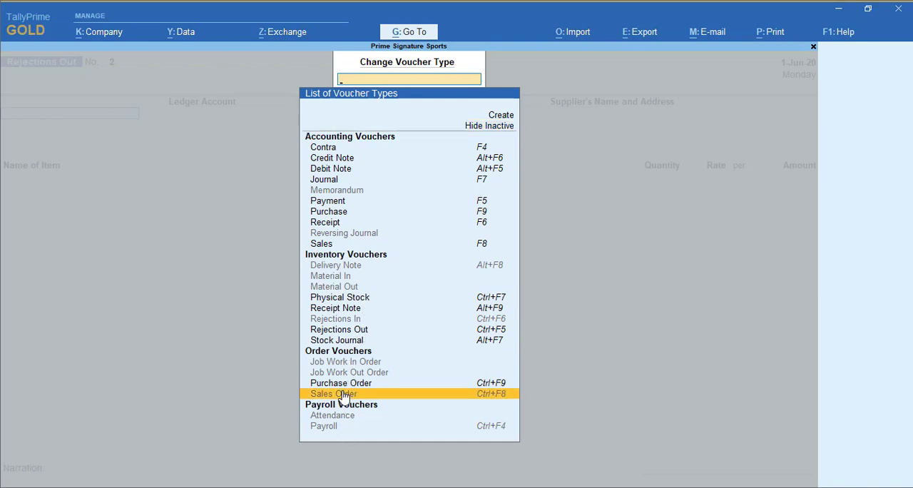
{"action": "key", "text": "Return"}
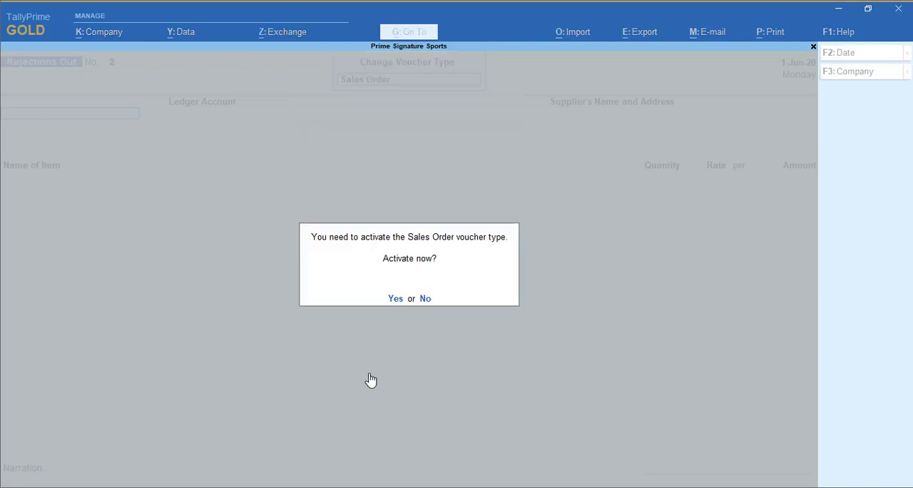
{"action": "key", "text": "Return"}
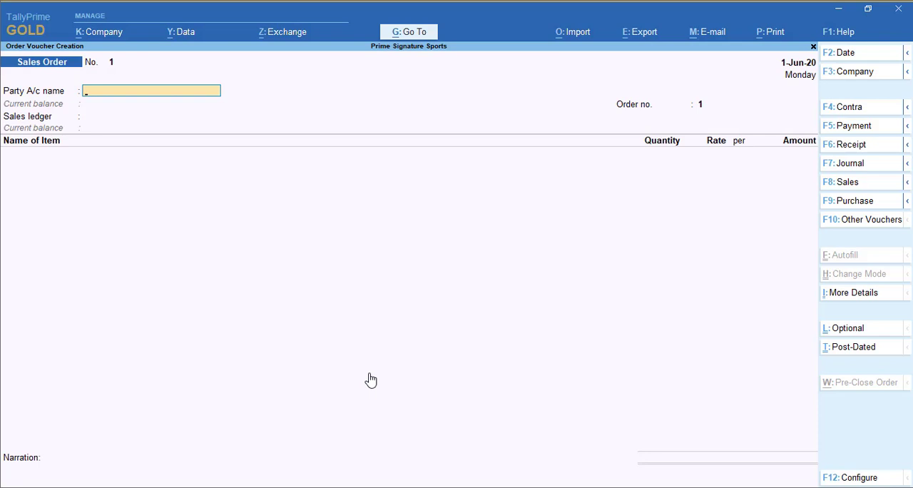
Set M K College of Commerce as the party, leaving order and dispatch details blank and accepting the default party details.
{"action": "type", "text": "mk"}
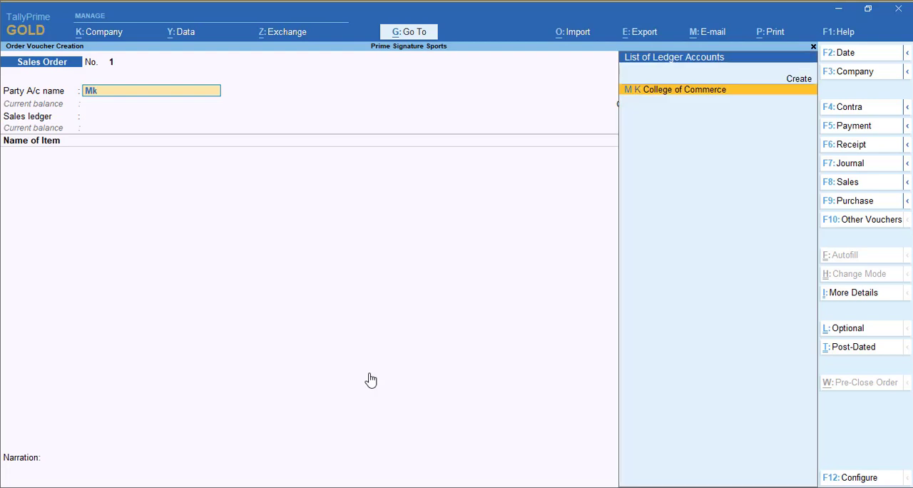
{"action": "key", "text": "Return"}
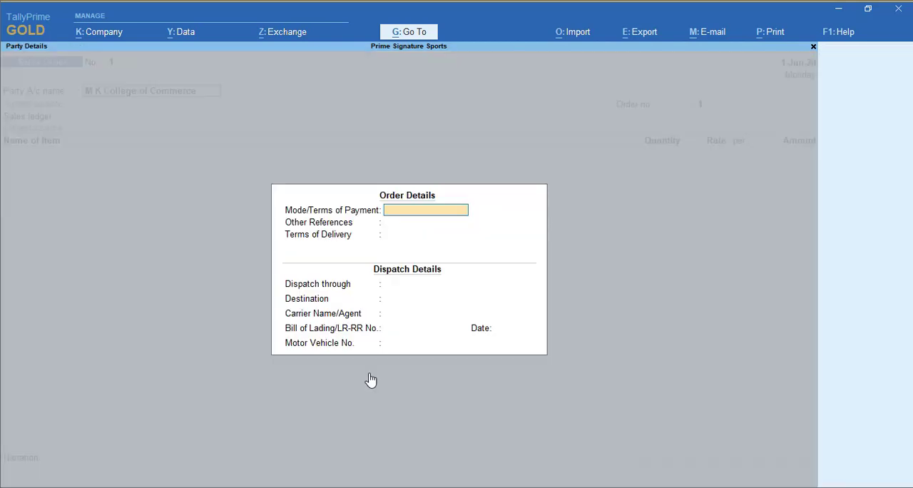
{"action": "key", "text": "ctrl+a"}
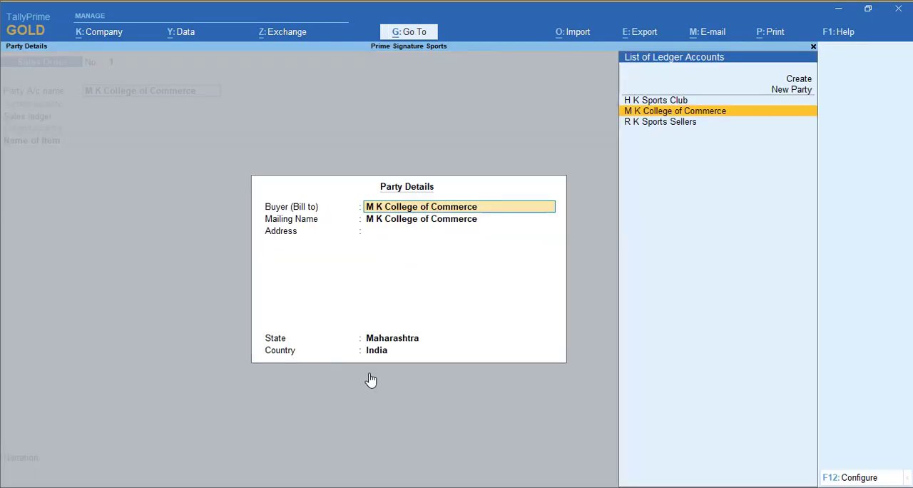
{"action": "key", "text": "Return"}
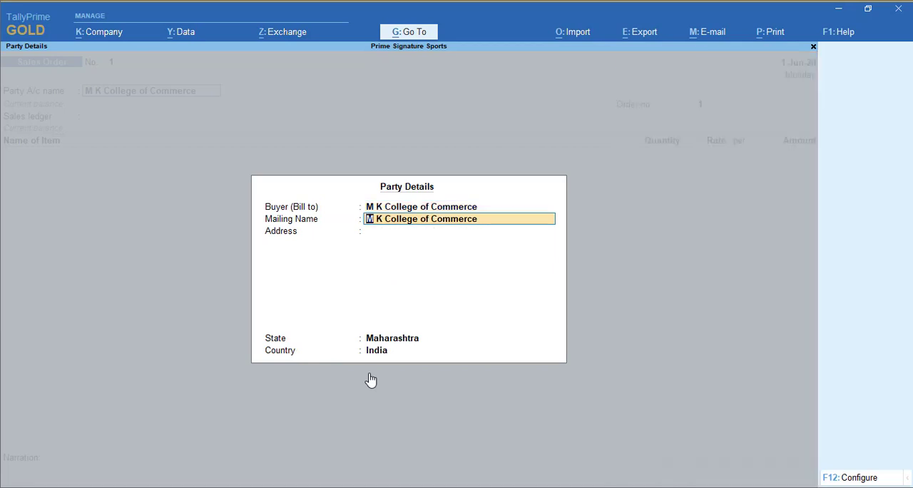
{"action": "key", "text": "ctrl+a"}
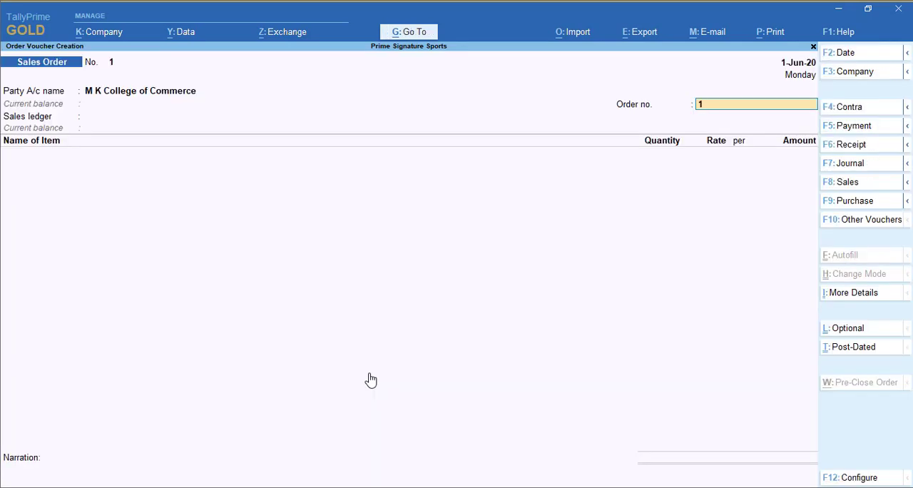
Enter the sales order number and choose Sales A/c as the sales ledger.
{"action": "type", "text": "SO-1-1"}
{"action": "key", "text": "Return"}
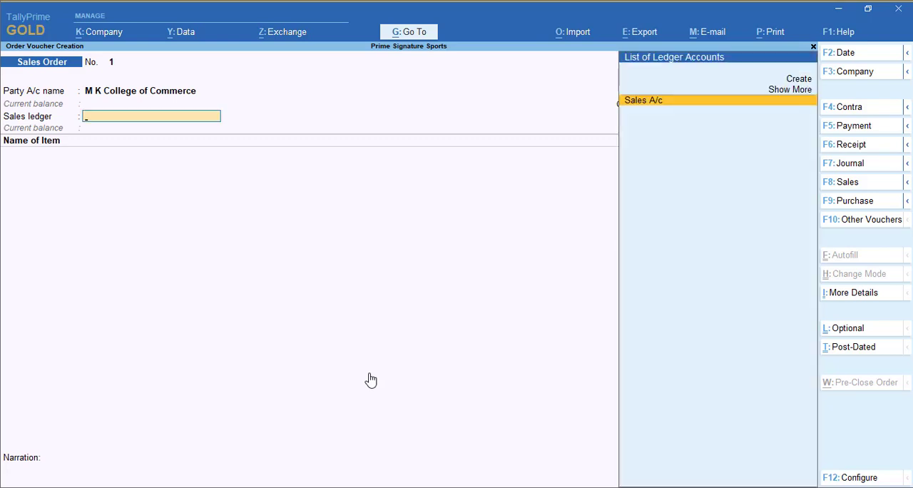
{"action": "key", "text": "BackSpace"}
{"action": "key", "text": "BackSpace"}
{"action": "key", "text": "BackSpace"}
{"action": "key", "text": "BackSpace"}
{"action": "key", "text": "BackSpace"}
{"action": "type", "text": "-101"}
{"action": "key", "text": "Return"}
{"action": "key", "text": "Return"}
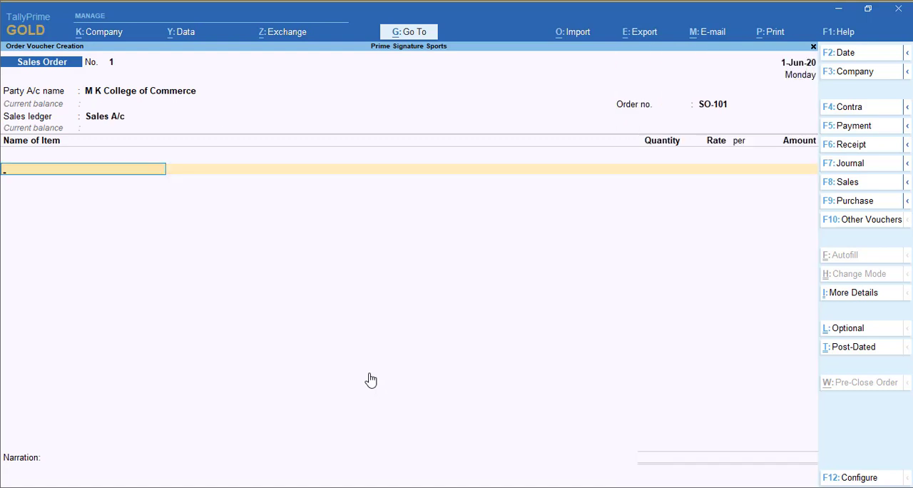
Add Cricket Bat to the sales order, due in 2 days, with 10 Nos at a rate of 1,250.
{"action": "type", "text": "Cr"}
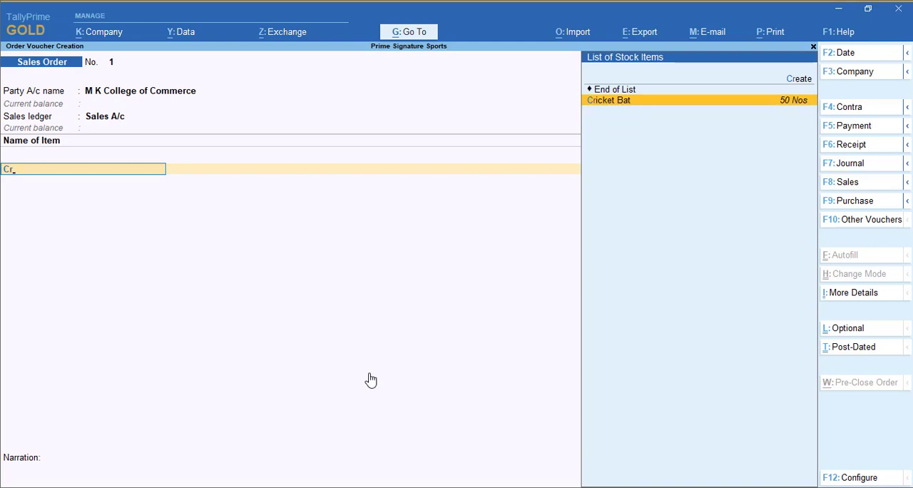
{"action": "key", "text": "Return"}
{"action": "key", "text": "BackSpace"}
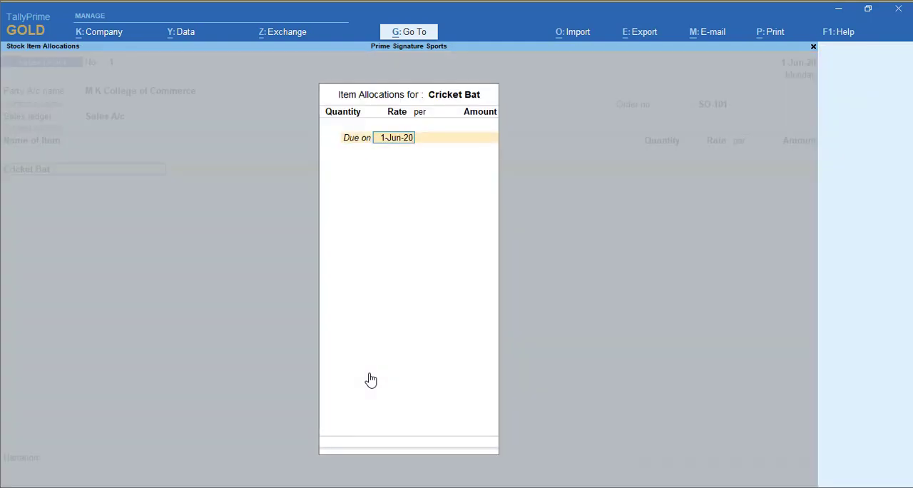
{"action": "type", "text": "2"}
{"action": "key", "text": "Return"}
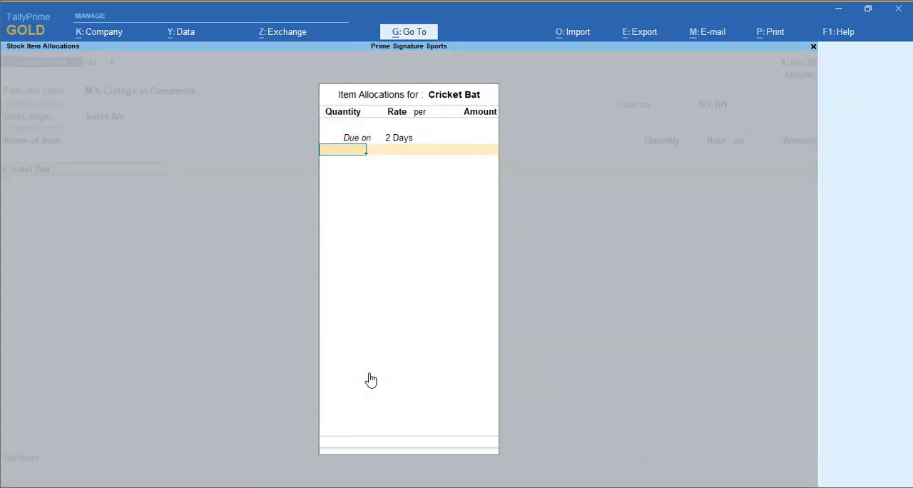
{"action": "type", "text": "10"}
{"action": "key", "text": "Return"}
{"action": "type", "text": "1250"}
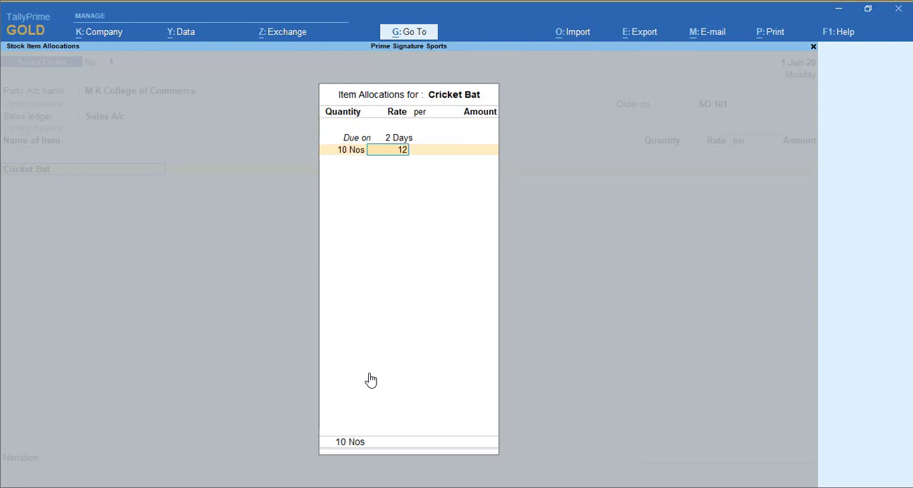
{"action": "key", "text": "Return"}
{"action": "key", "text": "Return"}
{"action": "key", "text": "Return"}
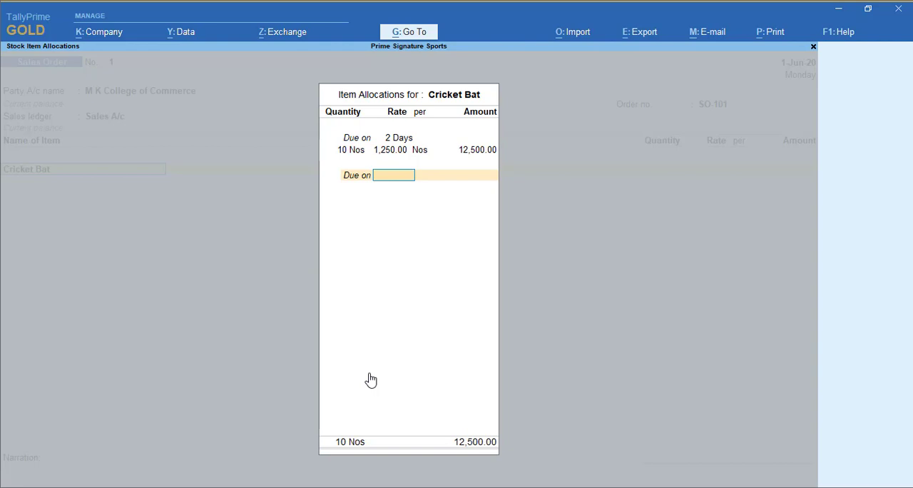
{"action": "key", "text": "Return"}
Add Tennis Racket to the sales order, due in 2 days, with 12 Nos at a rate of 820.
{"action": "key", "text": "Return"}
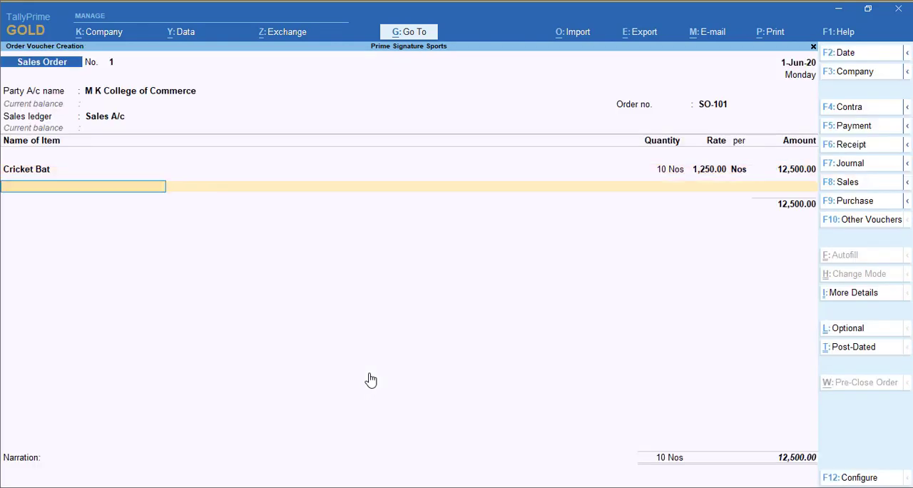
{"action": "type", "text": "Te"}
{"action": "key", "text": "Return"}
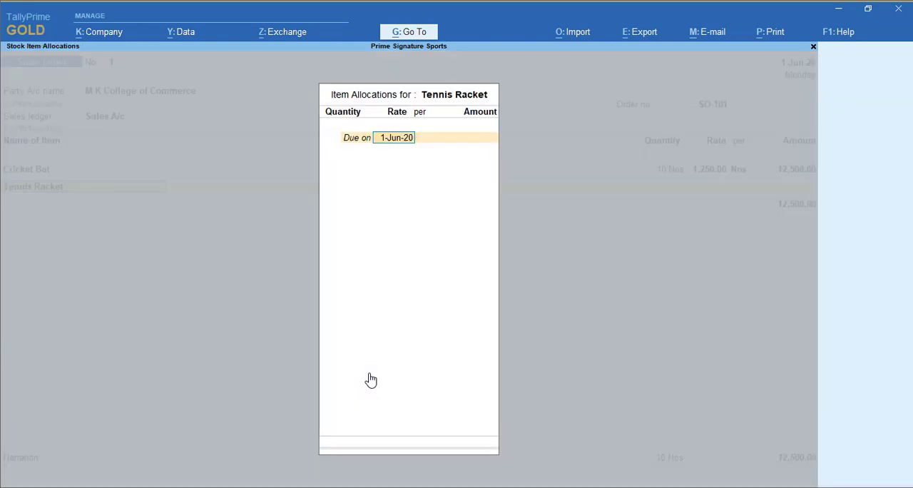
{"action": "type", "text": "2"}
{"action": "key", "text": "Return"}
{"action": "type", "text": "12"}
{"action": "key", "text": "Return"}
{"action": "type", "text": "820"}
{"action": "key", "text": "Return"}
{"action": "key", "text": "Return"}
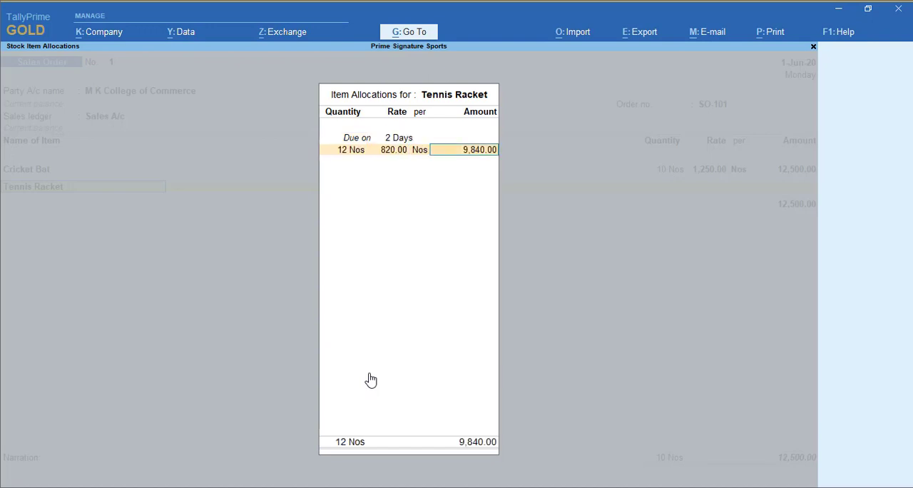
{"action": "key", "text": "Return"}
{"action": "key", "text": "Return"}
{"action": "key", "text": "Return"}
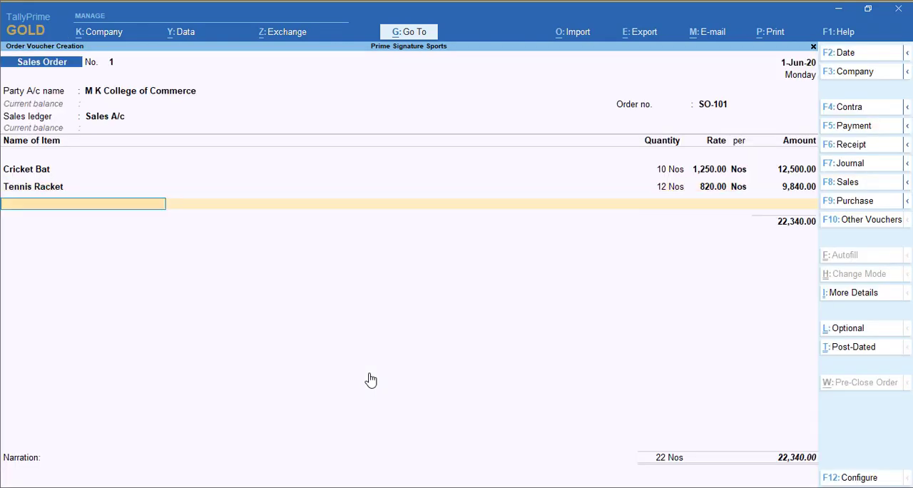
Add Football to the sales order, due in 2 days, with 10 Nos at a rate of 1,000.
{"action": "type", "text": "Foot"}
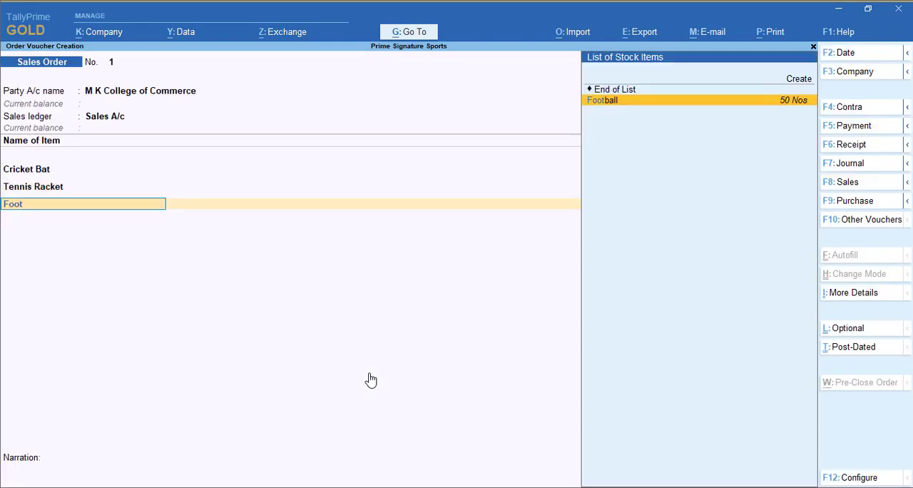
{"action": "key", "text": "Return"}
{"action": "type", "text": "2 days"}
{"action": "key", "text": "Return"}
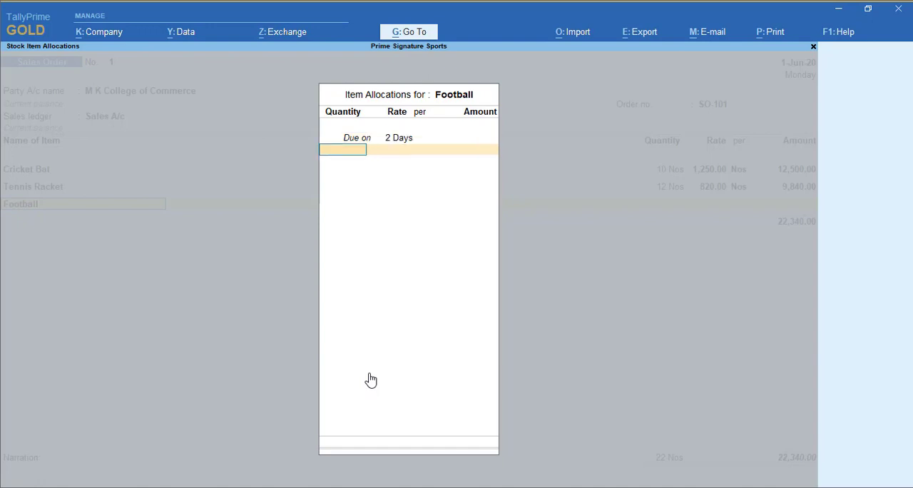
{"action": "type", "text": "10"}
{"action": "key", "text": "Return"}
{"action": "type", "text": "1000"}
{"action": "key", "text": "Return"}
{"action": "key", "text": "Return"}
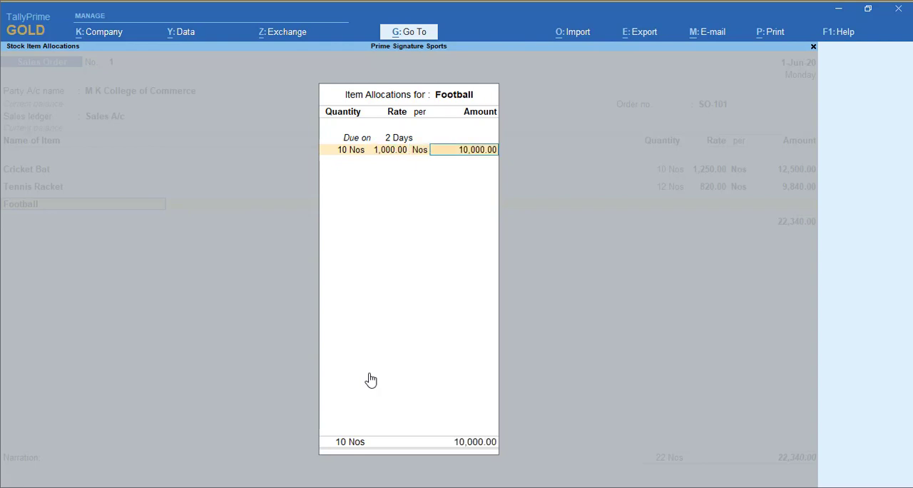
{"action": "key", "text": "Return"}
{"action": "key", "text": "Return"}
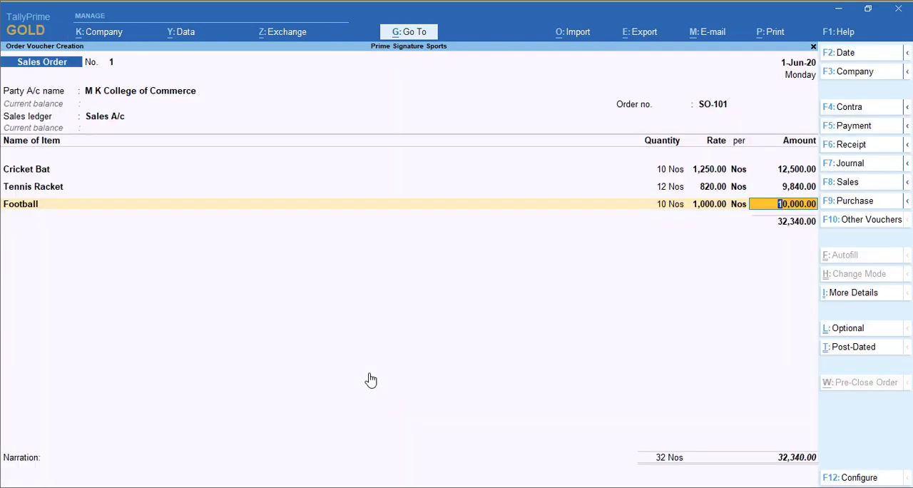
{"action": "key", "text": "Return"}
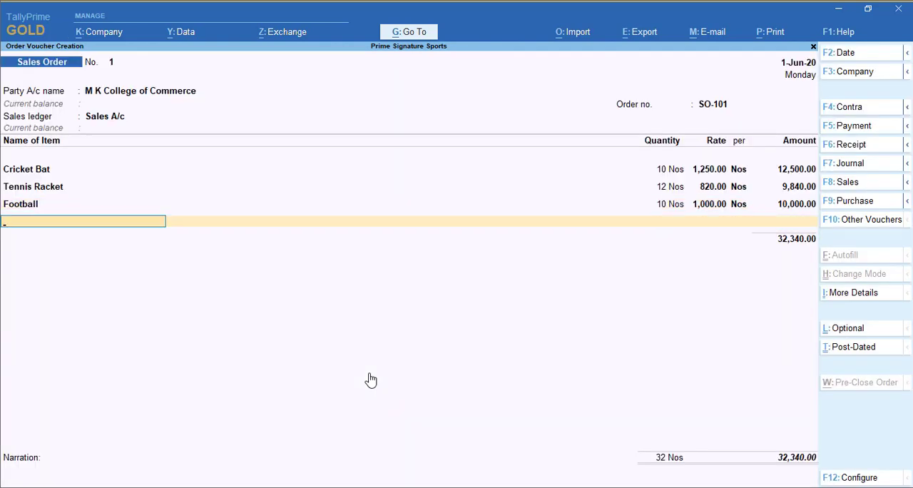
Add Hockey Sticks to the sales order, due in 2 days, with 15 Nos at a rate of 580.
{"action": "type", "text": "Ho"}
{"action": "key", "text": "Return"}
{"action": "type", "text": "2"}
{"action": "key", "text": "Return"}
{"action": "type", "text": "15"}
{"action": "key", "text": "Return"}
{"action": "type", "text": "580"}
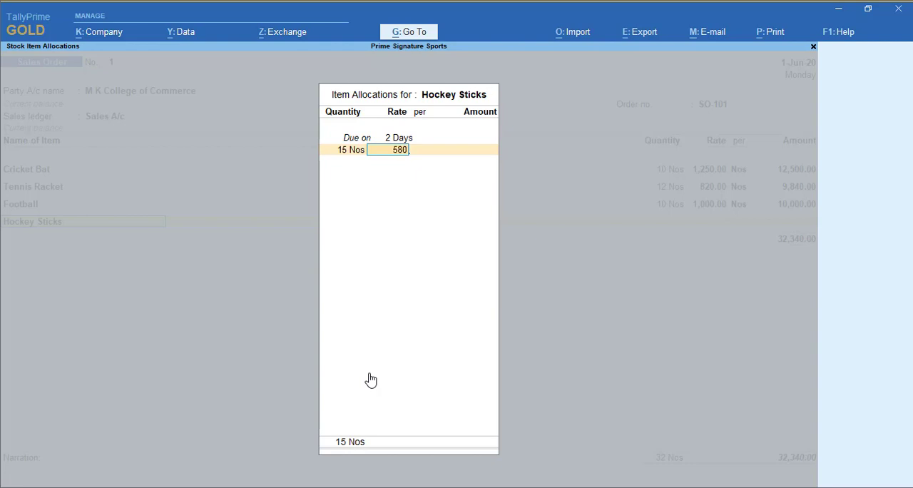
{"action": "key", "text": "Return"}
{"action": "key", "text": "Return"}
{"action": "key", "text": "Return"}
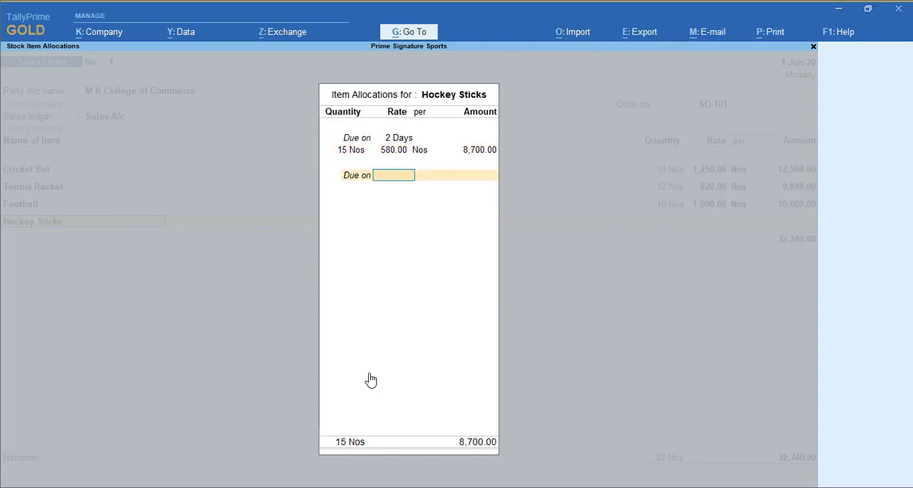
{"action": "key", "text": "Return"}
{"action": "key", "text": "Return"}
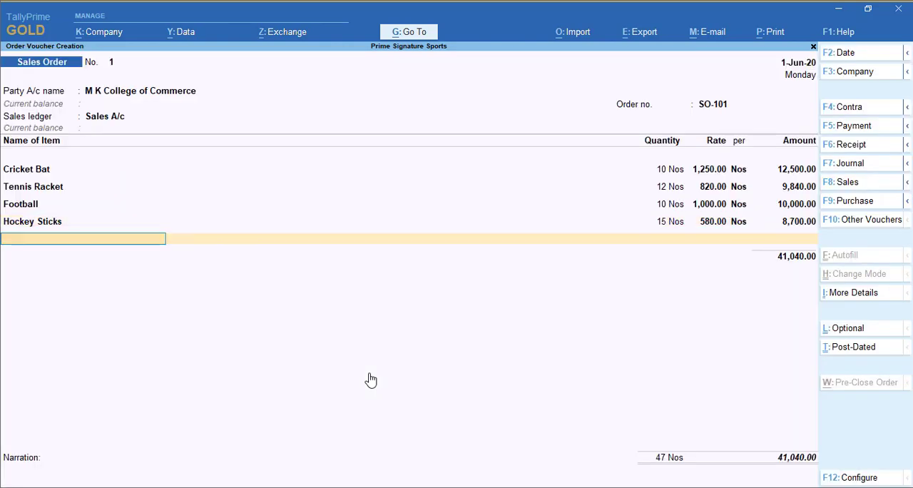
Add Volley Ball to the sales order, due in 2 days, with 10 Nos at a rate of 950.
{"action": "type", "text": "Vol"}
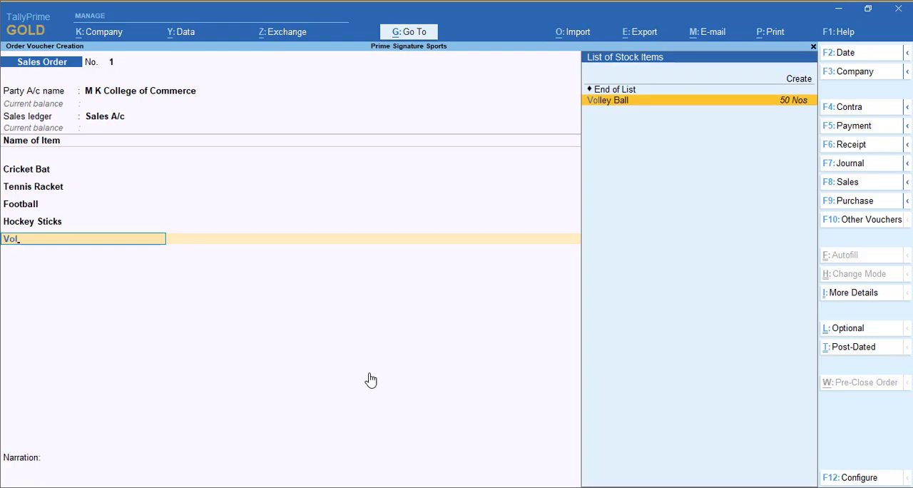
{"action": "key", "text": "Return"}
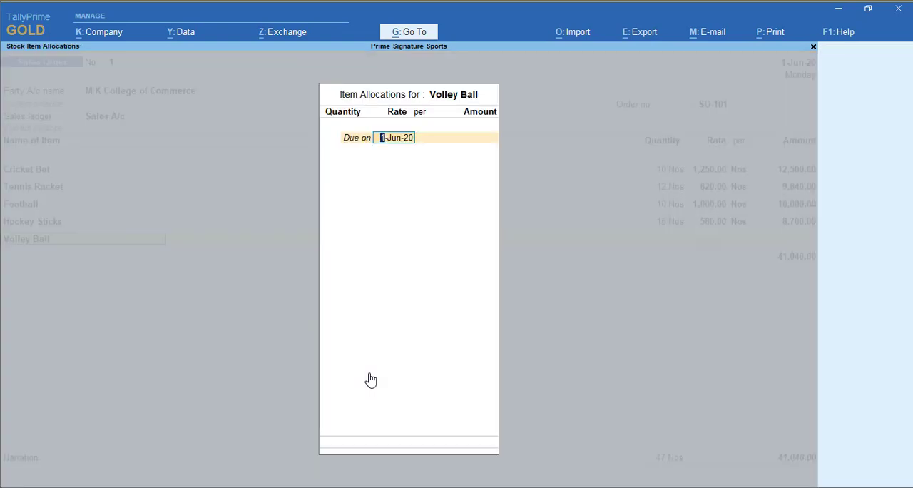
{"action": "type", "text": "10"}
{"action": "key", "text": "BackSpace"}
{"action": "type", "text": "2"}
{"action": "key", "text": "Return"}
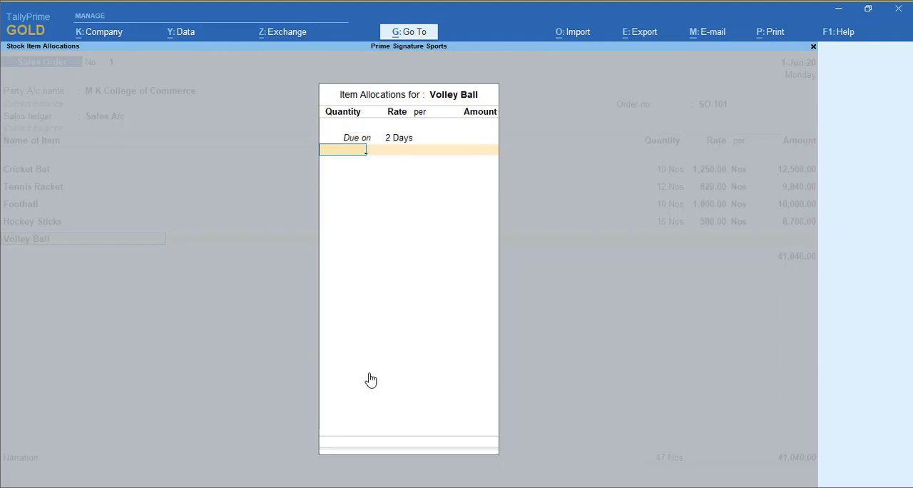
{"action": "type", "text": "10"}
{"action": "key", "text": "Return"}
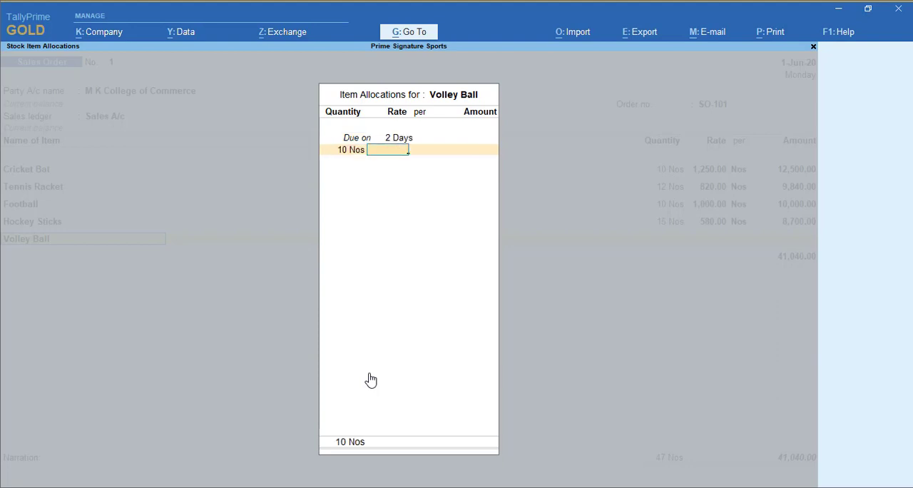
{"action": "type", "text": "950"}
{"action": "key", "text": "Return"}
{"action": "key", "text": "Return"}
{"action": "key", "text": "Return"}
{"action": "key", "text": "Return"}
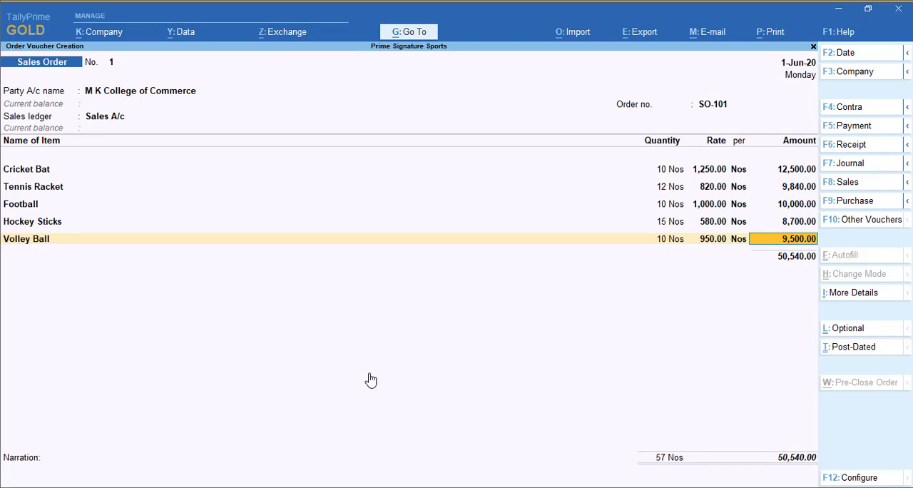
{"action": "key", "text": "Return"}
{"action": "key", "text": "Return"}
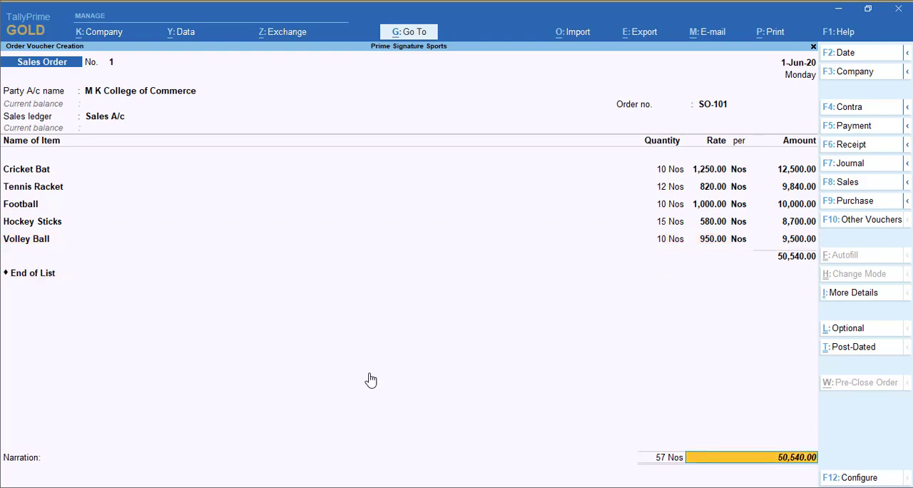
End the item list, leave the narration blank, and accept the sales order.
{"action": "key", "text": "Return"}
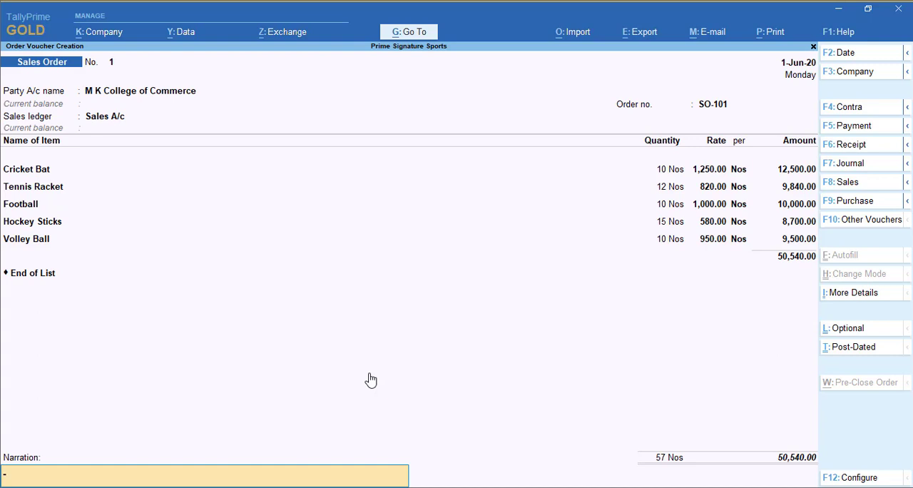
{"action": "key", "text": "Return"}
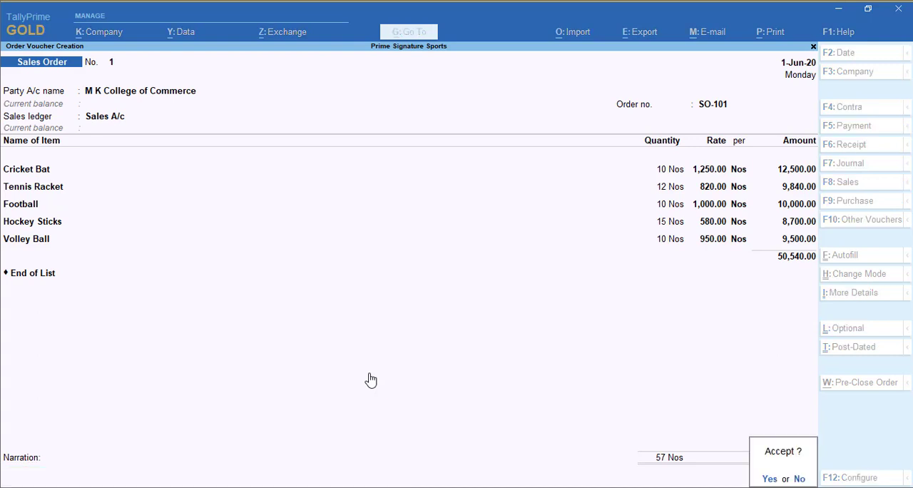
{"action": "key", "text": "Return"}
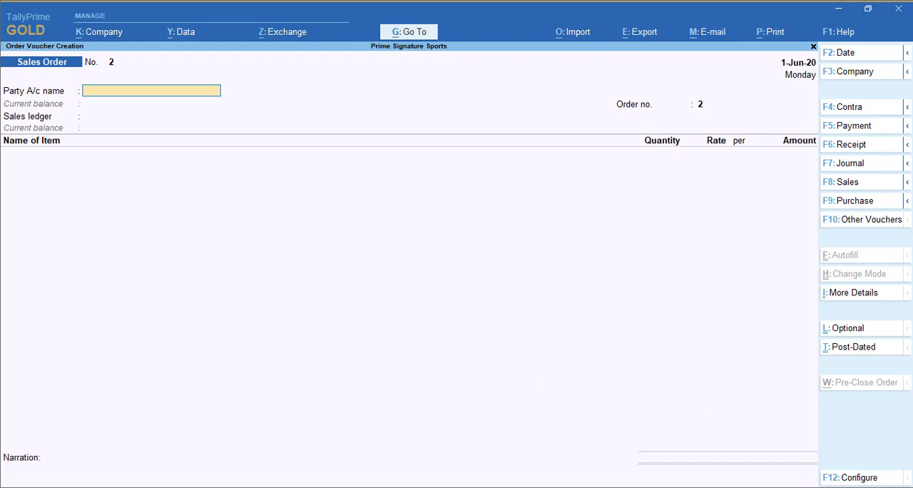
Show the inactive voucher types, choose Delivery Note, and activate it to start a new delivery note.
{"action": "left_click", "coordinate": [863, 223]}
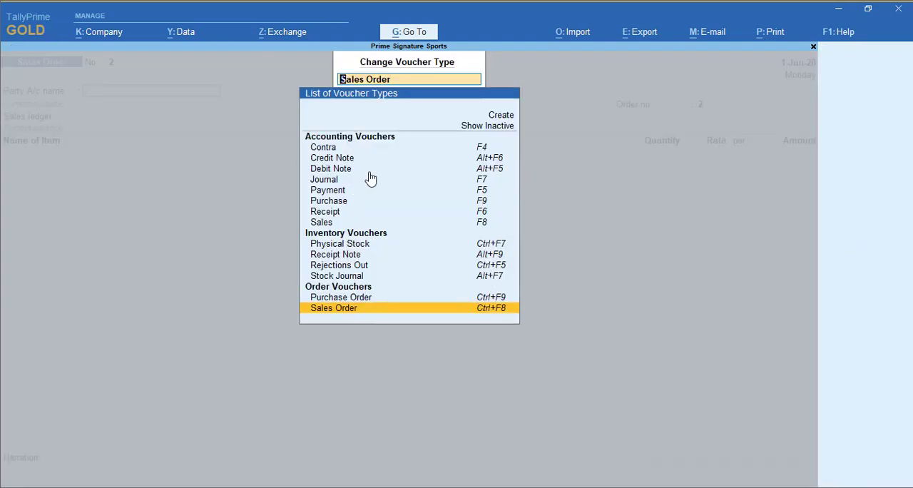
{"action": "type", "text": "De"}
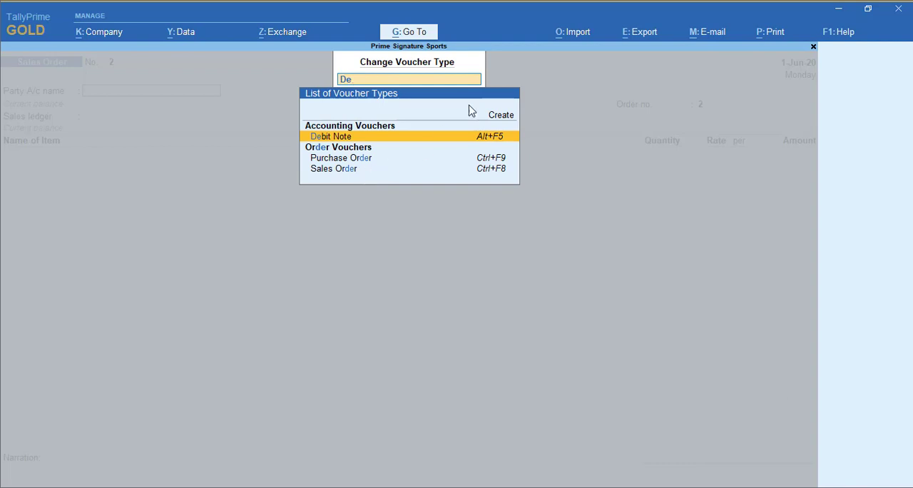
{"action": "key", "text": "BackSpace"}
{"action": "key", "text": "BackSpace"}
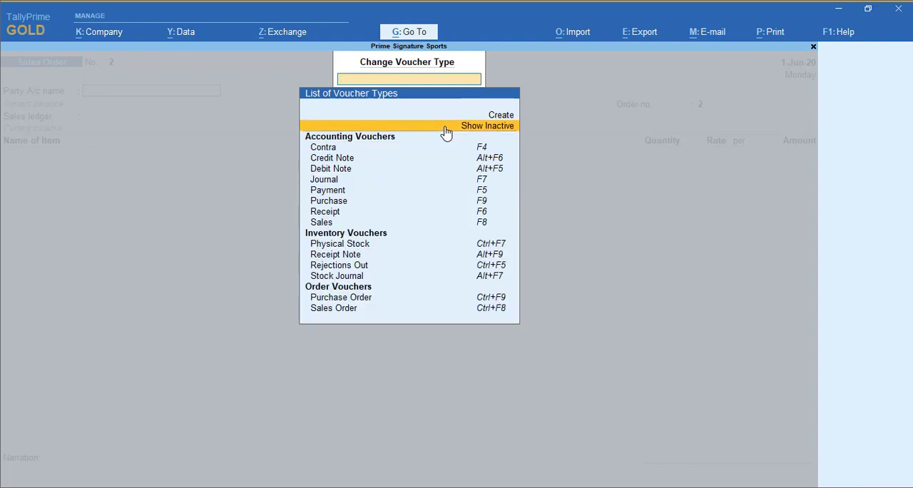
{"action": "left_click", "coordinate": [476, 129]}
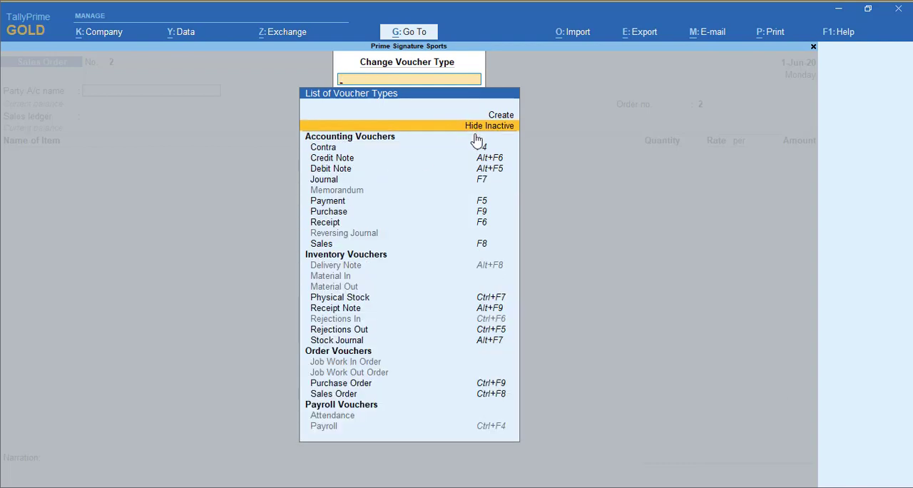
{"action": "left_click", "coordinate": [353, 266]}
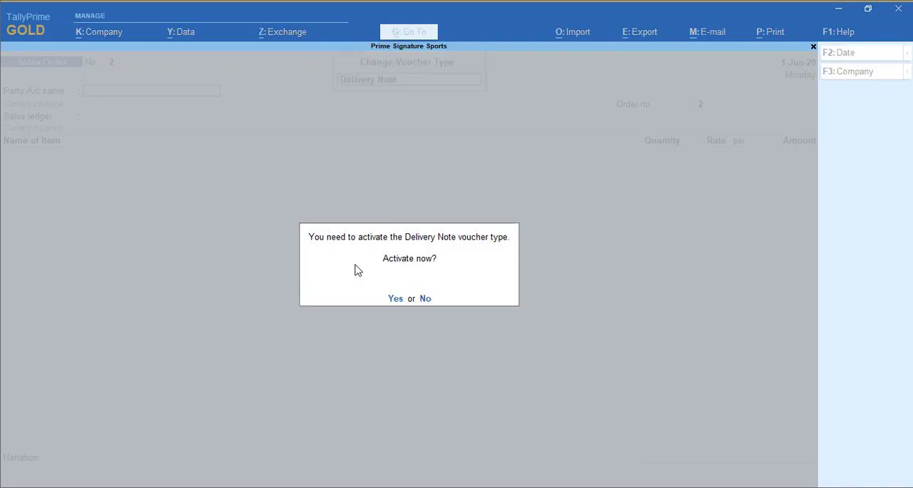
{"action": "left_click", "coordinate": [397, 300]}
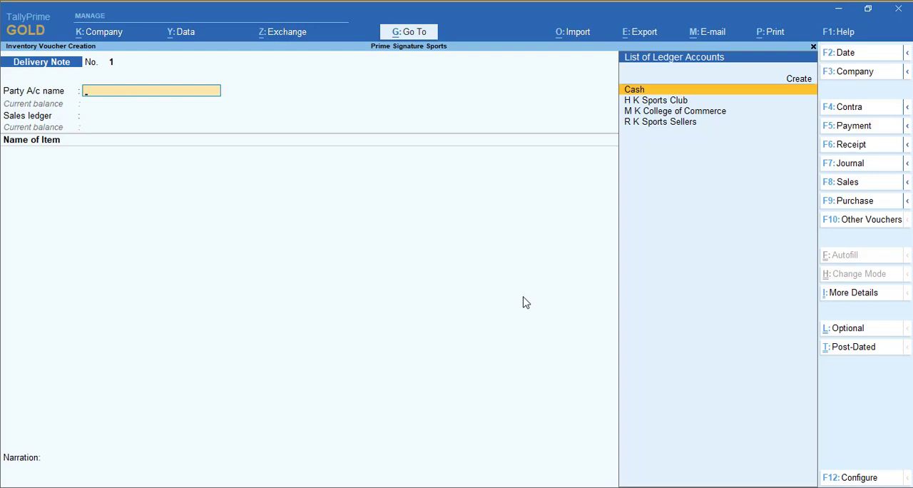
Choose M K College of Commerce as the delivery note's party and set the voucher date to 2-Jun-20.
{"action": "key", "text": "Down"}
{"action": "key", "text": "Down"}
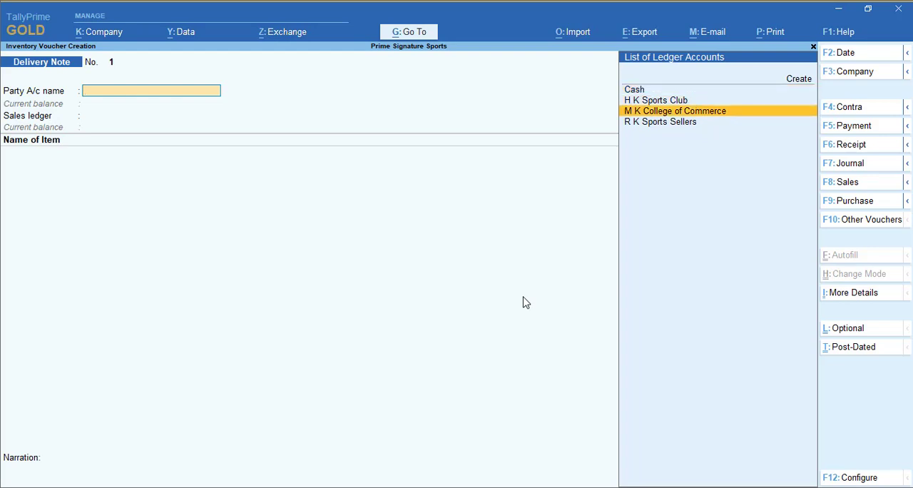
{"action": "key", "text": "Return"}
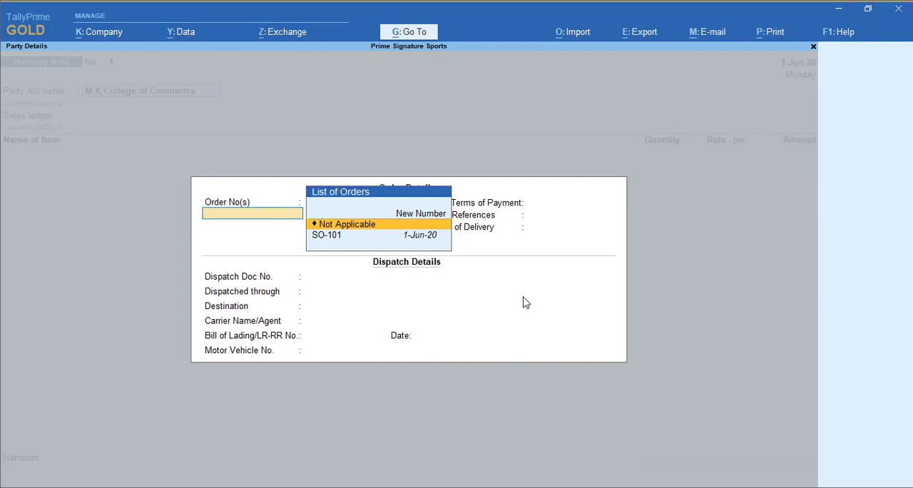
{"action": "key", "text": "Escape"}
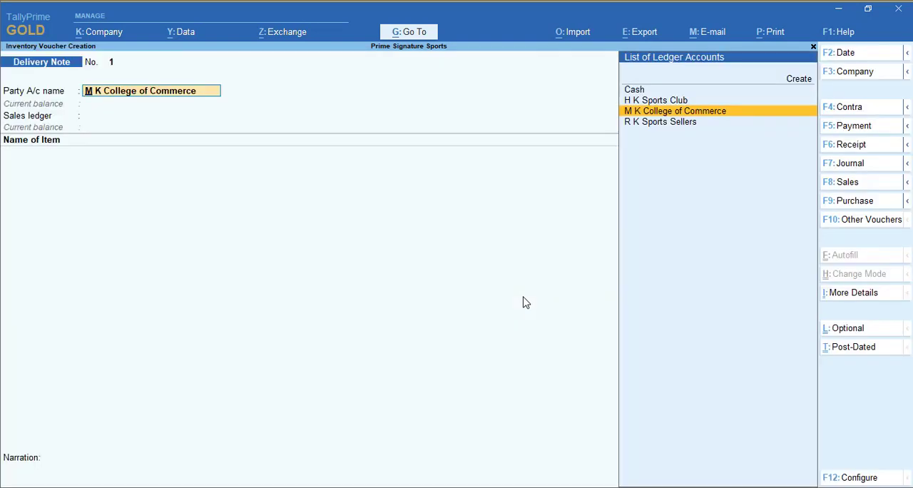
{"action": "key", "text": "F2"}
{"action": "type", "text": "2-6"}
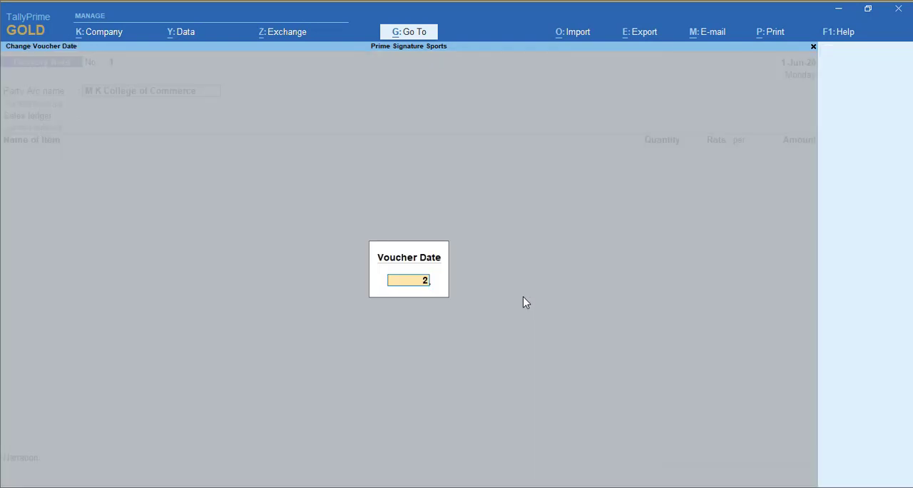
{"action": "key", "text": "Return"}
Link the delivery note to the party's sales order dated 1-Jun-20 and accept the order, dispatch and party details.
{"action": "key", "text": "Return"}
{"action": "key", "text": "Down"}
{"action": "key", "text": "Return"}
{"action": "key", "text": "Return"}
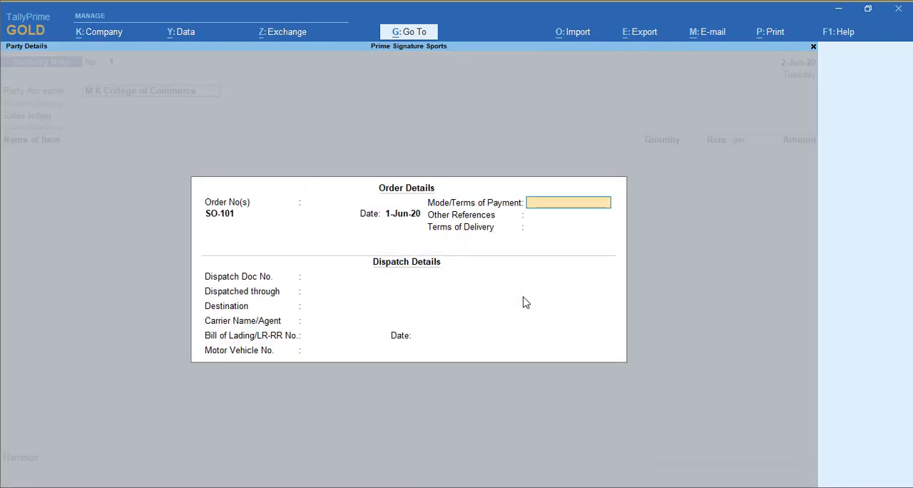
{"action": "key", "text": "Return"}
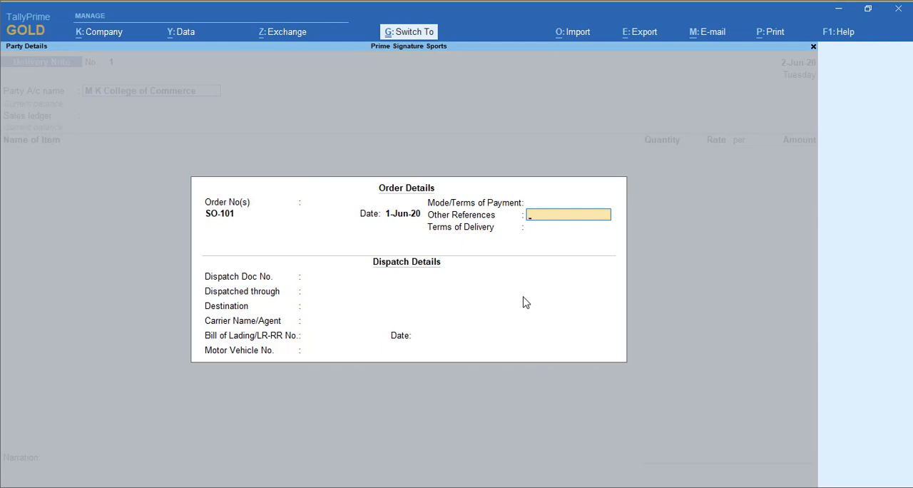
{"action": "key", "text": "ctrl+a"}
{"action": "key", "text": "Return"}
{"action": "key", "text": "ctrl+a"}
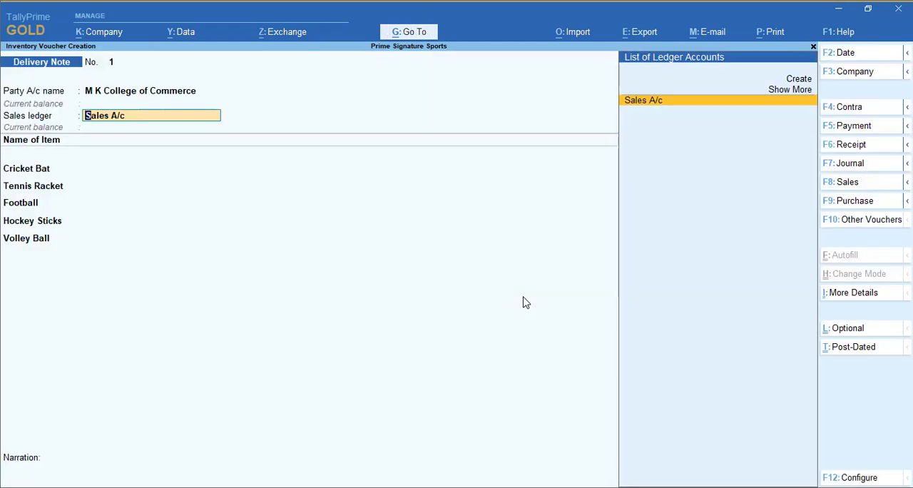
Use Sales A/c as the sales ledger and save the delivery note with the items from the linked order.
{"action": "key", "text": "Return"}
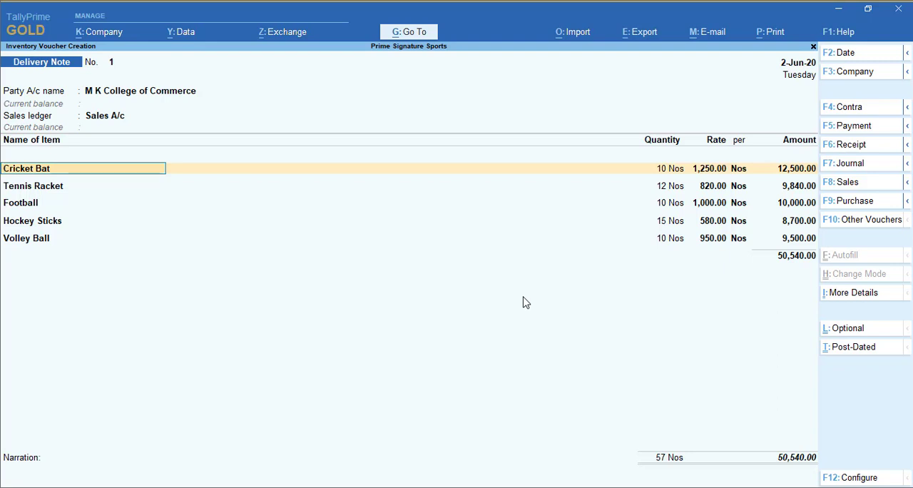
{"action": "key", "text": "ctrl"}
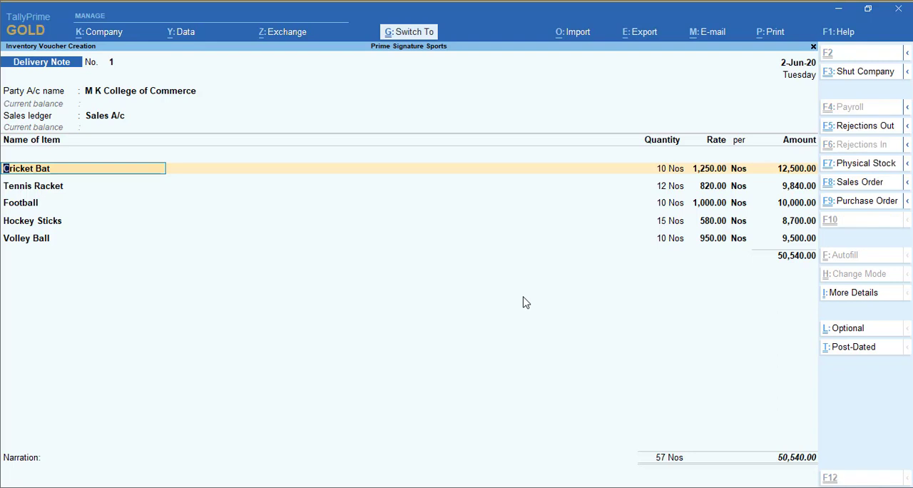
{"action": "key", "text": "ctrl+a"}
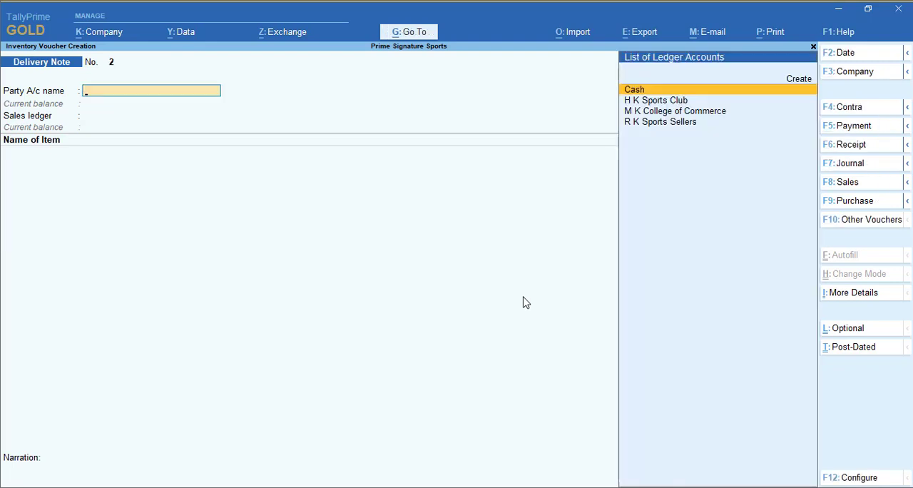
Set the voucher date to 5-Jun-20 and switch to a new Sales Order voucher.
{"action": "key", "text": "F2"}
{"action": "type", "text": "8-6"}
{"action": "key", "text": "Return"}
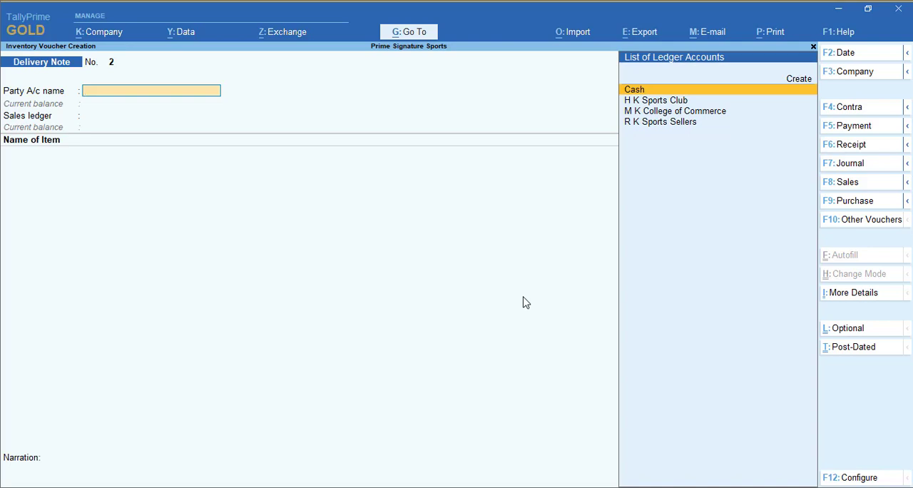
{"action": "left_click", "coordinate": [908, 185]}
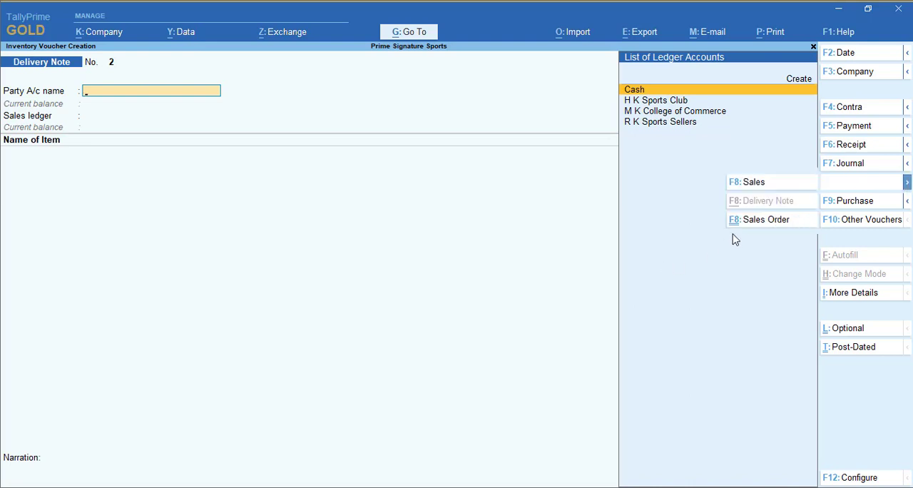
{"action": "left_click", "coordinate": [767, 227]}
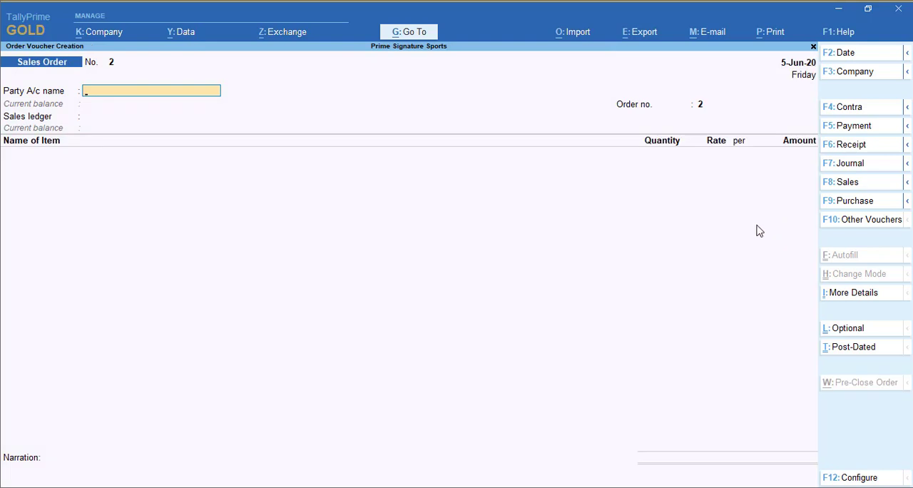
Select H K Sports Club as the sales order's party and accept the default order, dispatch and party details.
{"action": "type", "text": "hk"}
{"action": "key", "text": "Return"}
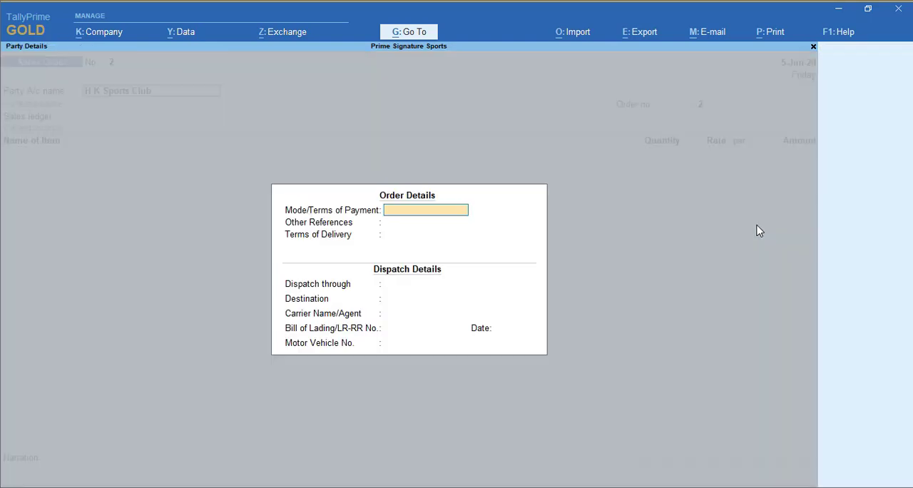
{"action": "key", "text": "ctrl+a"}
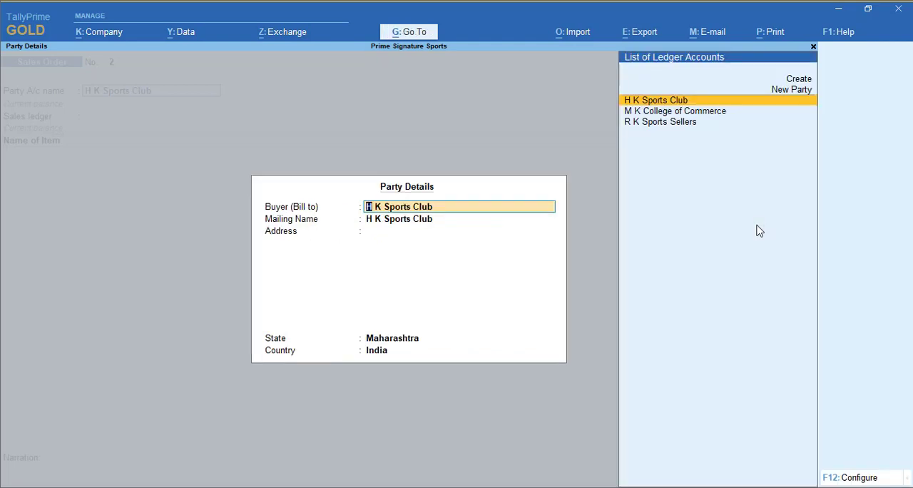
{"action": "key", "text": "Return"}
{"action": "key", "text": "ctrl+a"}
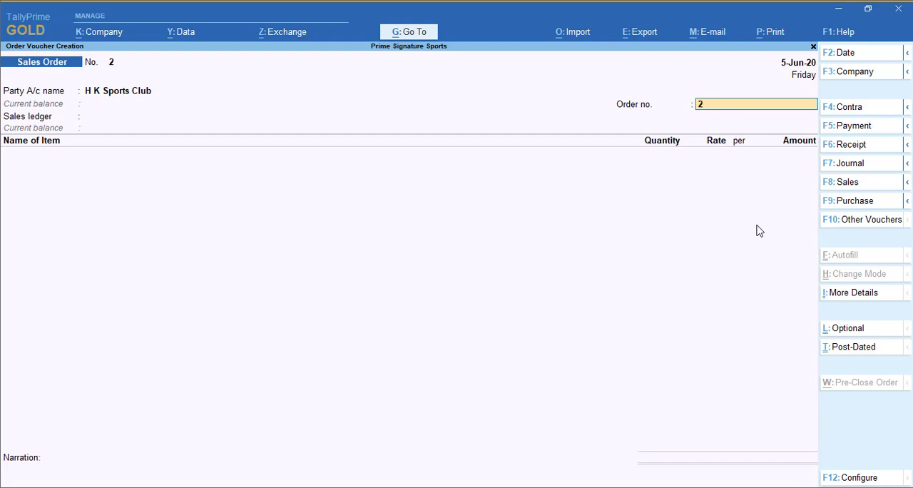
Enter the sales order's order number and use Sales A/c as the sales ledger.
{"action": "type", "text": "SO-102"}
{"action": "key", "text": "Return"}
Add Cricket Bat to the sales order, due in 2 days, with 5 Nos at a rate of 1,250.
{"action": "key", "text": "Return"}
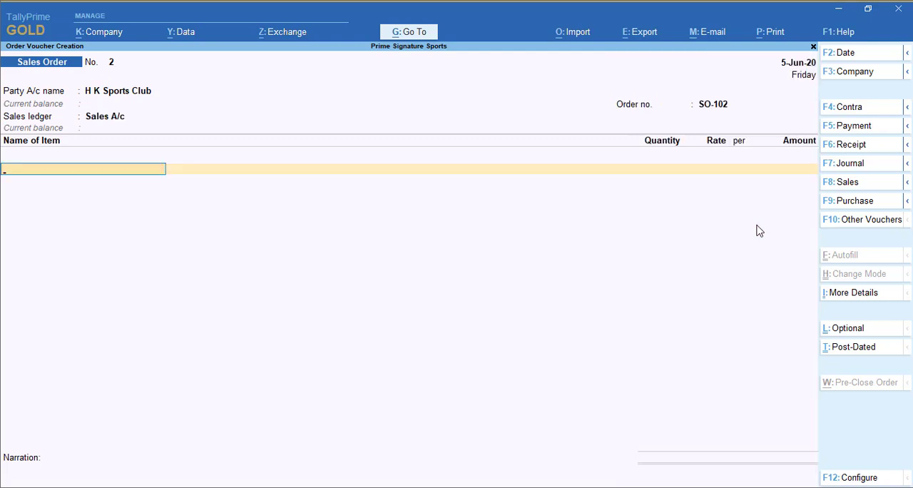
{"action": "type", "text": "cr"}
{"action": "key", "text": "Return"}
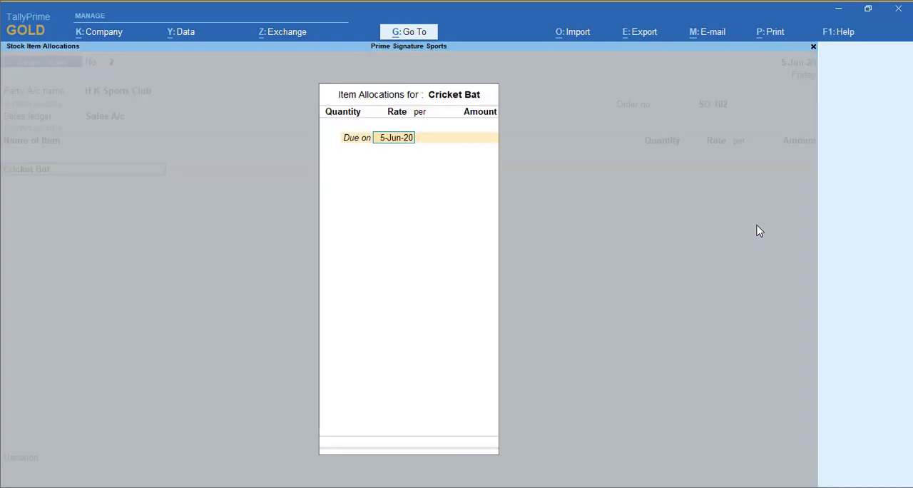
{"action": "type", "text": "2"}
{"action": "key", "text": "Return"}
{"action": "type", "text": "5"}
{"action": "key", "text": "Return"}
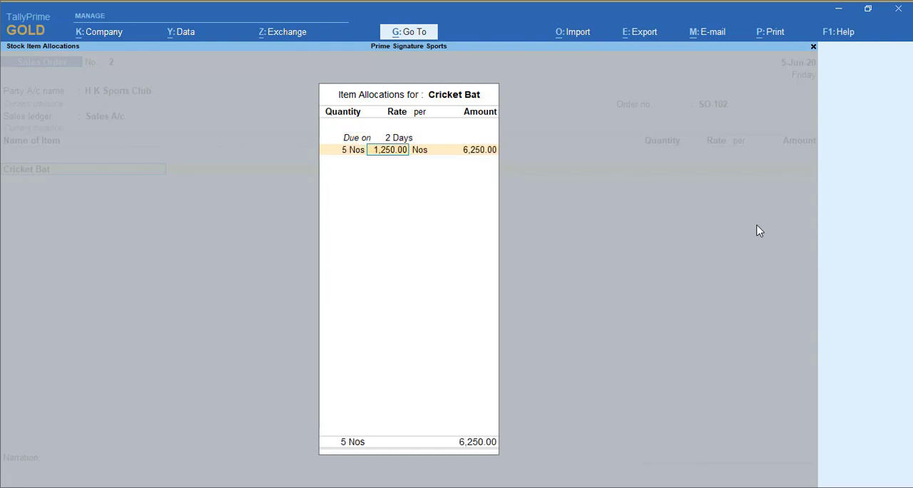
{"action": "type", "text": "1250"}
{"action": "key", "text": "Return"}
{"action": "key", "text": "Return"}
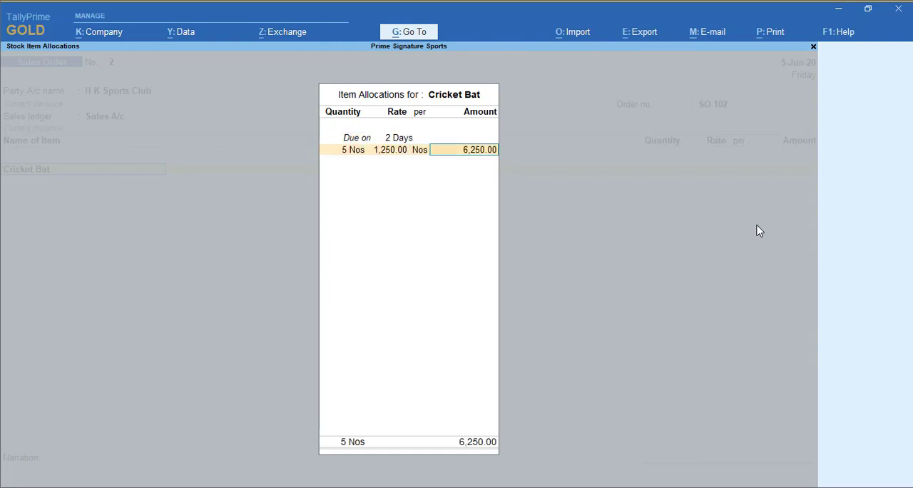
{"action": "key", "text": "Return"}
{"action": "key", "text": "Return"}
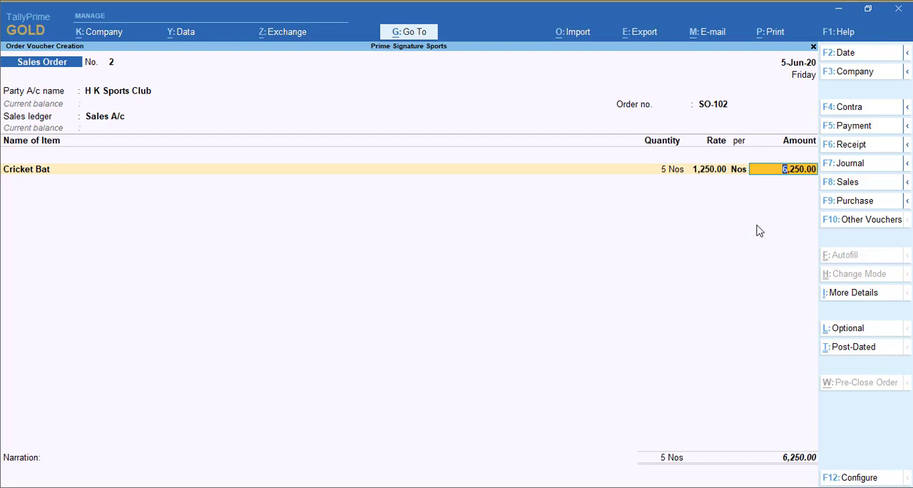
Add Football to the sales order, due in 2 days, with 5 Nos at a rate of 1,000.
{"action": "key", "text": "Return"}
{"action": "type", "text": "Fo"}
{"action": "key", "text": "Return"}
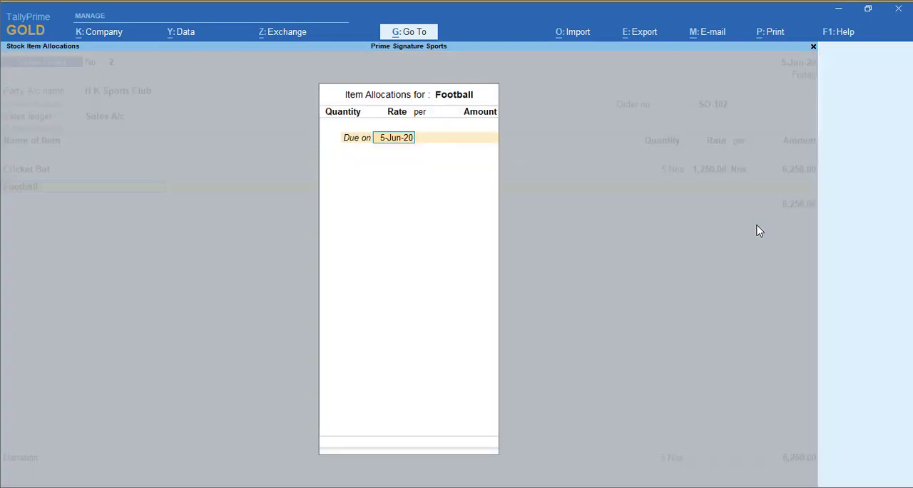
{"action": "type", "text": "2 Days"}
{"action": "key", "text": "Return"}
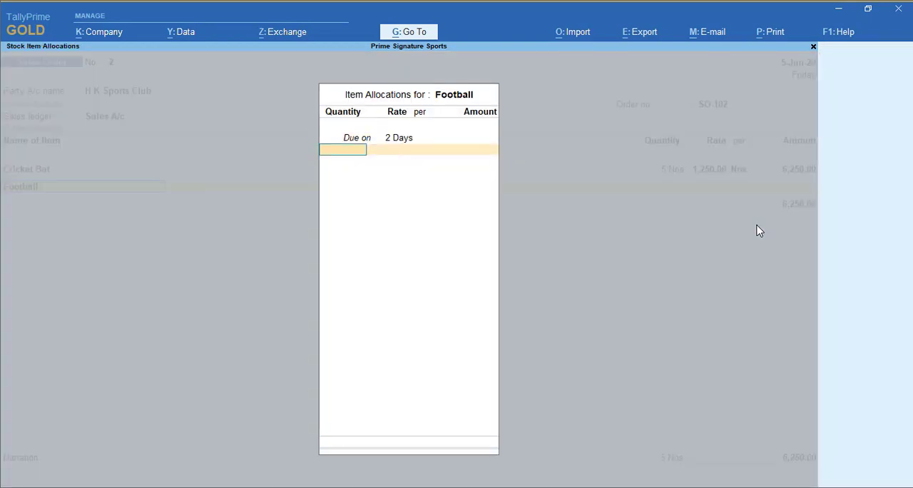
{"action": "type", "text": "5"}
{"action": "key", "text": "Return"}
{"action": "key", "text": "Return"}
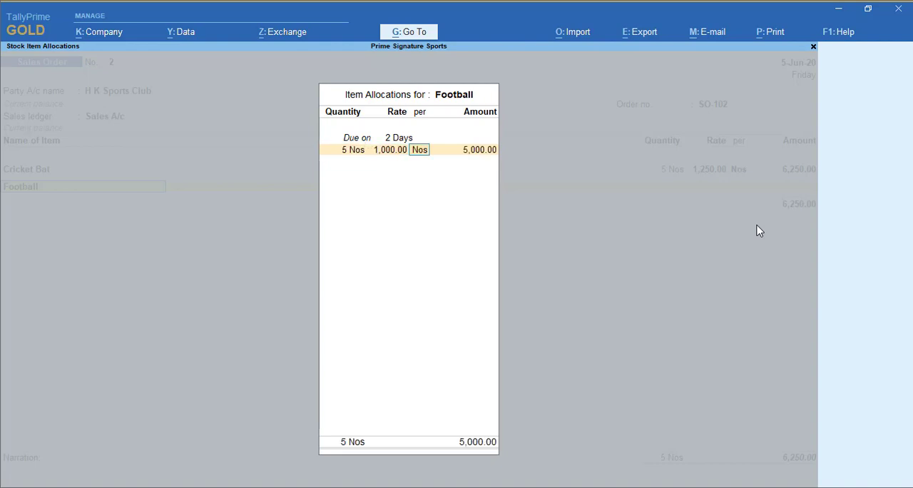
{"action": "key", "text": "Return"}
{"action": "key", "text": "Return"}
{"action": "key", "text": "Return"}
End the item list, leave the narration blank, and accept the sales order for H K Sports Club.
{"action": "key", "text": "Return"}
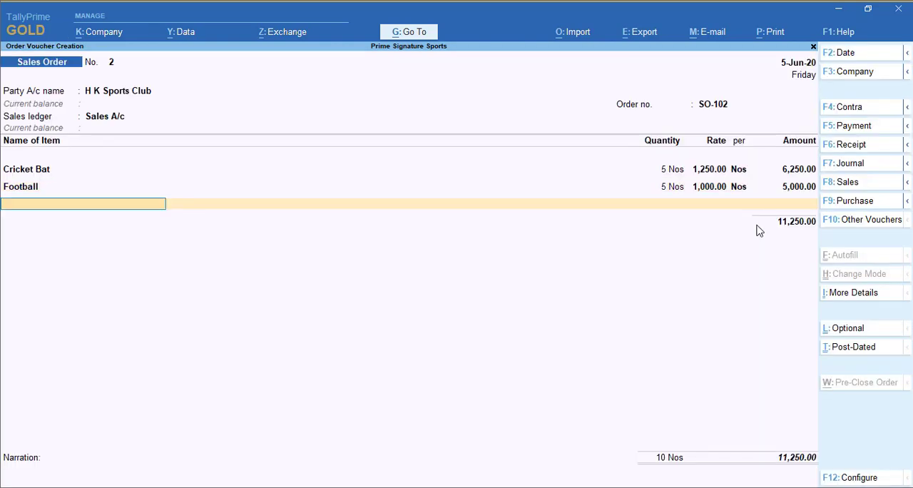
{"action": "key", "text": "Return"}
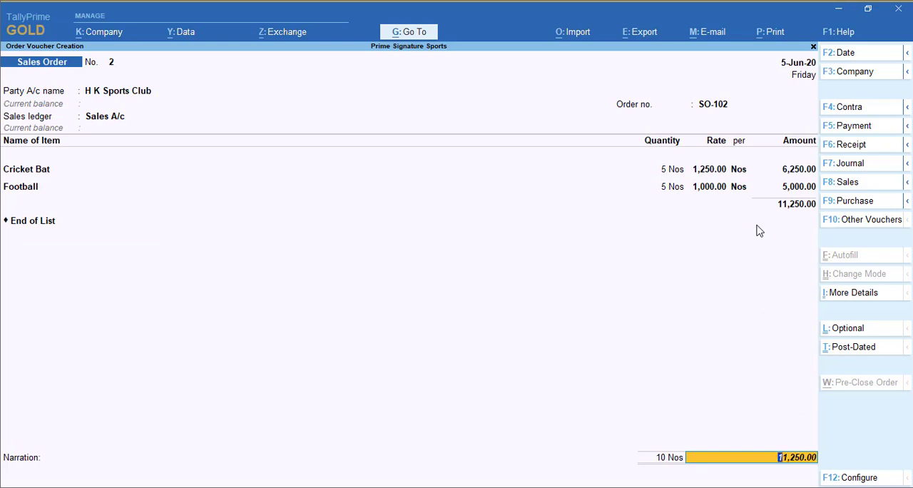
{"action": "key", "text": "Return"}
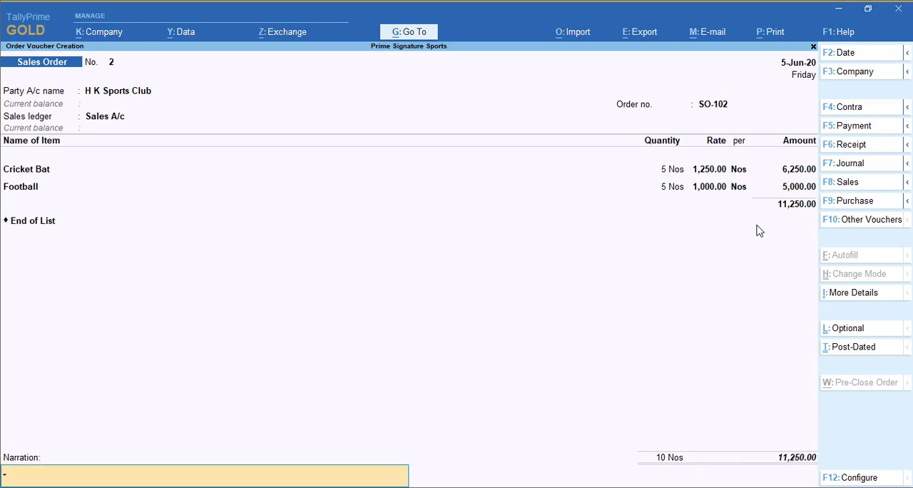
{"action": "key", "text": "Return"}
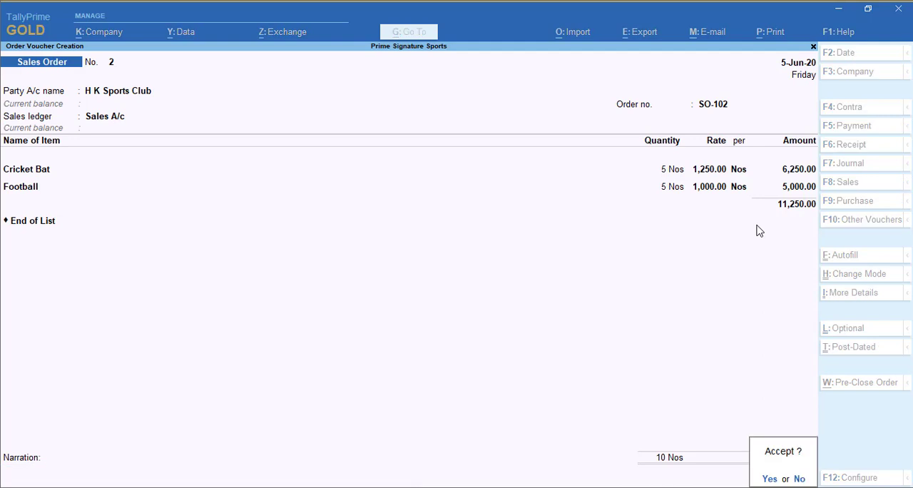
{"action": "key", "text": "Return"}
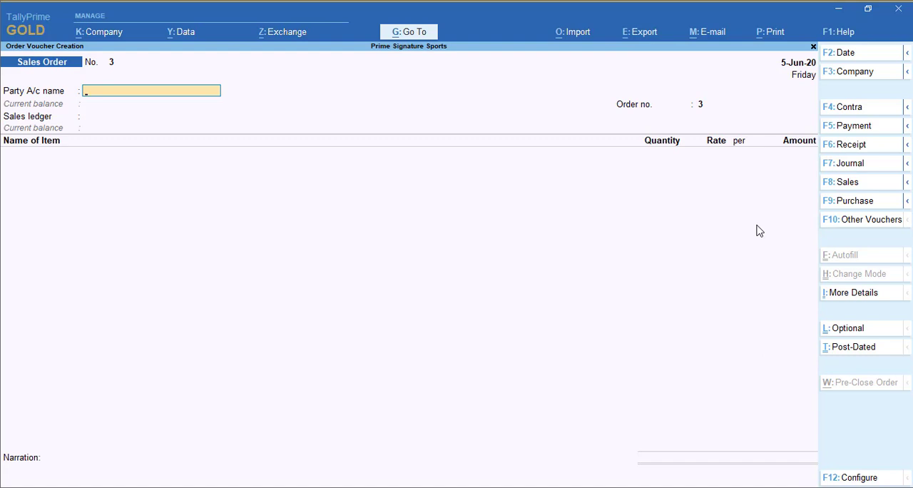
Set the voucher date to 7-Jun-20 and start a sales voucher with M K College of Commerce as the party account.
{"action": "key", "text": "F2"}
{"action": "type", "text": "7"}
{"action": "key", "text": "Return"}
{"action": "left_click", "coordinate": [884, 184]}
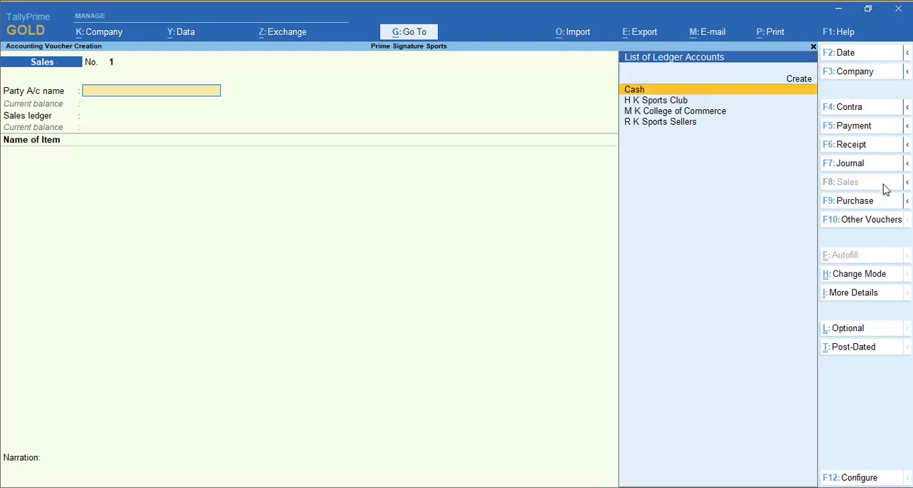
{"action": "key", "text": "Down"}
{"action": "key", "text": "Down"}
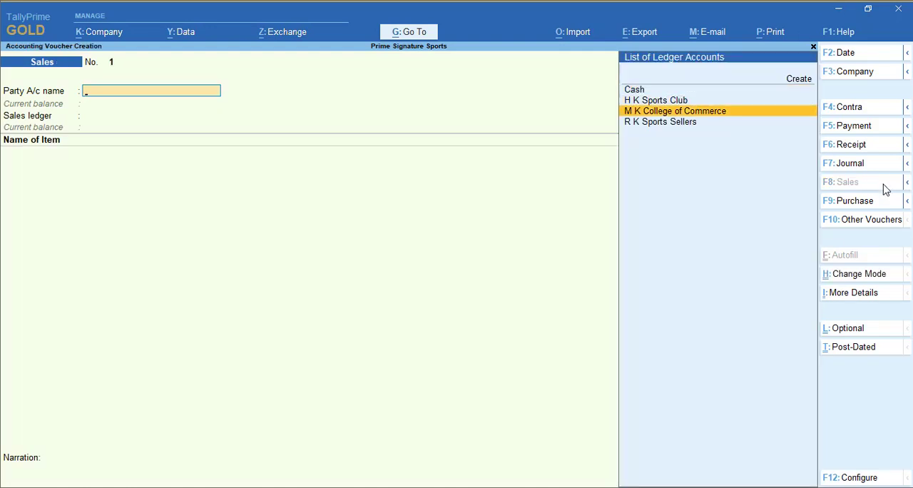
{"action": "key", "text": "Return"}
Link the sales voucher to delivery note 1 dated 2-Jun-20.
{"action": "key", "text": "Down"}
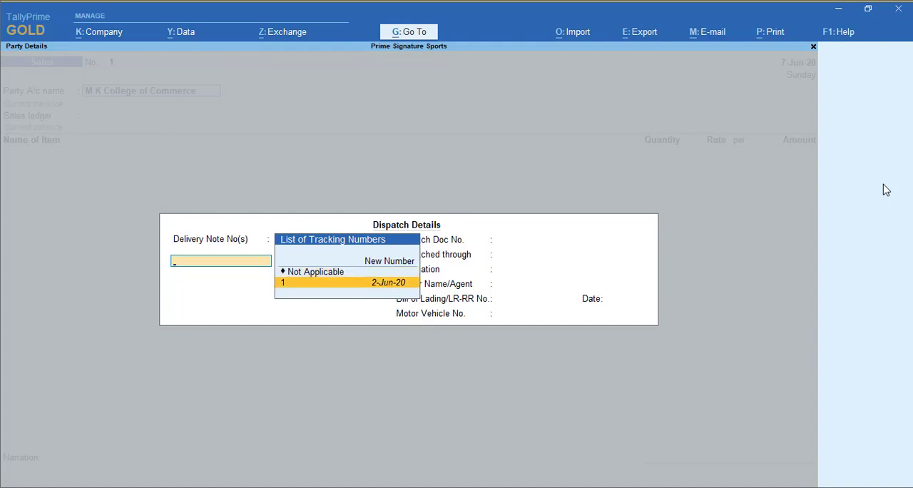
{"action": "key", "text": "Return"}
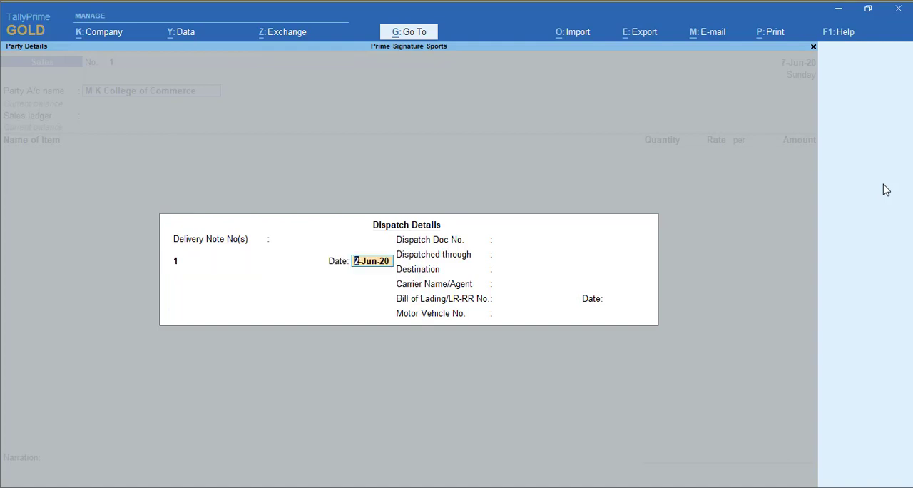
{"action": "key", "text": "Return"}
Keep the party details and accept the sales voucher with the items taken from the delivery note.
{"action": "key", "text": "Return"}
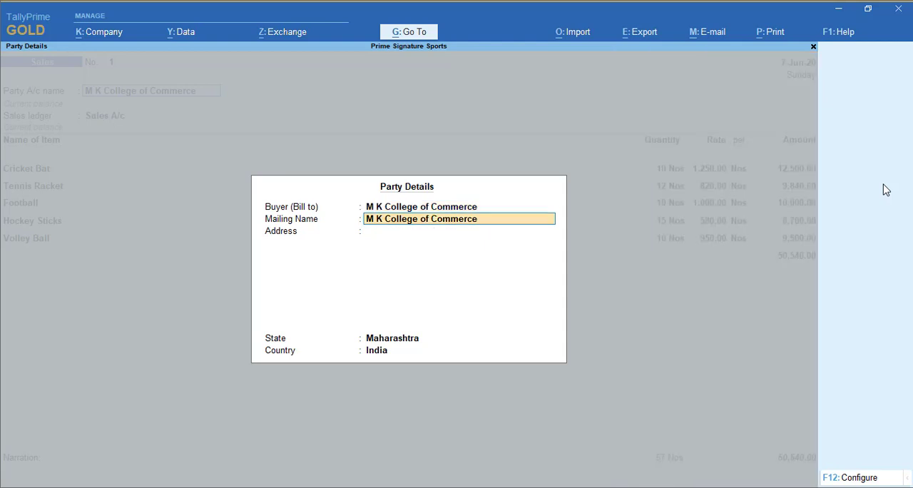
{"action": "key", "text": "ctrl+a"}
{"action": "key", "text": "Return"}
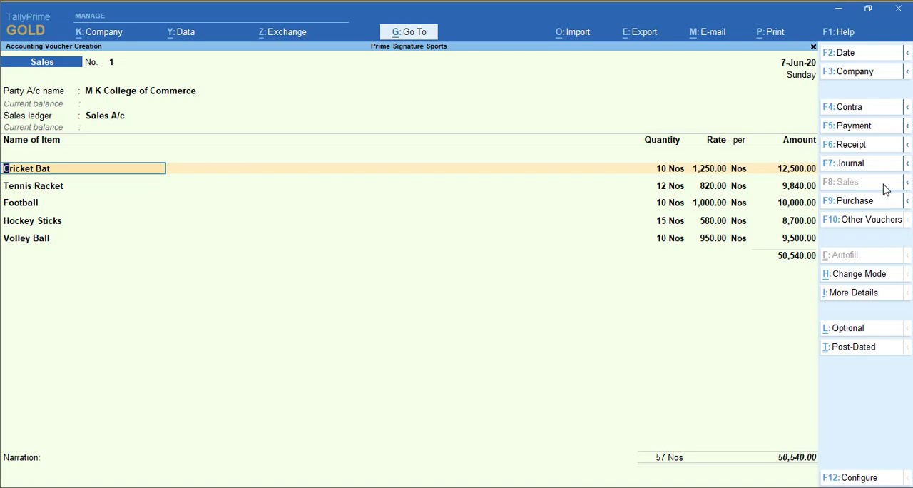
{"action": "key", "text": "ctrl"}
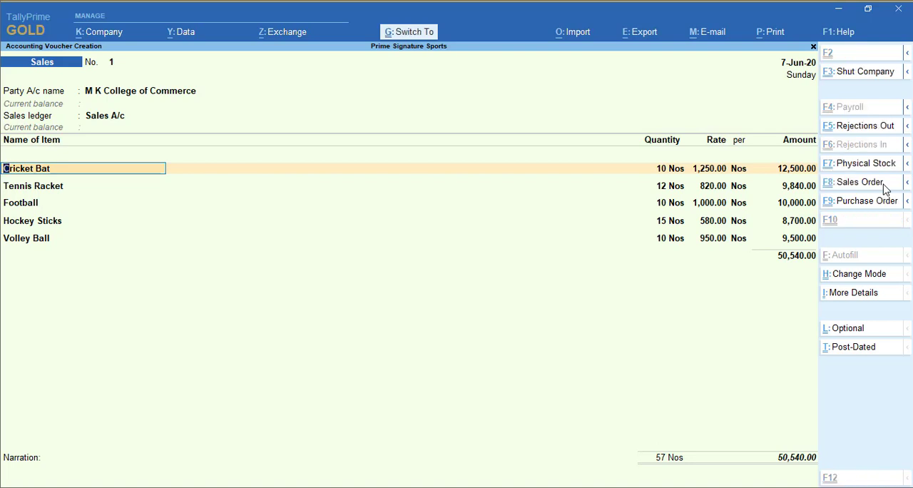
{"action": "key", "text": "ctrl+a"}
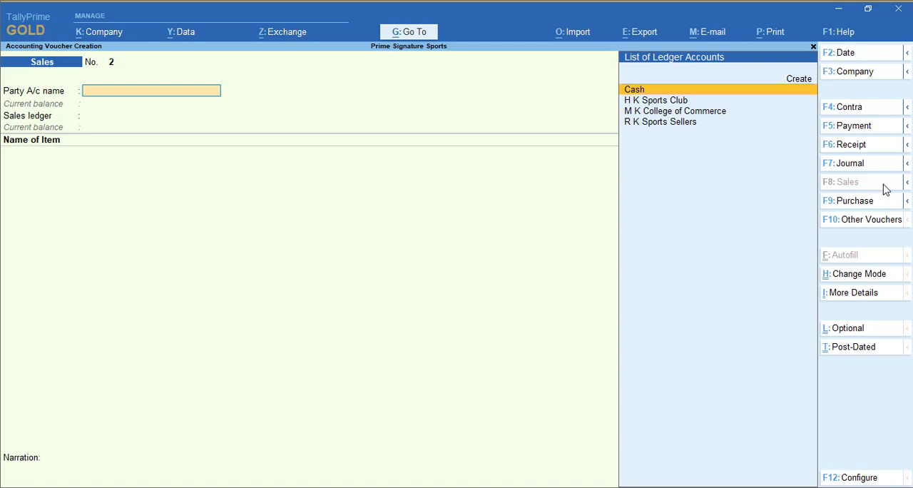
Set the date to 10-Jun-20 and leave voucher creation for the Gateway of Tally.
{"action": "key", "text": "F2"}
{"action": "type", "text": "10-6"}
{"action": "key", "text": "Return"}
{"action": "key", "text": "Escape"}
{"action": "key", "text": "y"}
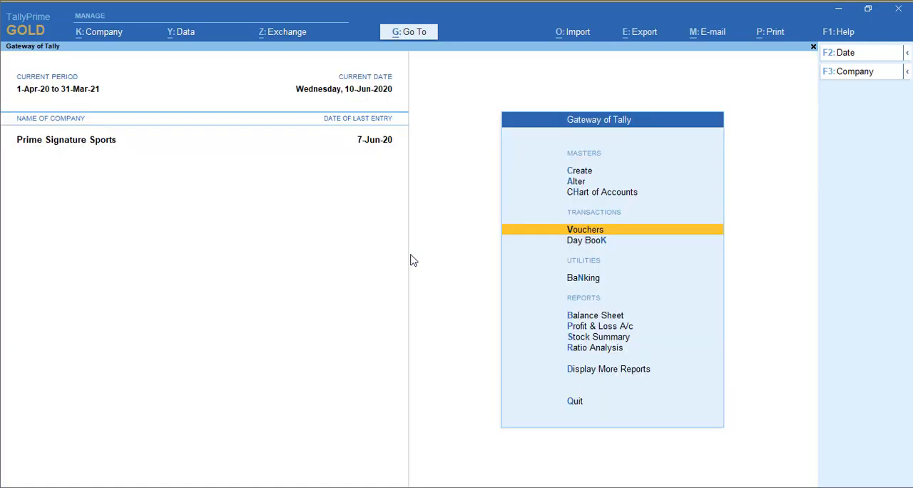
Open the Statements of Inventory among the additional reports.
{"action": "key", "text": "Up"}
{"action": "key", "text": "Up"}
{"action": "key", "text": "Up"}
{"action": "key", "text": "Up"}
{"action": "key", "text": "Up"}
{"action": "key", "text": "Up"}
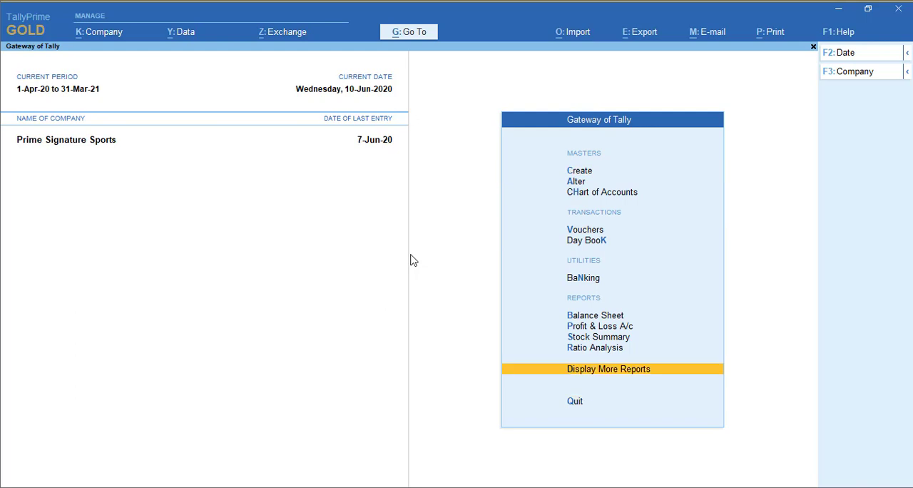
{"action": "key", "text": "Down"}
{"action": "key", "text": "Return"}
{"action": "key", "text": "Down"}
{"action": "key", "text": "Down"}
{"action": "key", "text": "Down"}
{"action": "key", "text": "Down"}
{"action": "key", "text": "Down"}
{"action": "key", "text": "Down"}
{"action": "key", "text": "Down"}
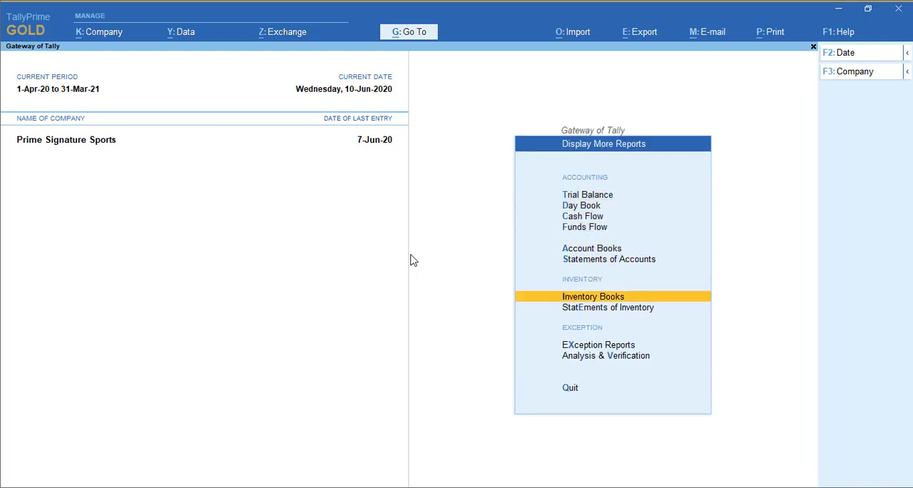
{"action": "key", "text": "Return"}
Open the Sales Order Outstandings report for all orders.
{"action": "key", "text": "Down"}
{"action": "key", "text": "Down"}
{"action": "key", "text": "Down"}
{"action": "key", "text": "Down"}
{"action": "key", "text": "Down"}
{"action": "key", "text": "Down"}
{"action": "key", "text": "Down"}
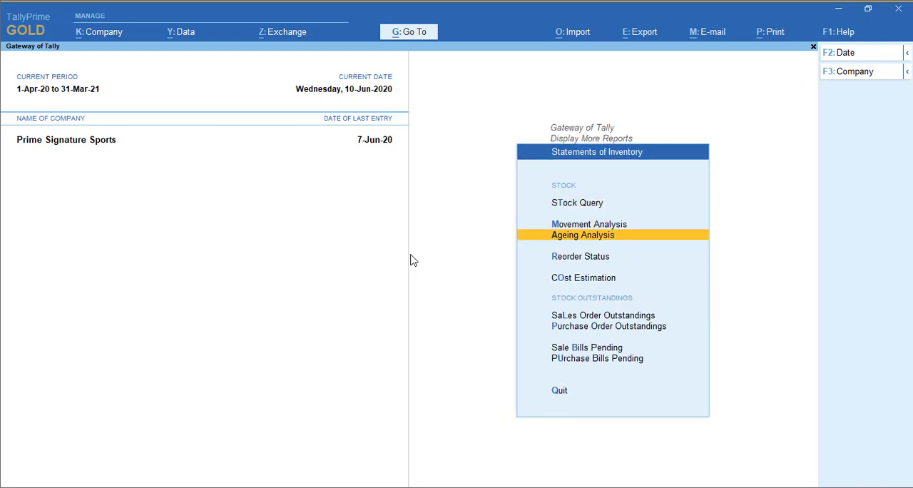
{"action": "key", "text": "Up"}
{"action": "key", "text": "Up"}
{"action": "key", "text": "Return"}
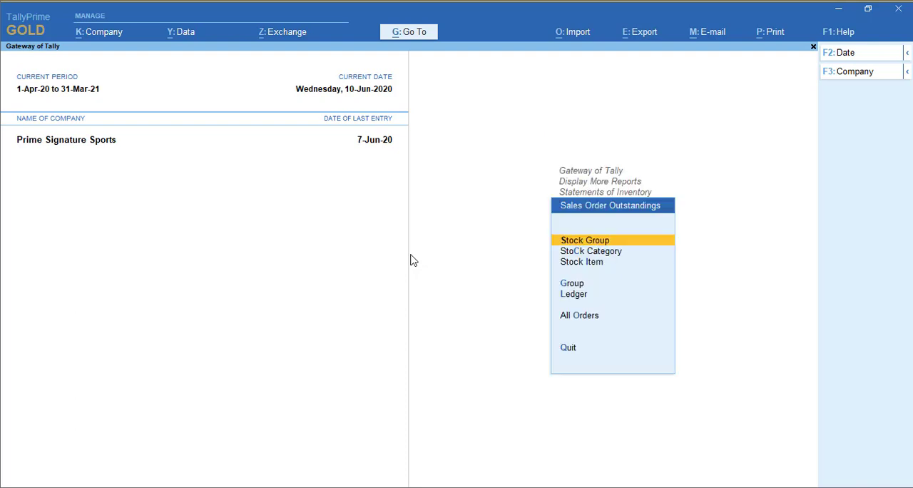
{"action": "key", "text": "Down"}
{"action": "key", "text": "Down"}
{"action": "key", "text": "Down"}
{"action": "key", "text": "Down"}
{"action": "key", "text": "Down"}
{"action": "key", "text": "Return"}
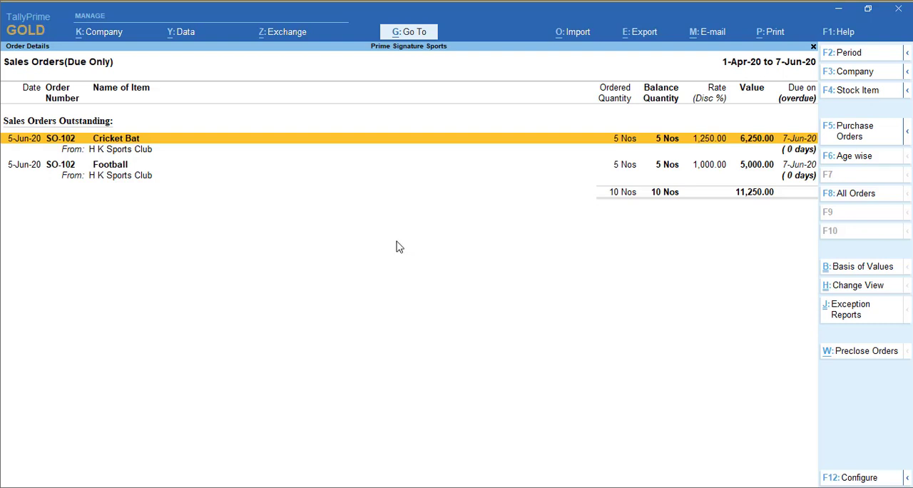
Preclose 5 Nos of Cricket Bat in H K Sports Club's outstanding sales order, leaving the reason blank.
{"action": "left_click", "coordinate": [856, 359]}
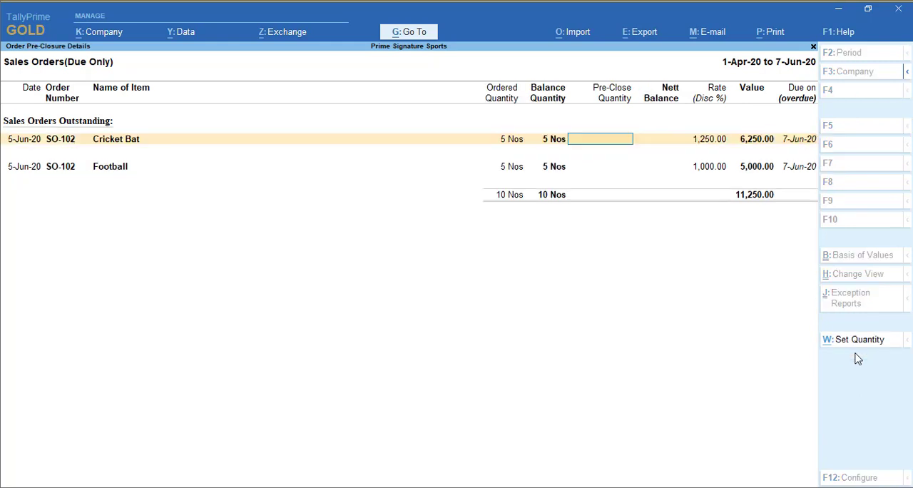
{"action": "type", "text": "5"}
{"action": "key", "text": "Return"}
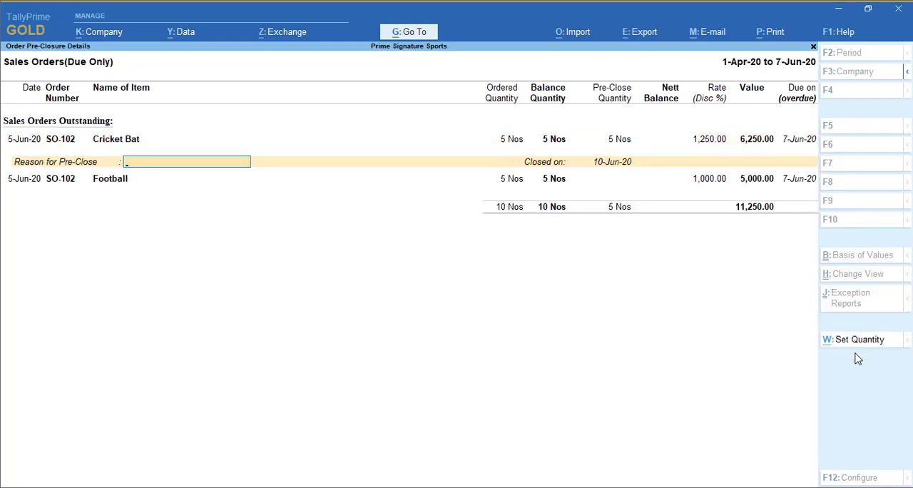
{"action": "key", "text": "Return"}
Preclose 5 Nos of Football with closing date 10-Jun-20 and no reason, save, and return to the Gateway of Tally.
{"action": "type", "text": "5"}
{"action": "key", "text": "Return"}
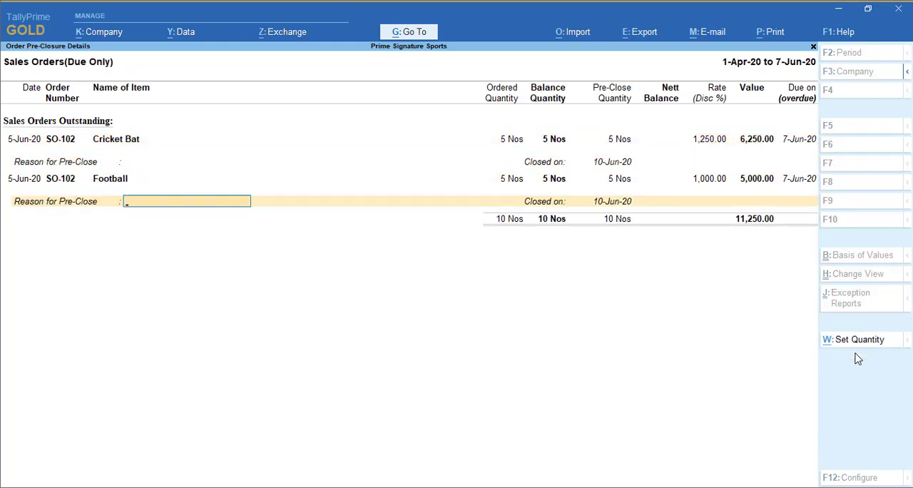
{"action": "key", "text": "Return"}
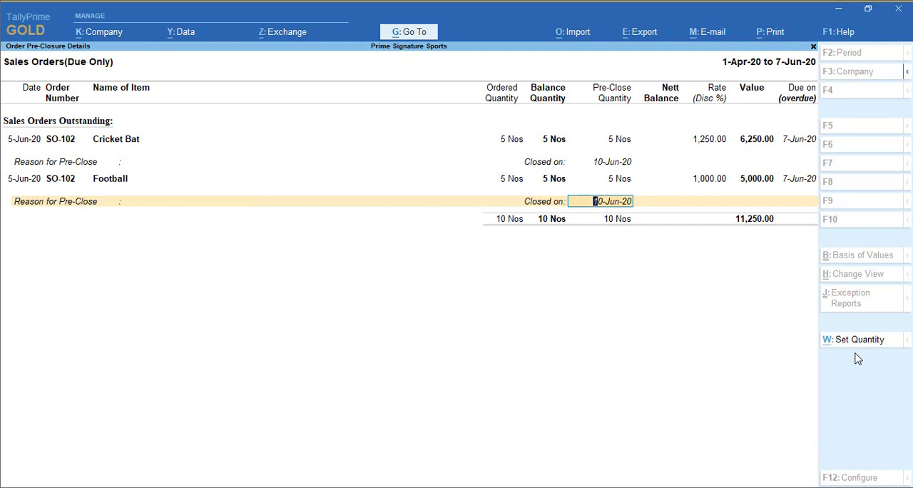
{"action": "key", "text": "Return"}
{"action": "key", "text": "Return"}
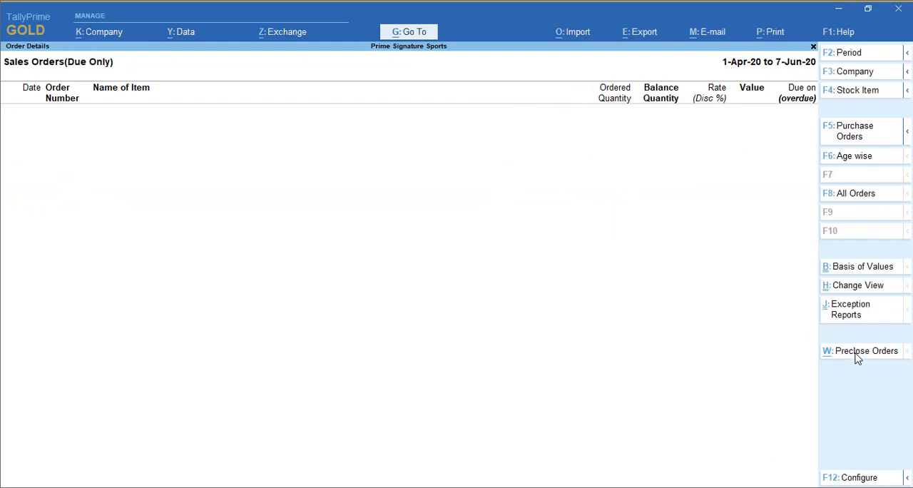
{"action": "key", "text": "Escape"}
{"action": "key", "text": "Escape"}
{"action": "key", "text": "Escape"}
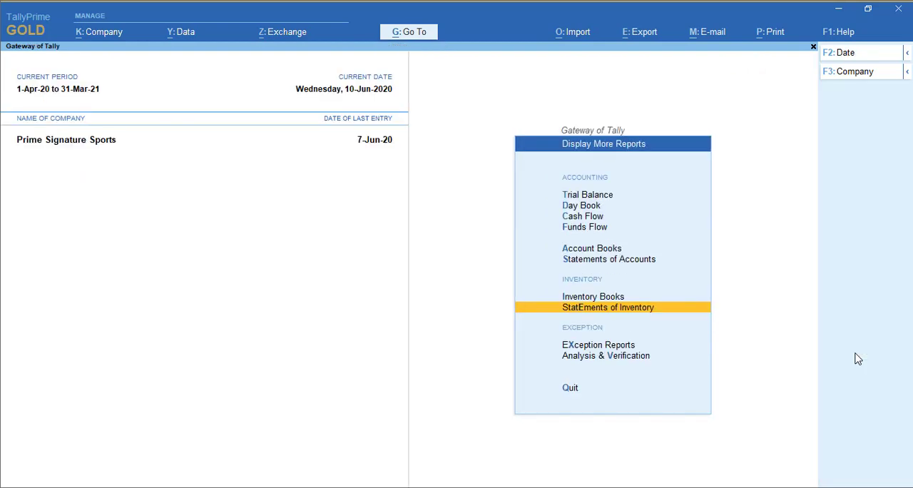
{"action": "key", "text": "Escape"}
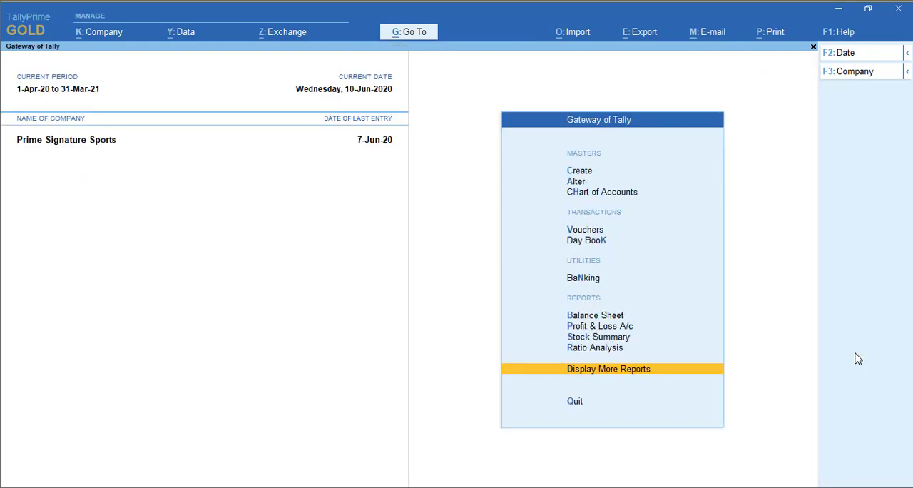